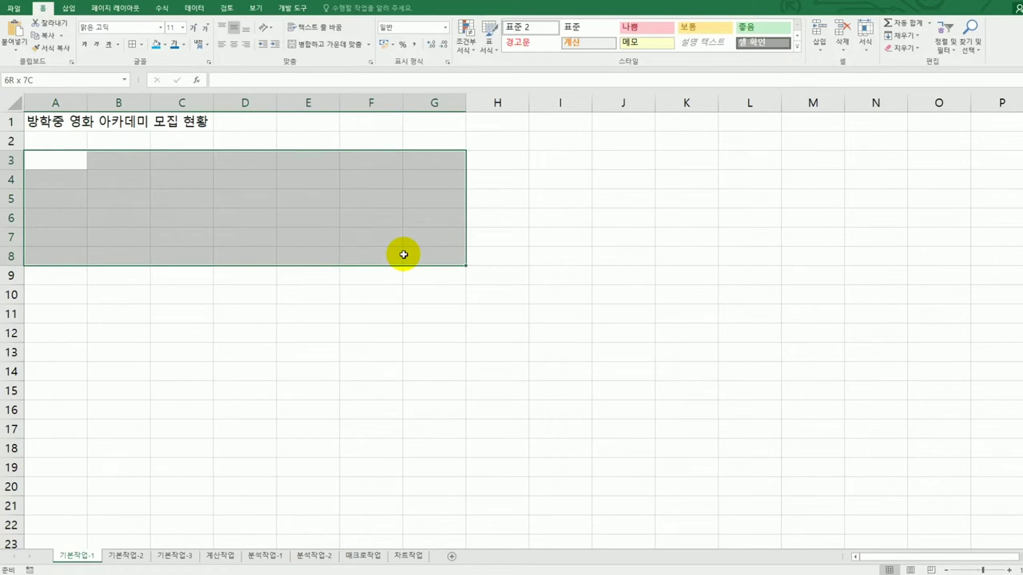
drag(403, 254, 343, 358)
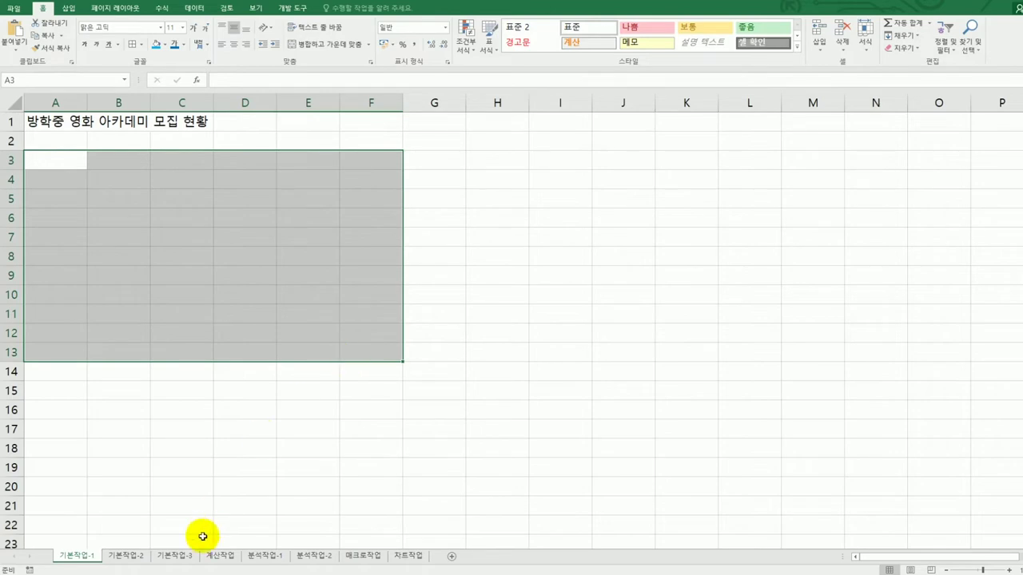
- On the 기본작업-2 sheet, merge and center the title across A1:G1 and apply the 제목 1 cell style
click(138, 557)
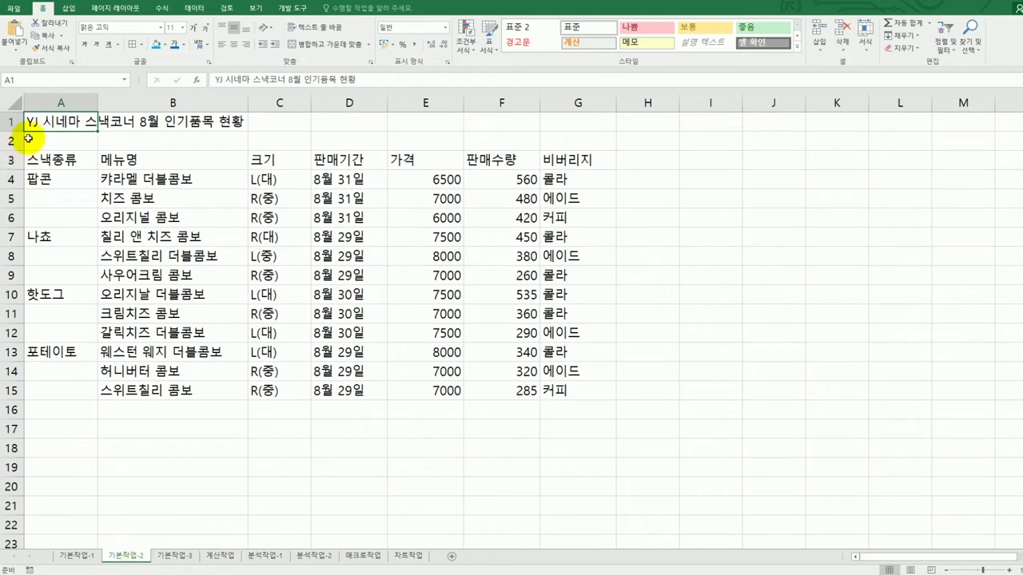
drag(129, 114, 549, 123)
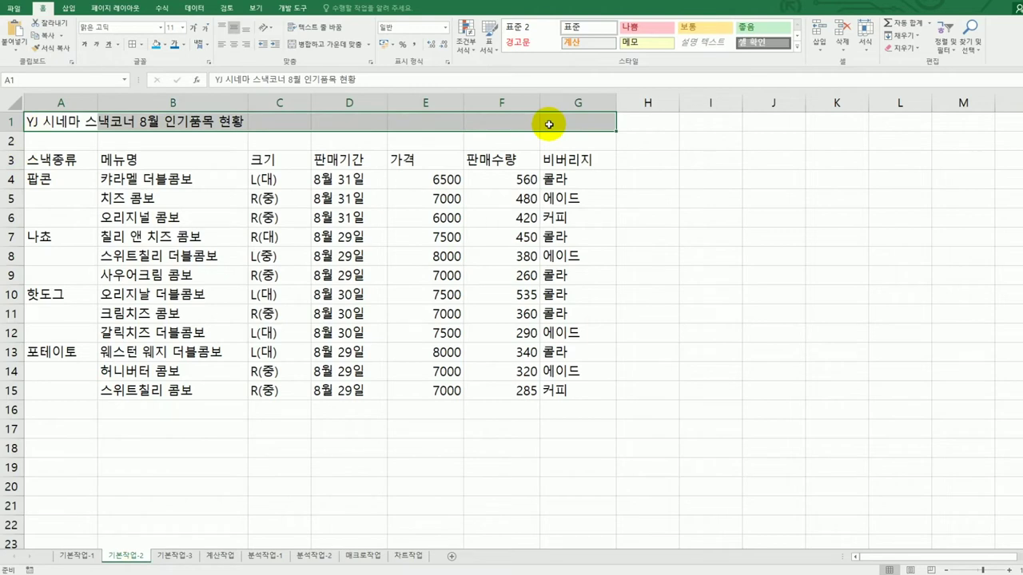
click(334, 50)
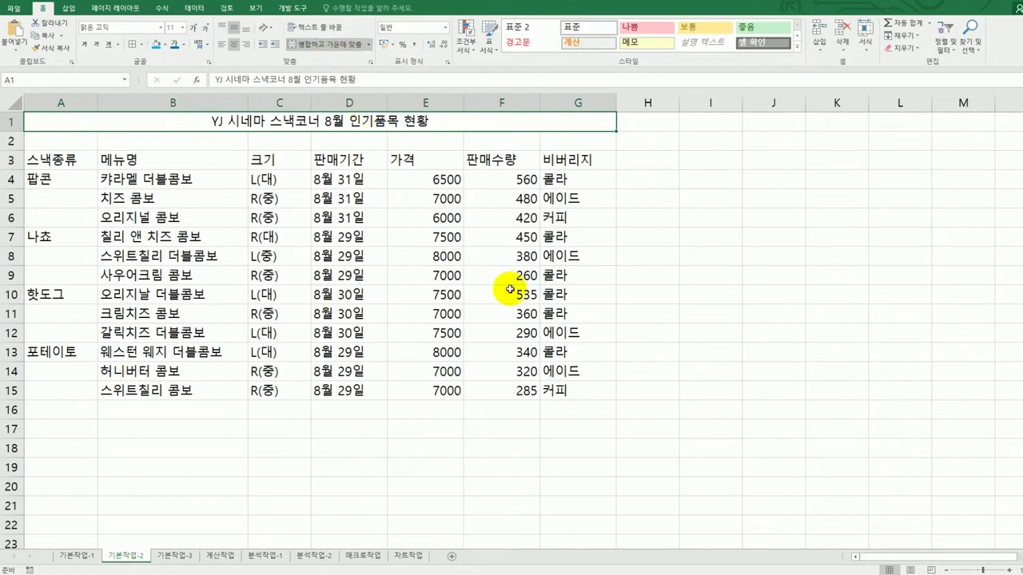
click(797, 50)
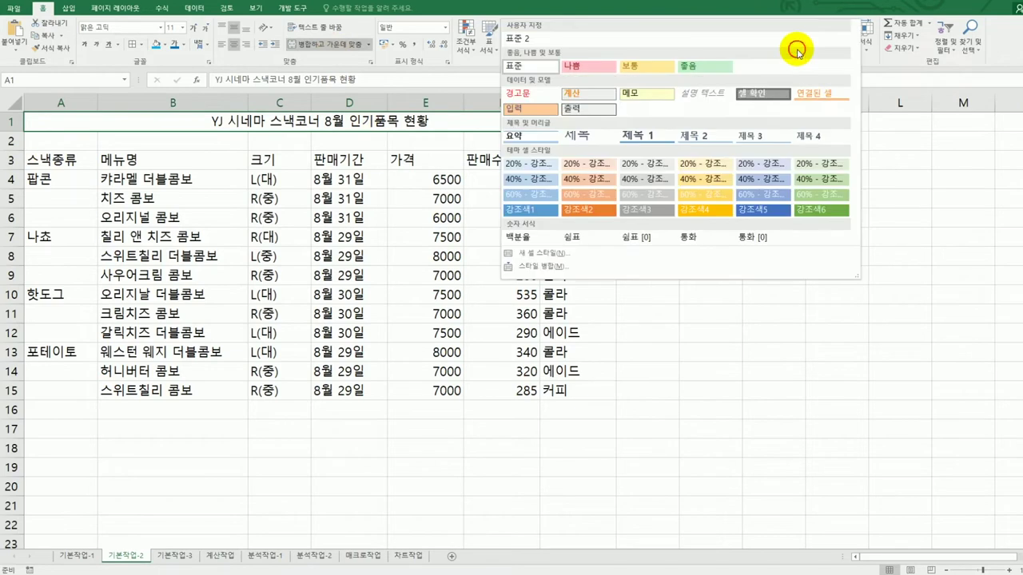
click(637, 135)
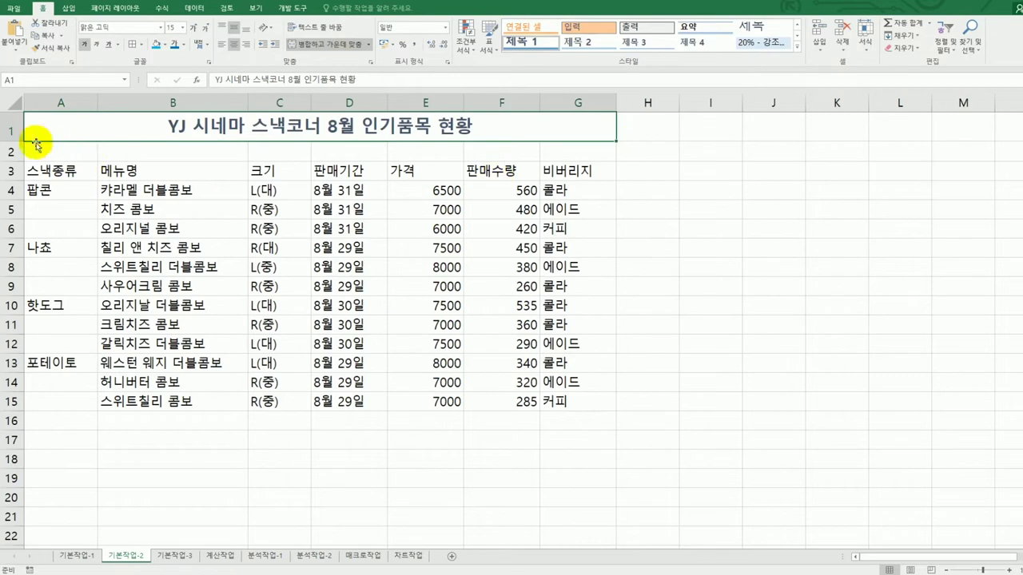
- Set the height of row 1 to 28
click(11, 129)
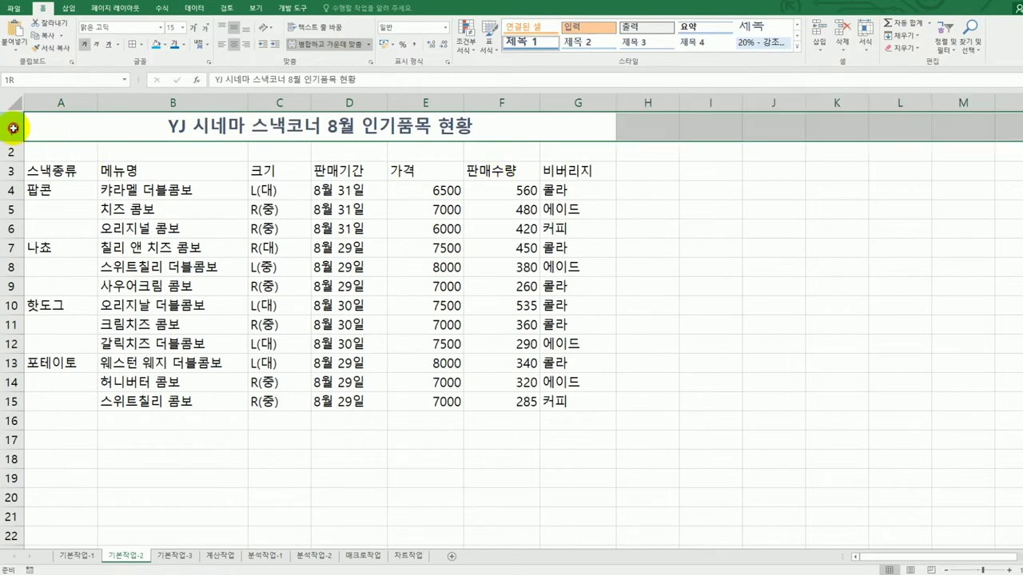
right_click(10, 130)
click(48, 258)
text(2)
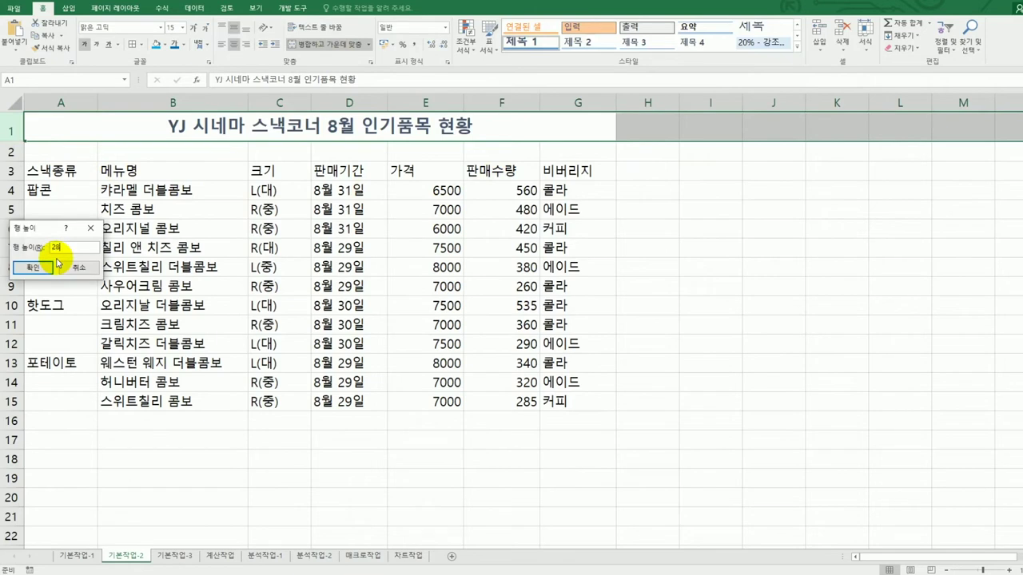
text(8)
click(52, 266)
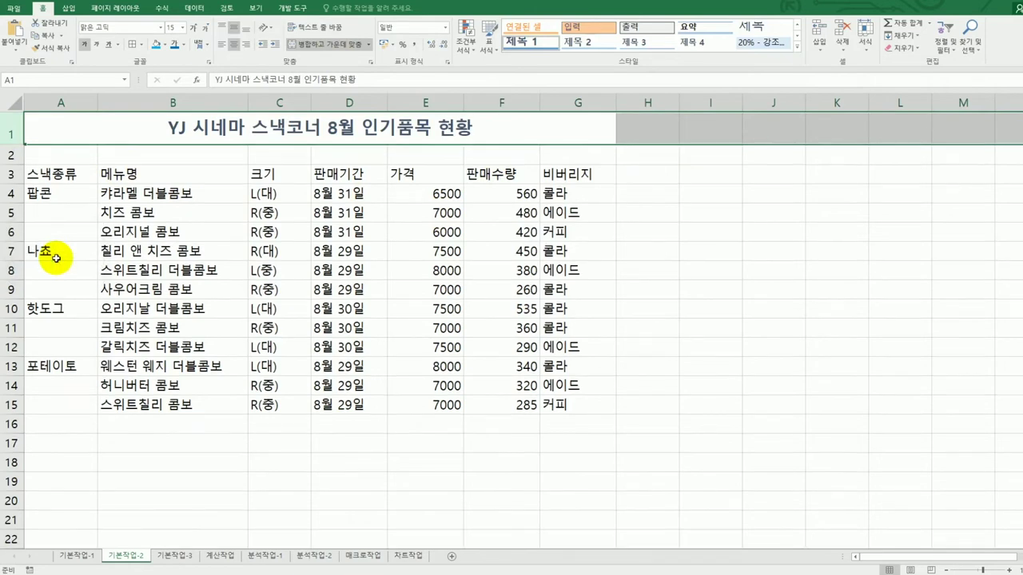
- Merge and center the snack-type cells A4:A6, A7:A9, A10:A12 and A13:A15 as separate groups
drag(56, 194, 73, 409)
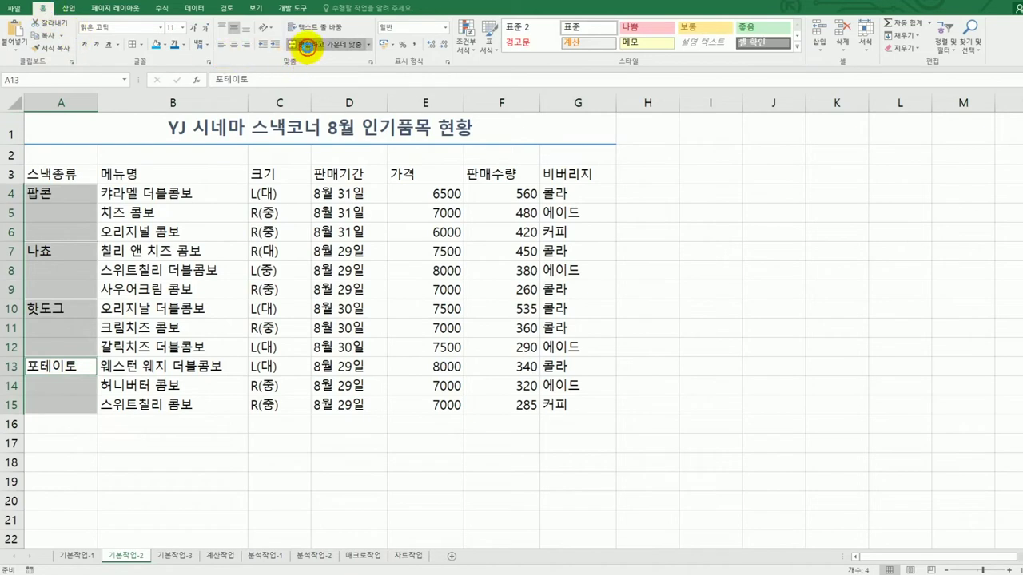
click(308, 46)
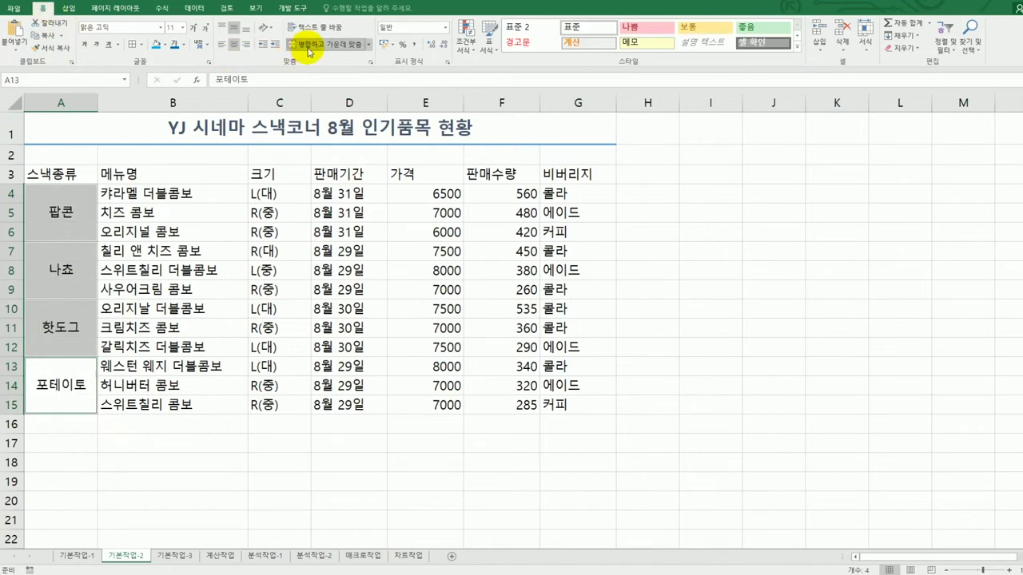
- Fill the header row A3:G3 and the merged snack-type cells A4:A15 with the standard orange color
drag(61, 172, 601, 174)
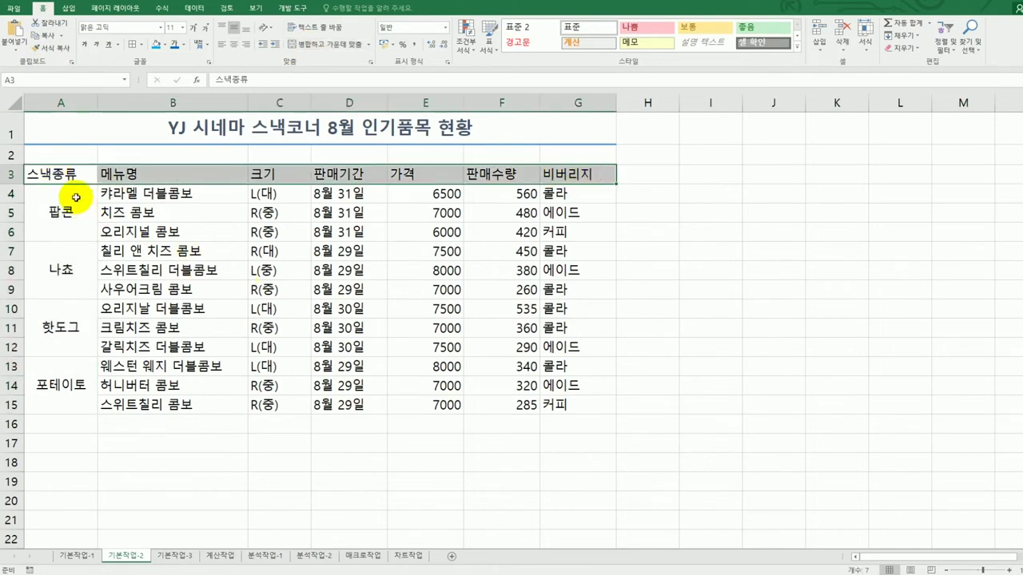
drag(75, 197, 73, 389)
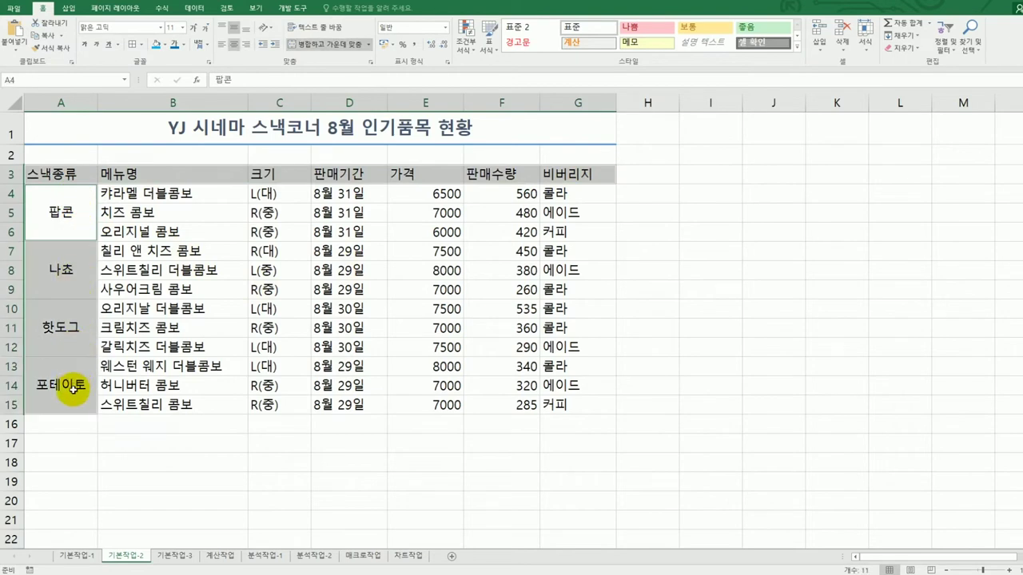
click(167, 48)
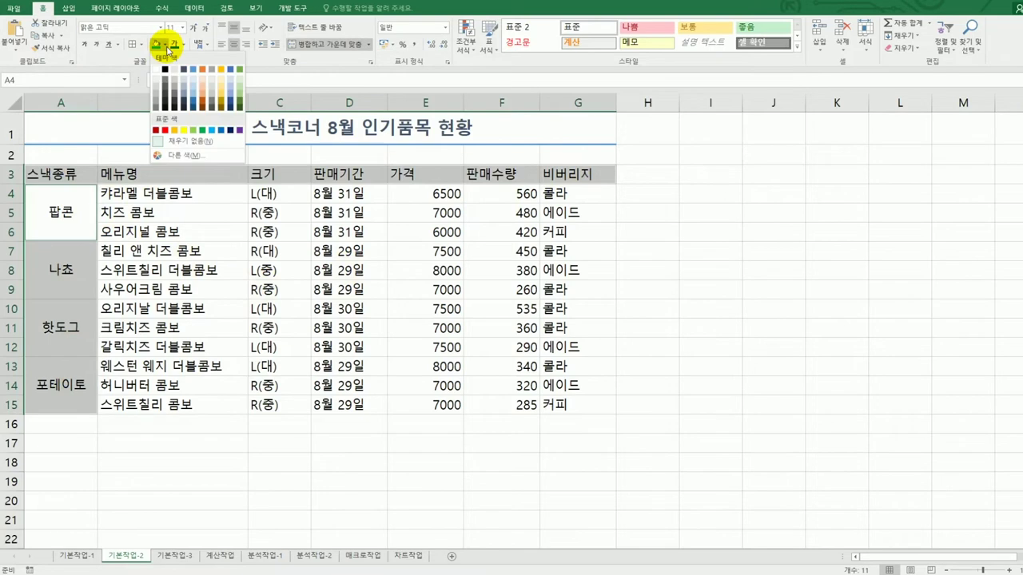
click(174, 131)
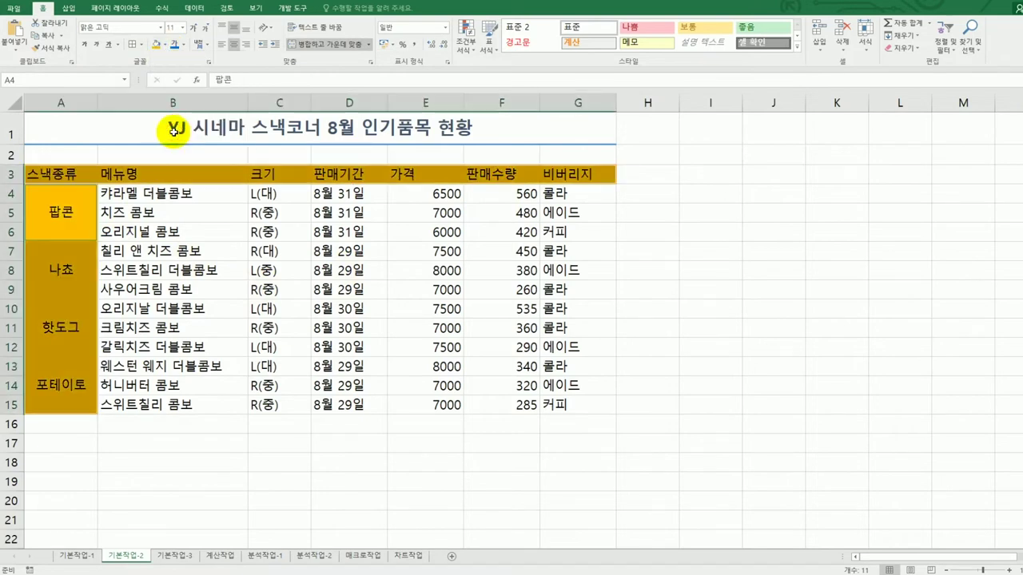
click(575, 178)
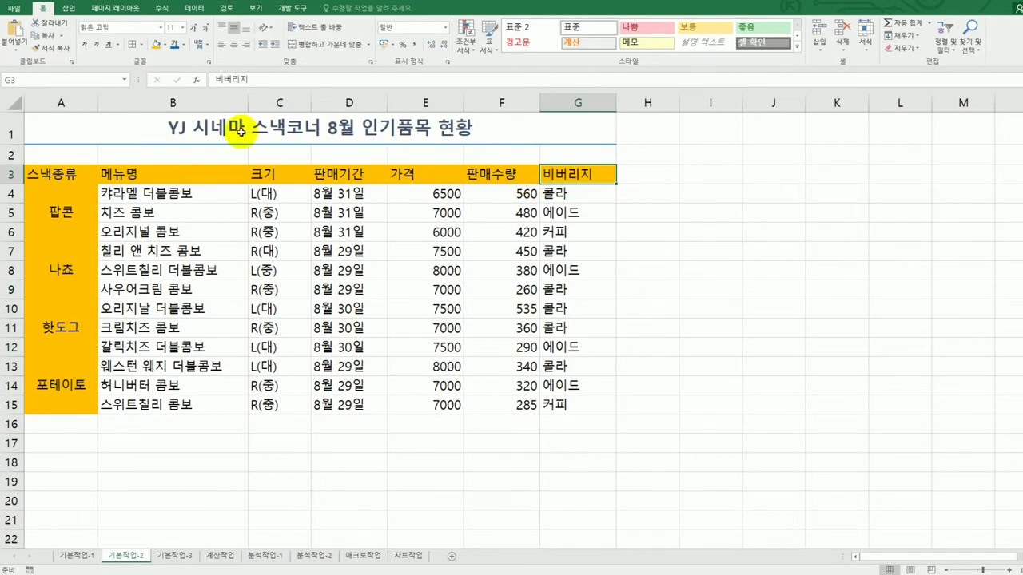
- Insert the special character ◈ in front of the title text in A1
click(168, 128)
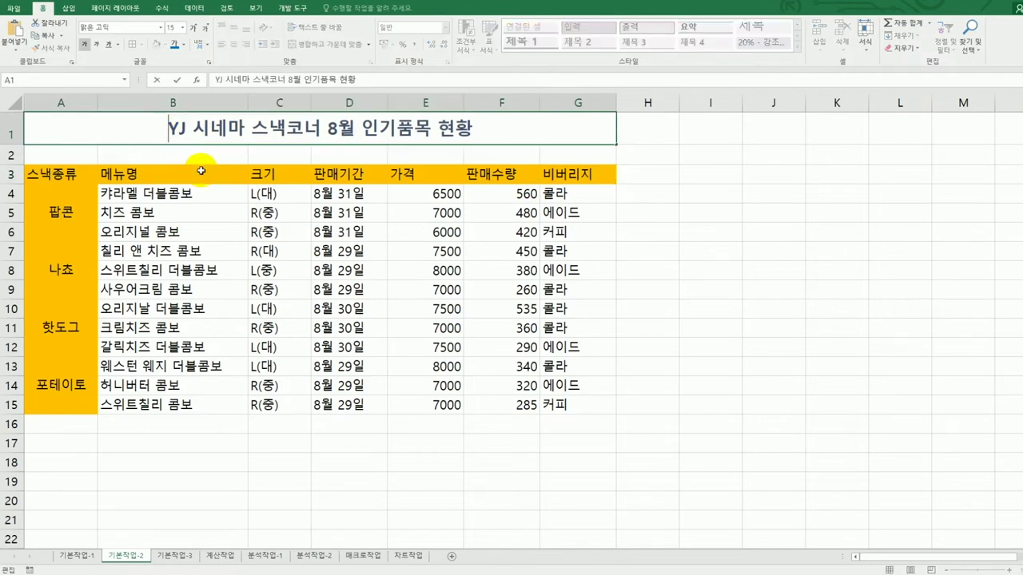
text(ㅁ)
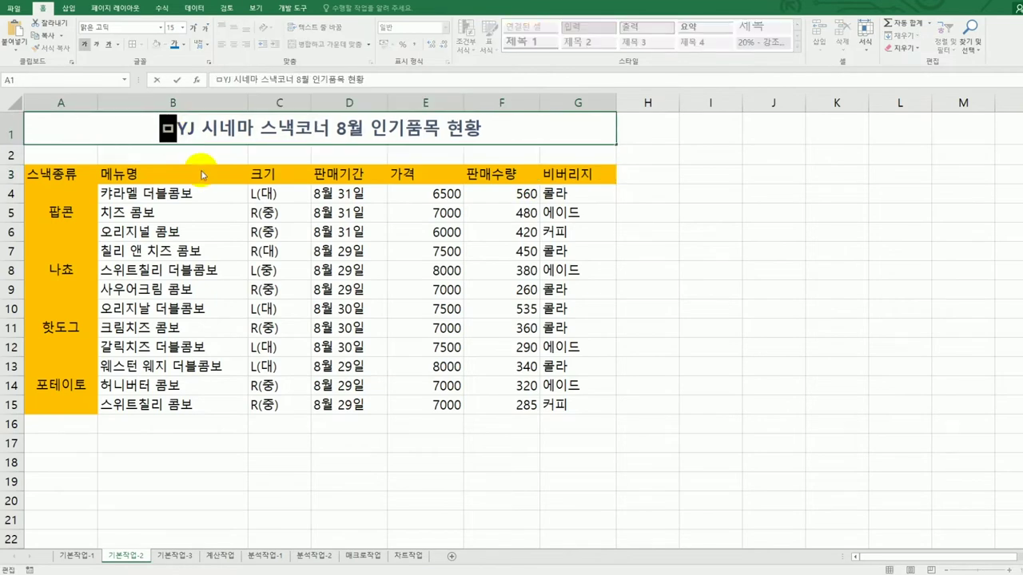
key(Hangul_Hanja)
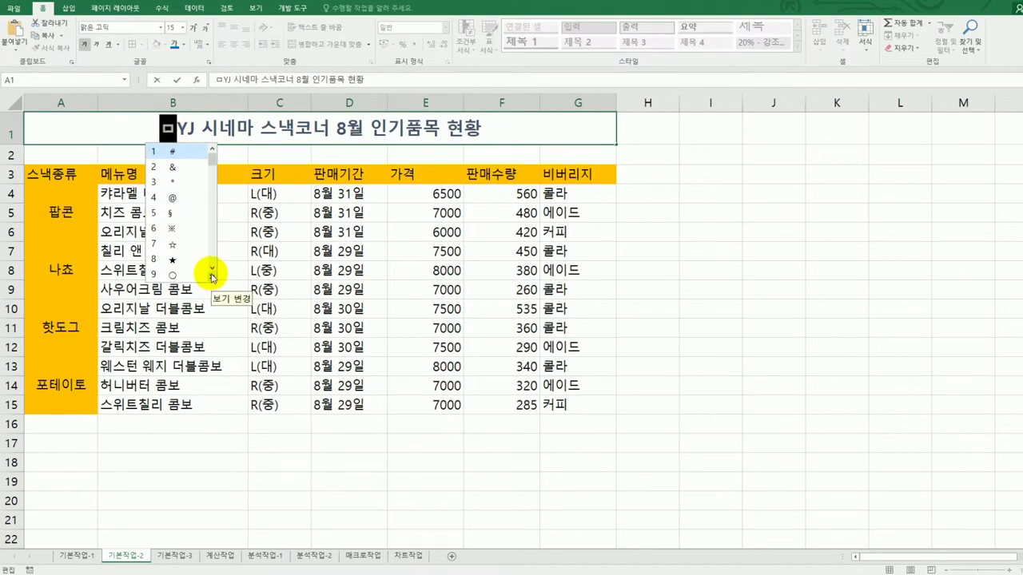
click(213, 276)
click(334, 154)
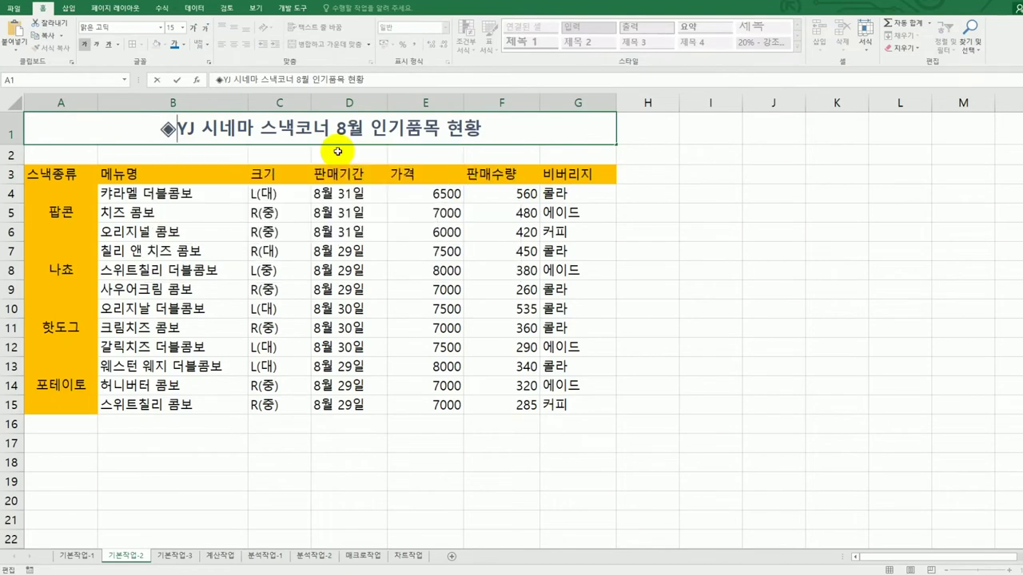
- Add the special character ◈ at the end of the title text in A1 and commit the entry
click(498, 126)
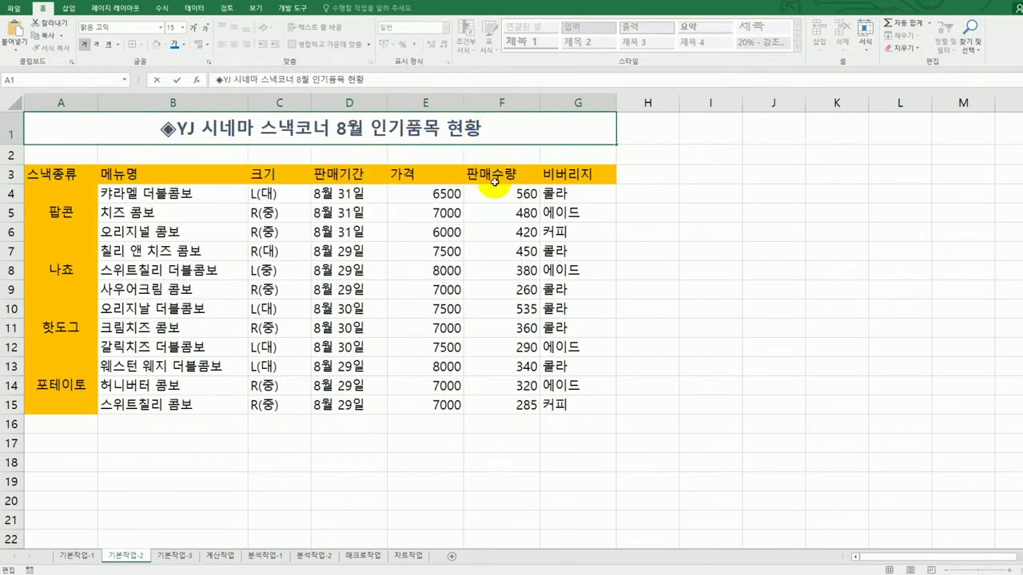
text(ㅁ)
key(Hangul_Hanja)
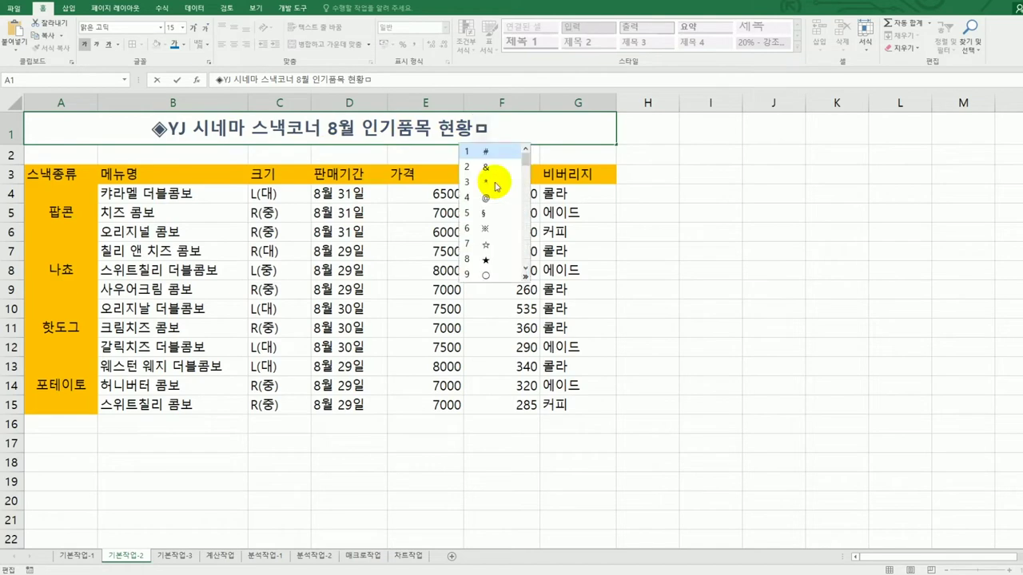
click(525, 271)
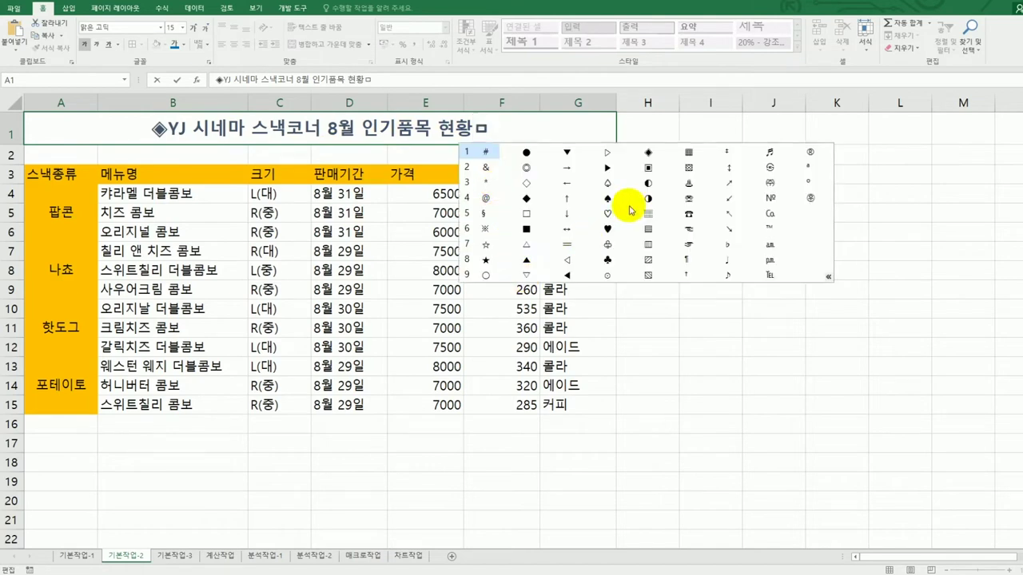
click(649, 154)
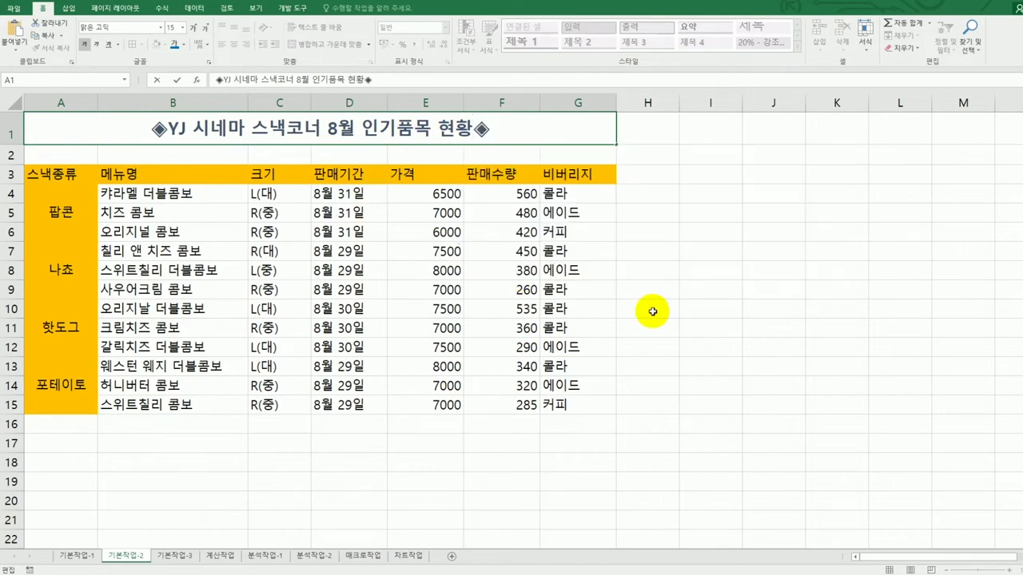
key(Return)
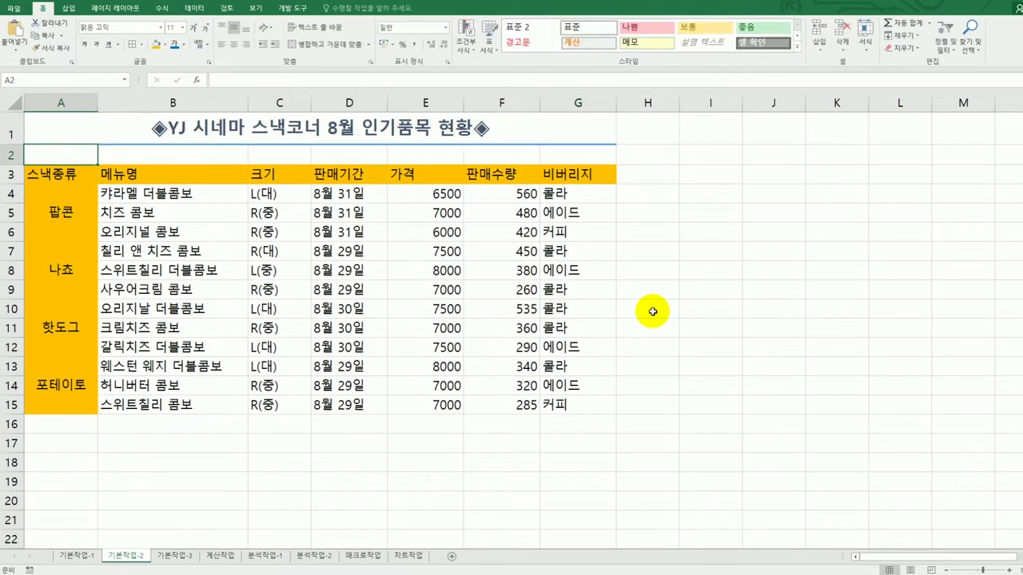
- Apply the custom number format @"까지" to the sales period cells D4:D15 and auto-fit the width of column D
click(350, 195)
drag(350, 232, 349, 400)
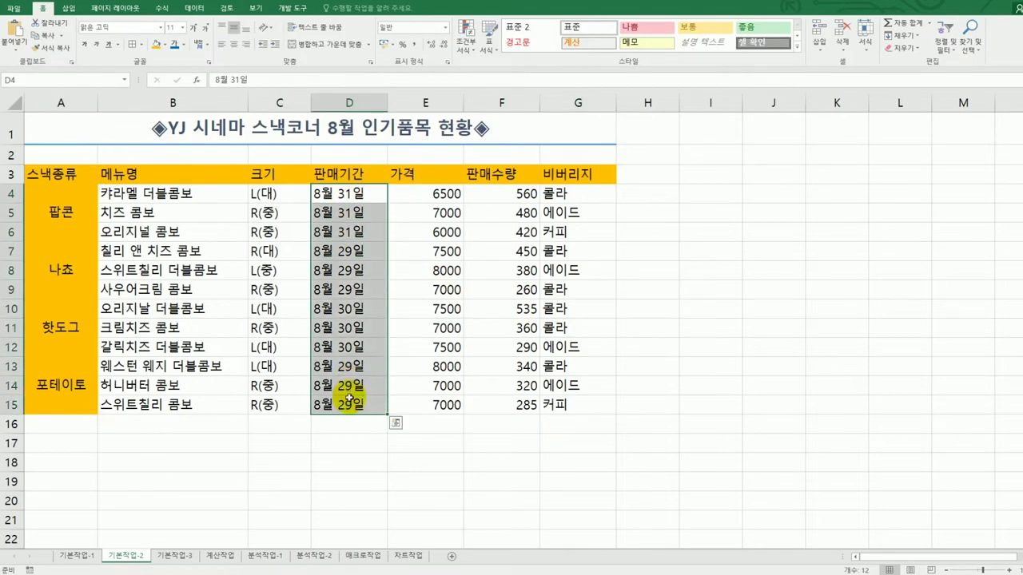
right_click(344, 233)
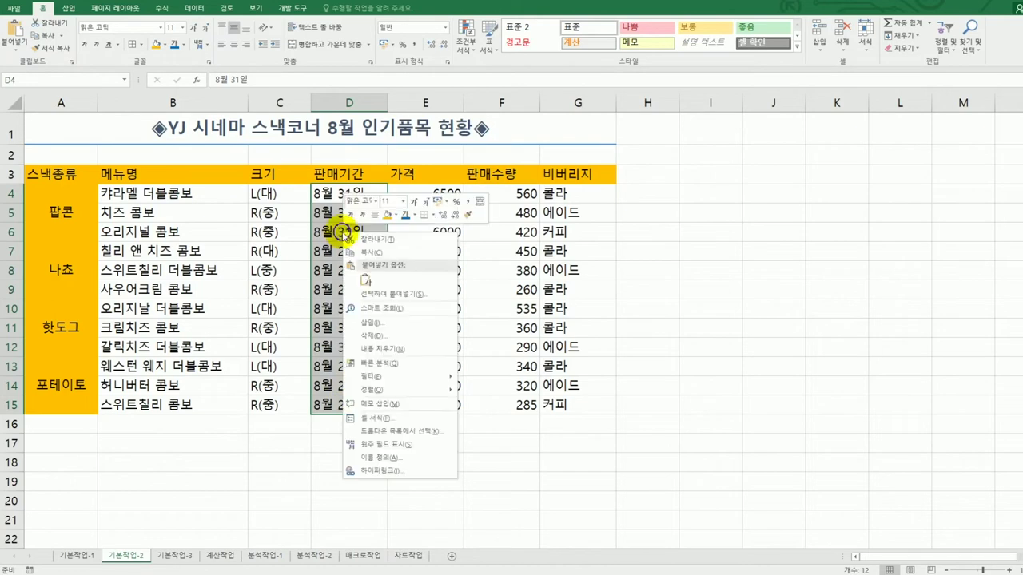
click(424, 418)
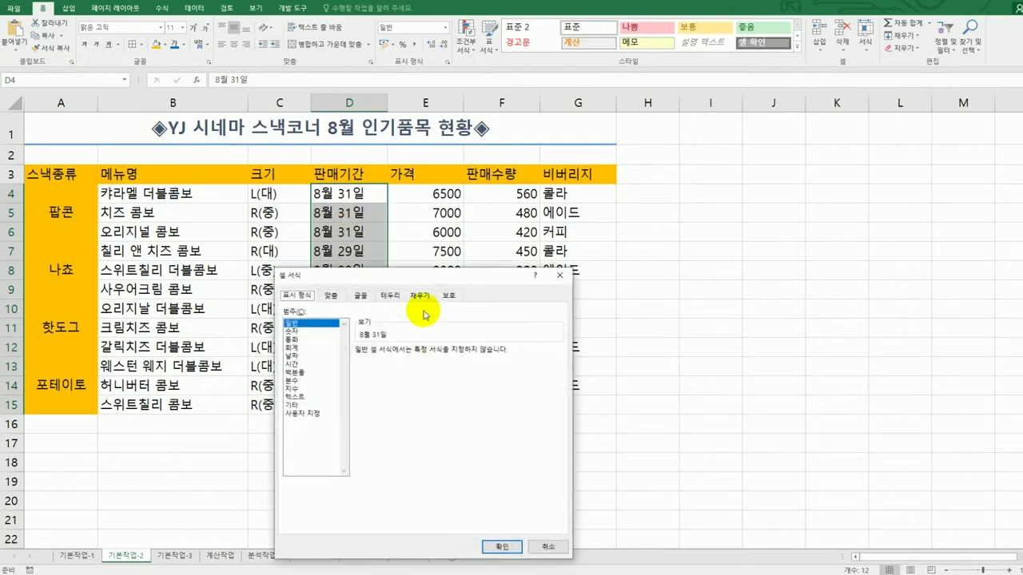
drag(423, 286, 609, 181)
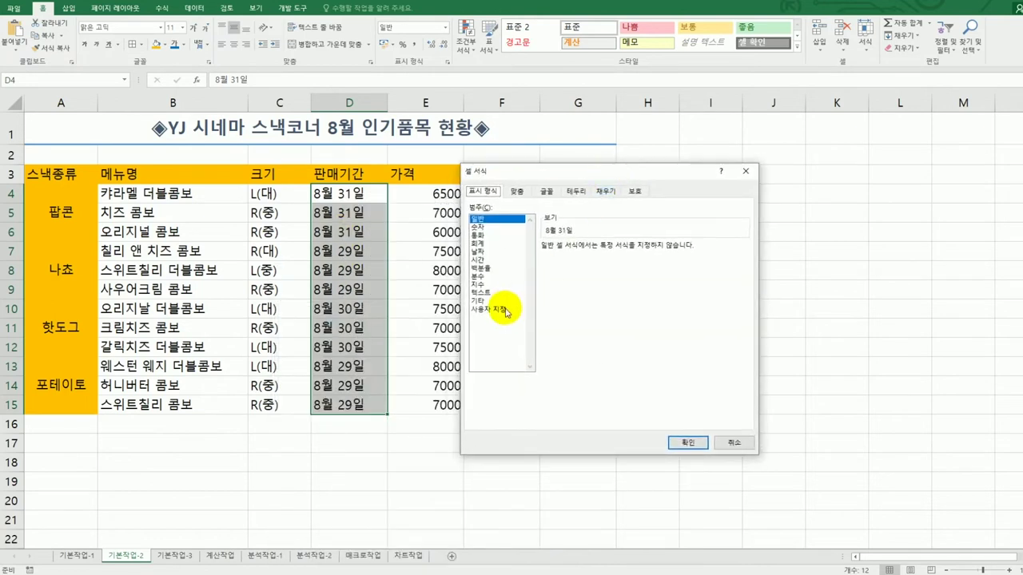
click(503, 310)
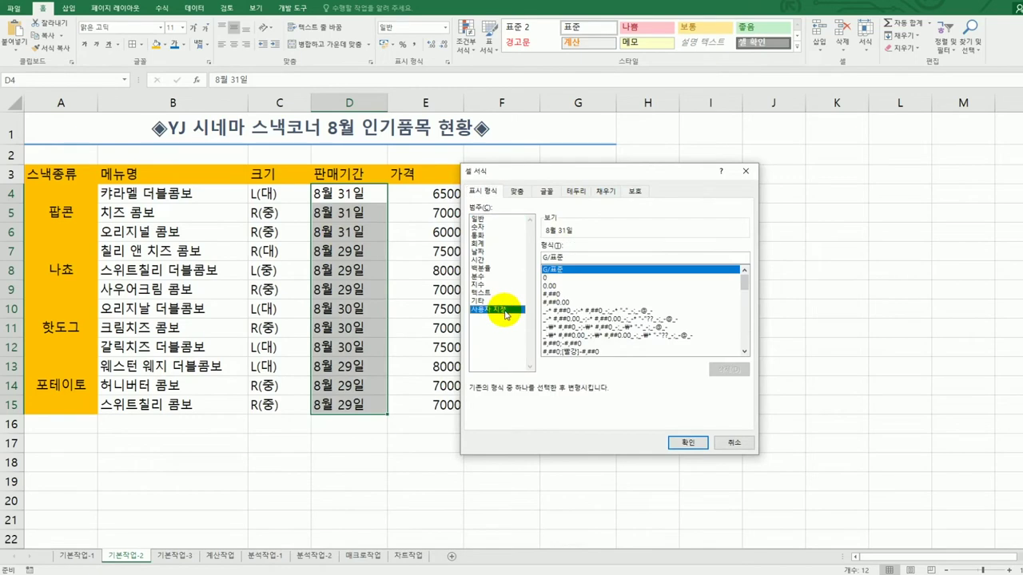
double_click(583, 258)
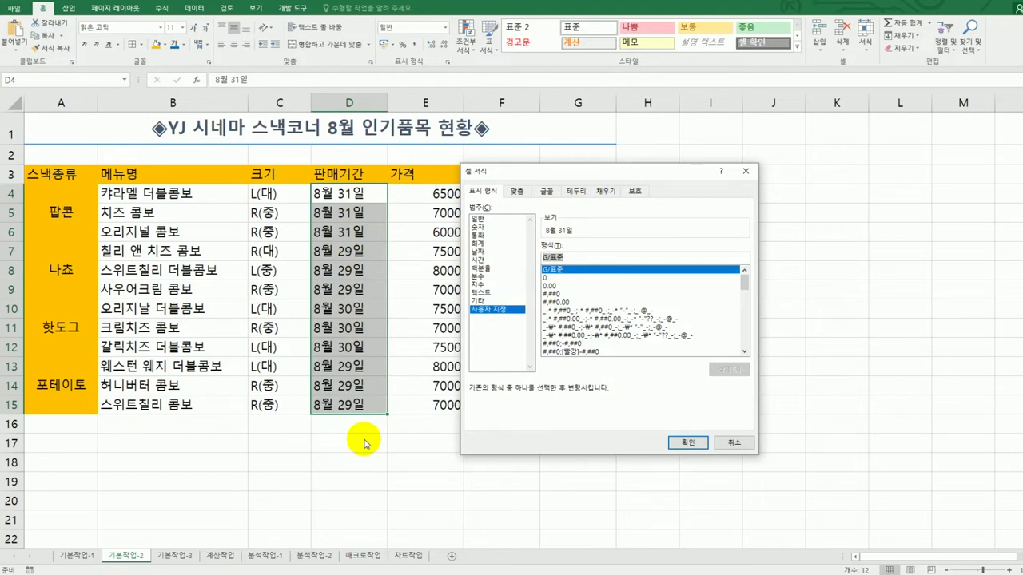
text(@")
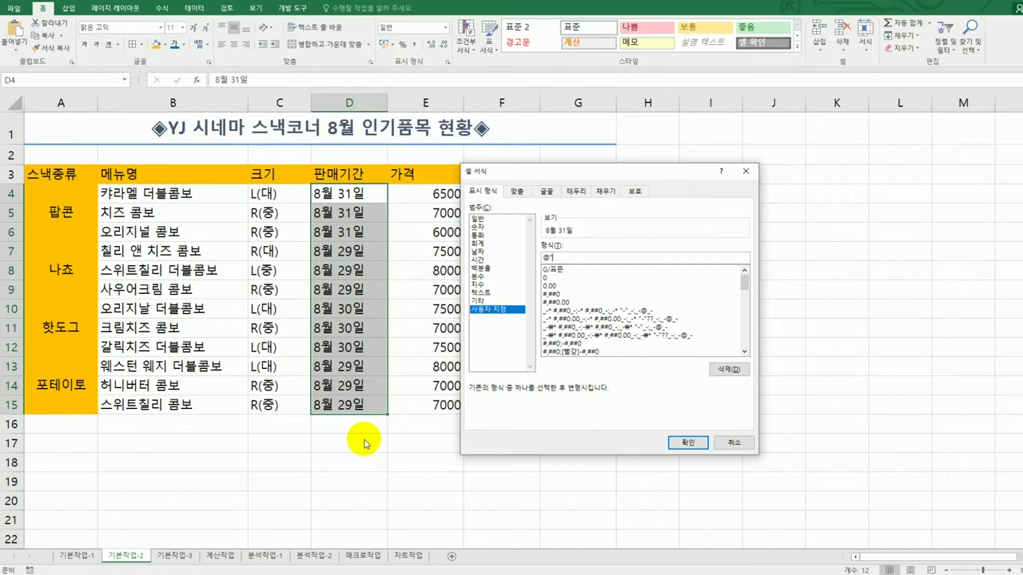
text(까지")
click(688, 442)
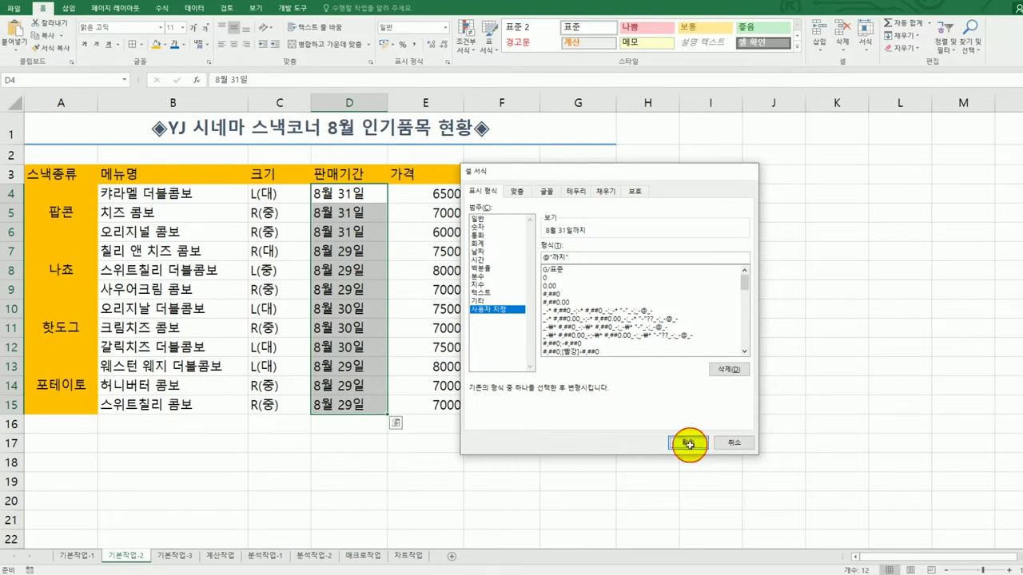
double_click(388, 101)
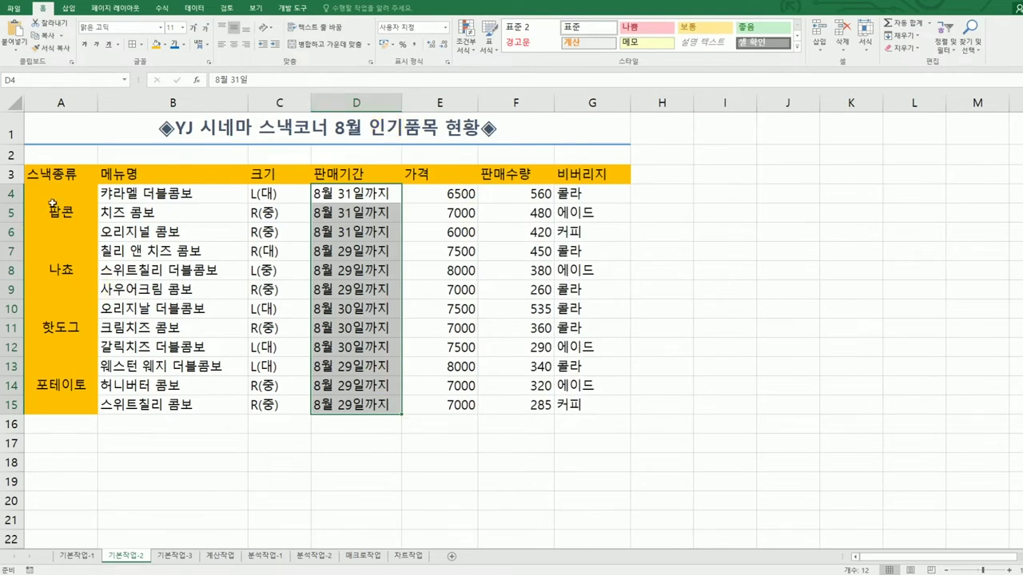
- Apply all borders to the table range A3:G15 and center its contents horizontally
drag(56, 174, 585, 393)
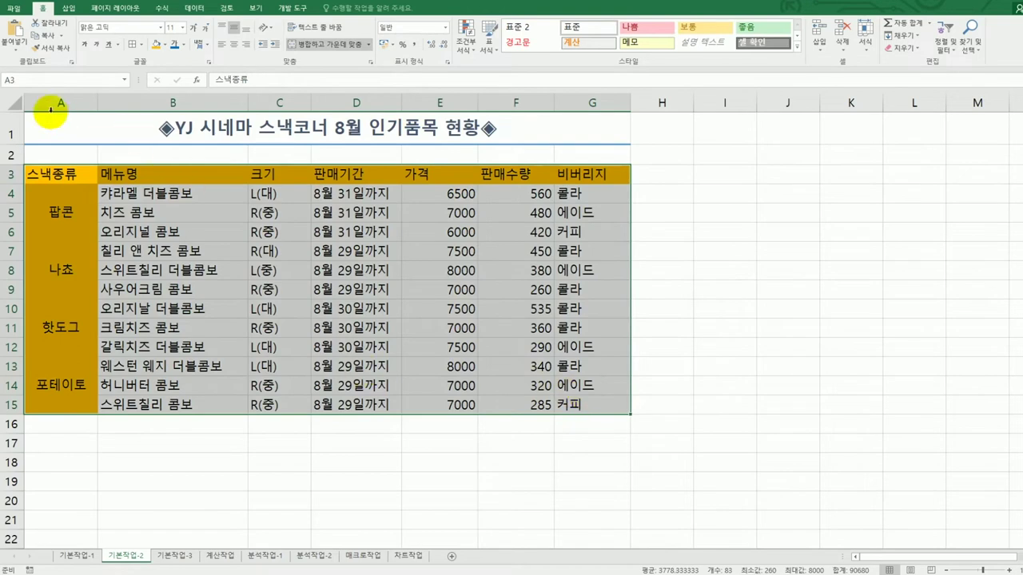
click(141, 44)
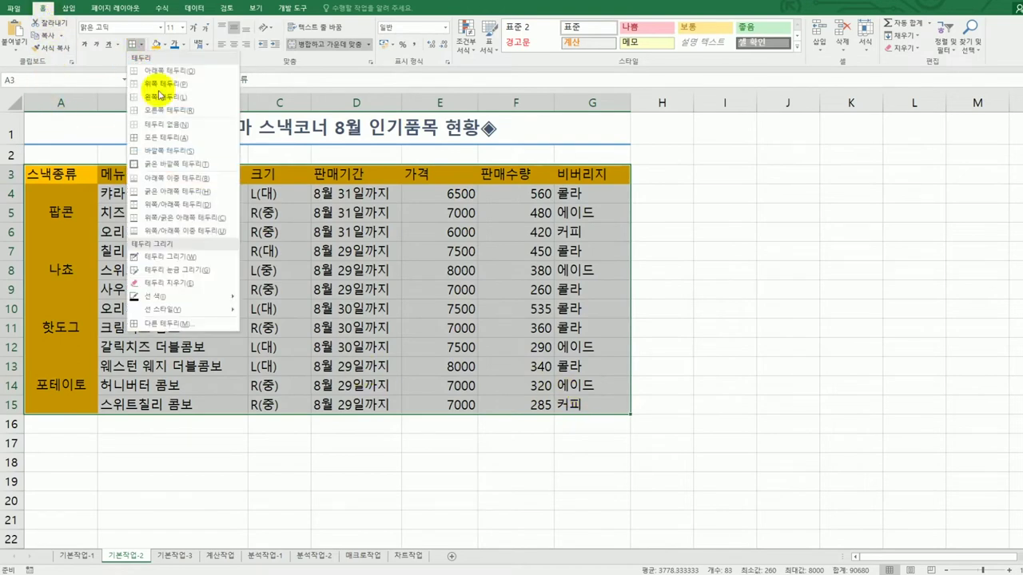
click(177, 137)
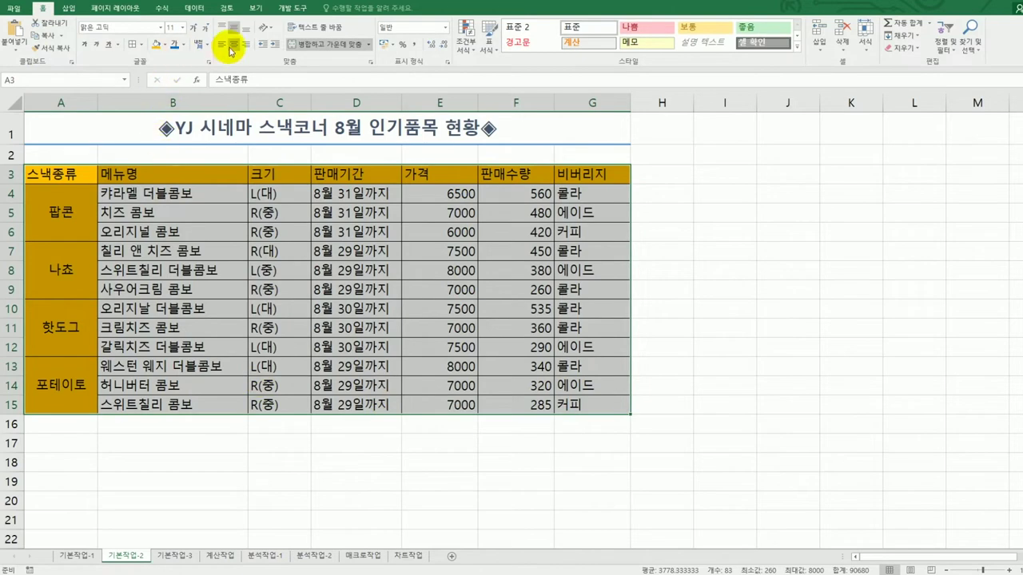
click(231, 46)
click(682, 403)
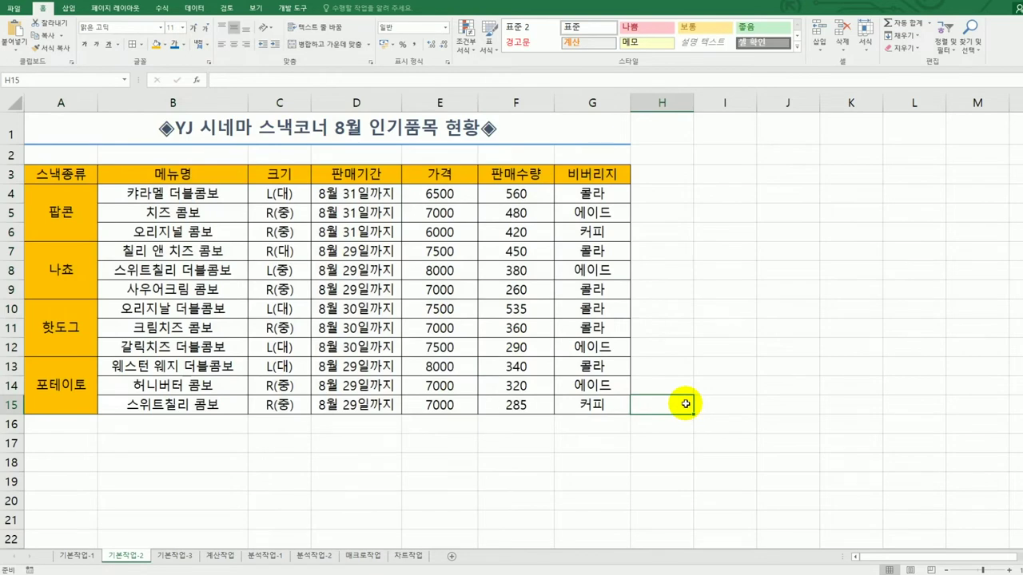
- On the 기본작업-3 sheet, copy the 구분 header and its 회원 value from B3:B4 to A18 as filter criteria
click(174, 555)
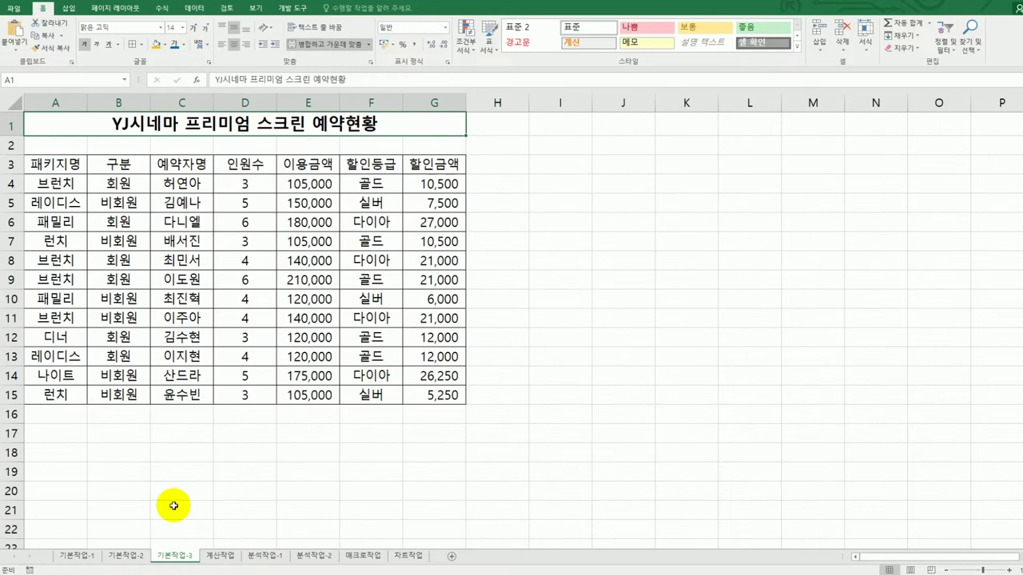
click(62, 452)
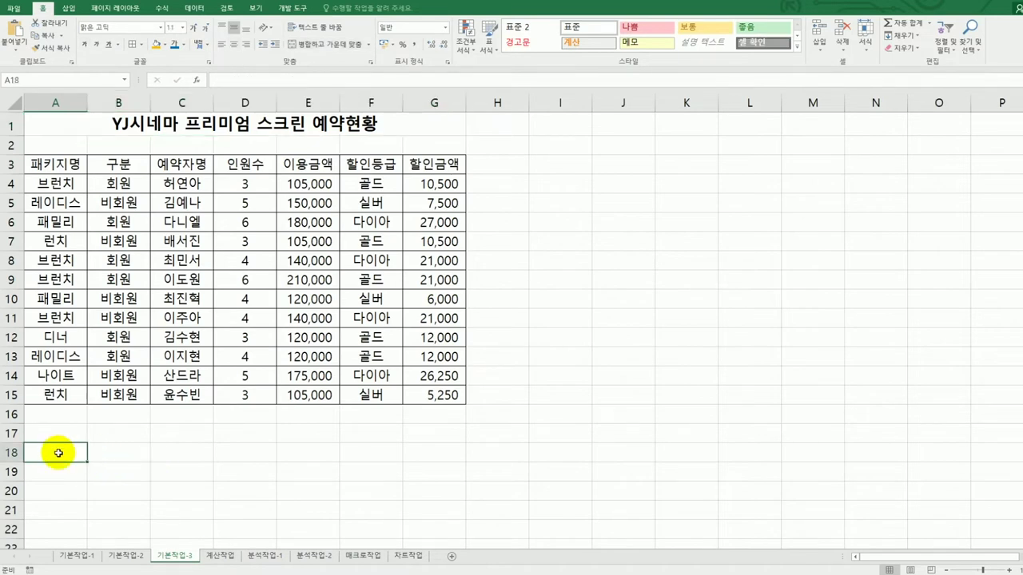
click(110, 163)
drag(116, 165, 117, 182)
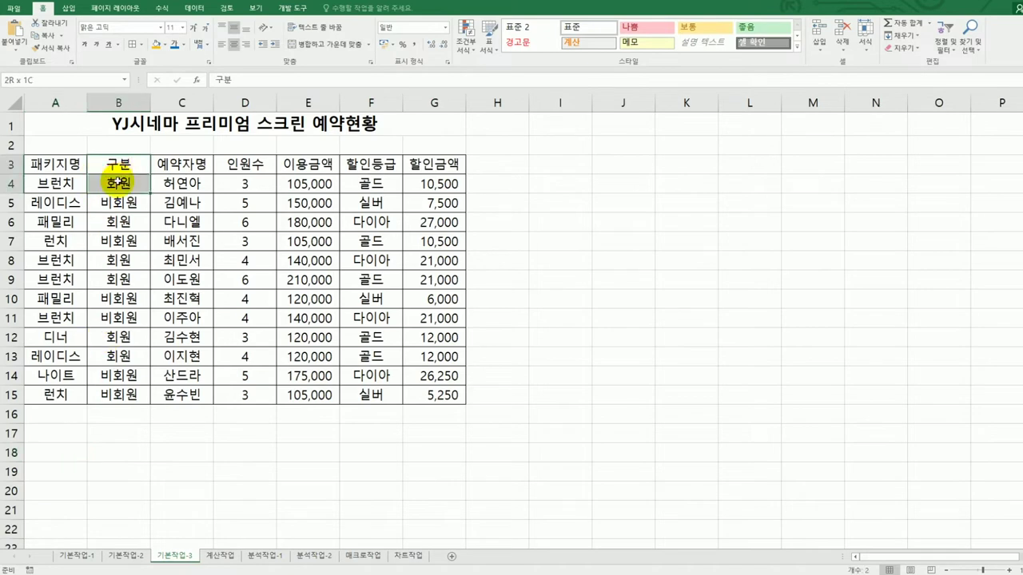
key(ctrl+c)
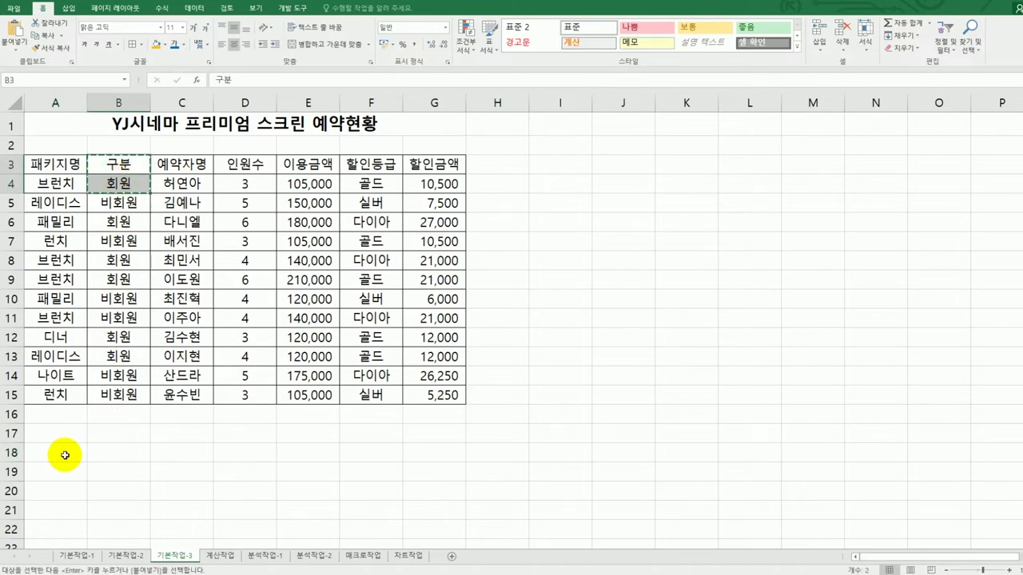
click(64, 455)
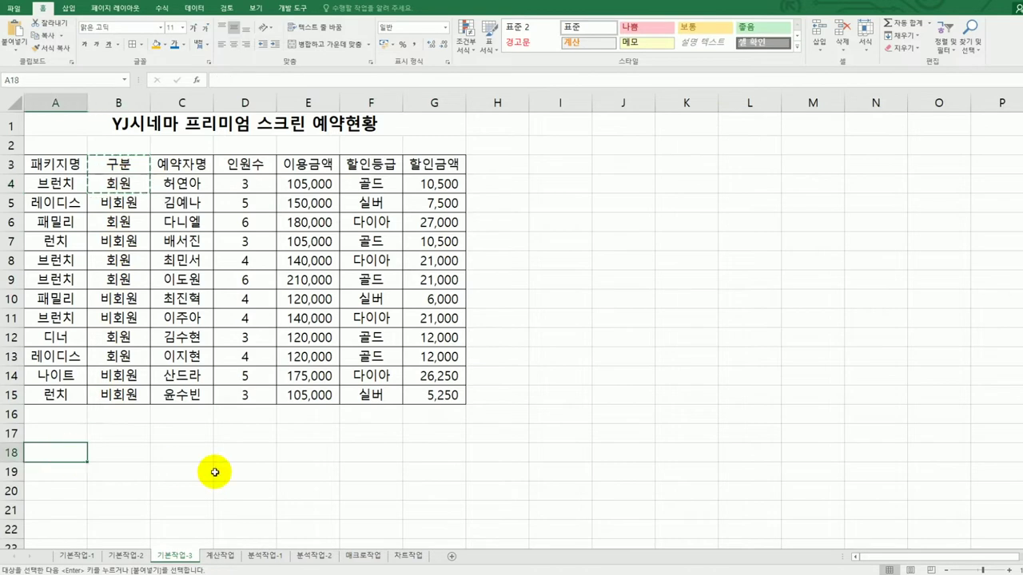
key(ctrl+v)
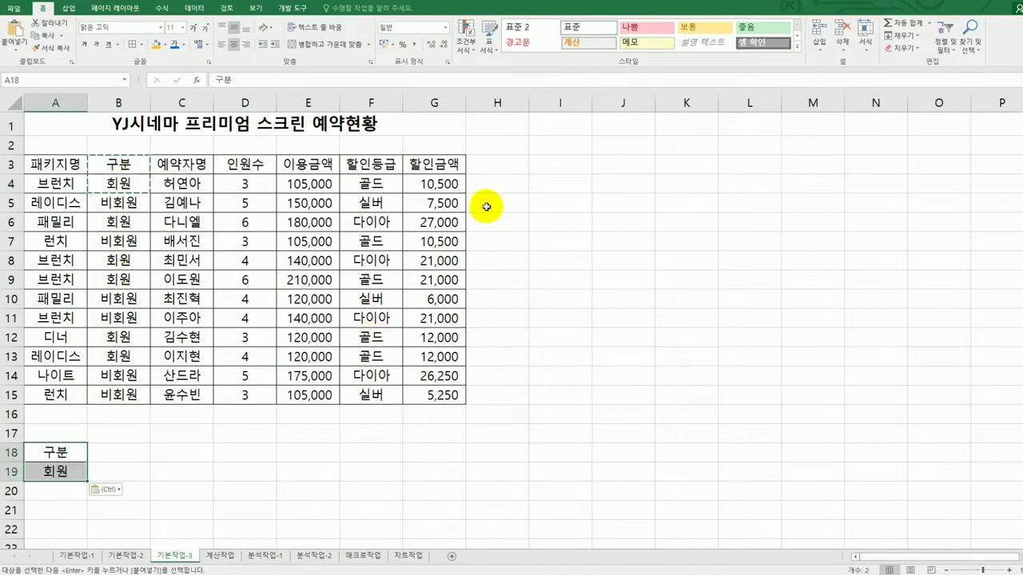
- Copy the 할인금액 header from G3 to B18 and enter the condition <=20000 in B19
click(433, 168)
key(ctrl+c)
click(136, 452)
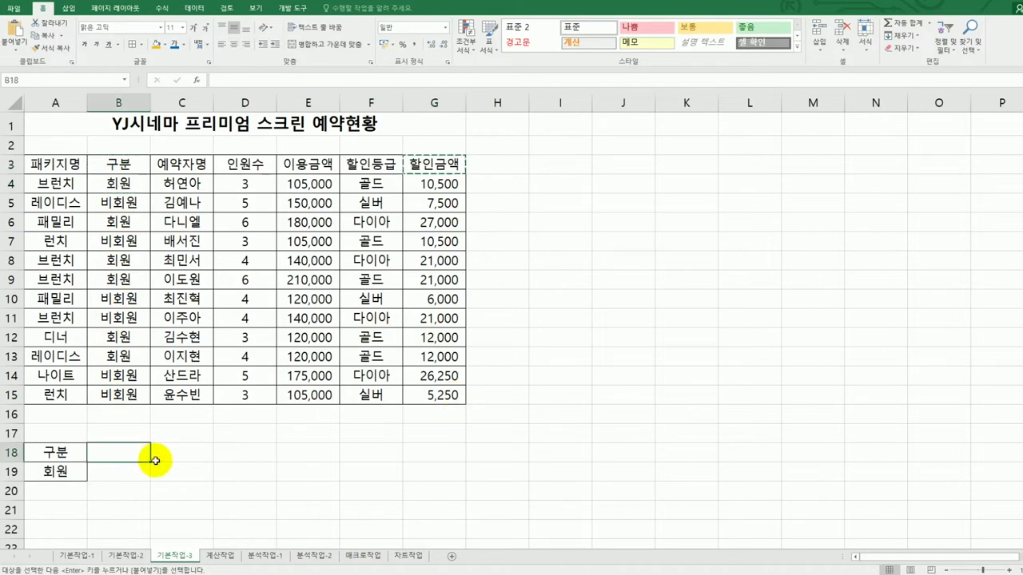
key(ctrl+v)
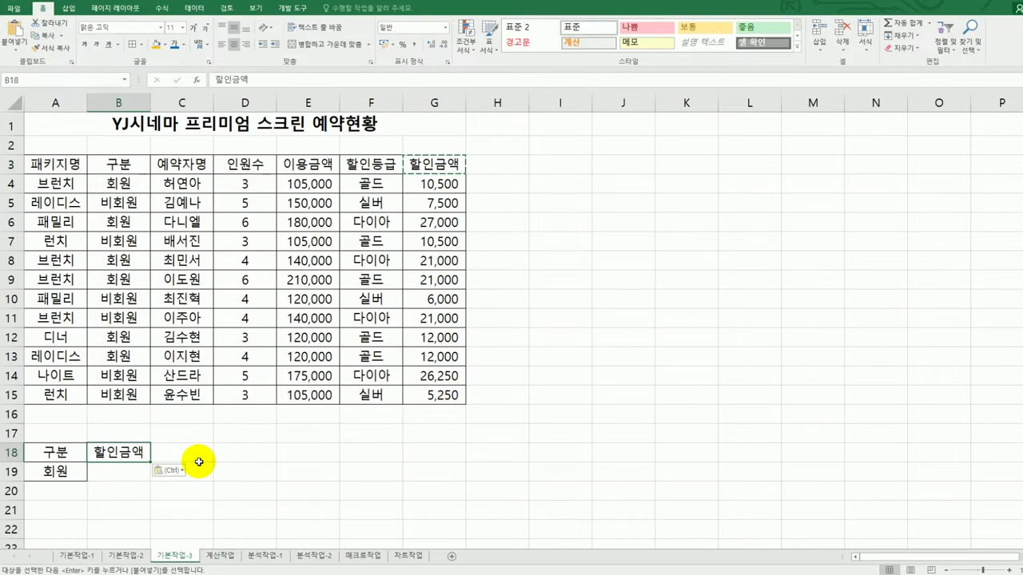
click(129, 479)
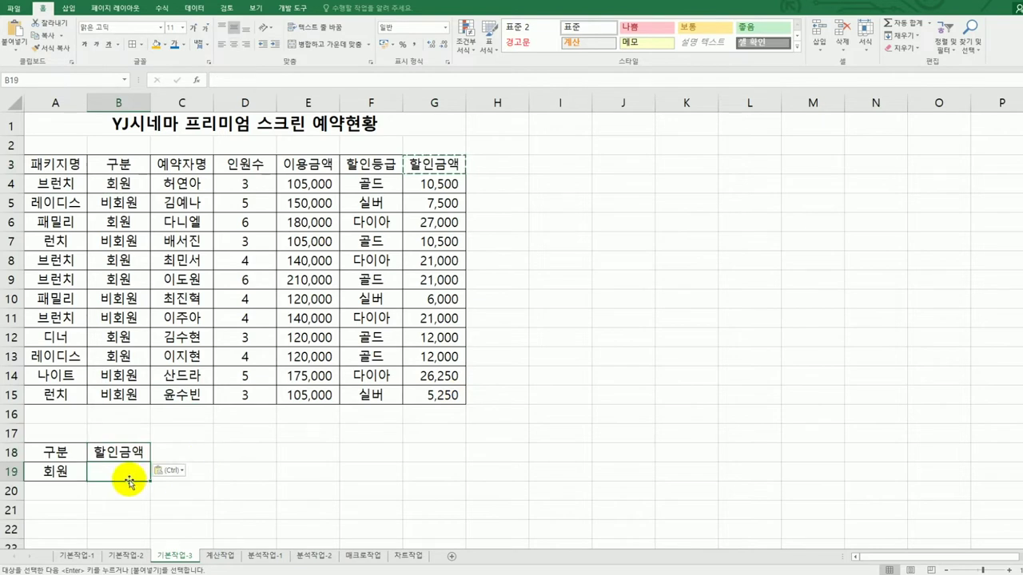
text(<)
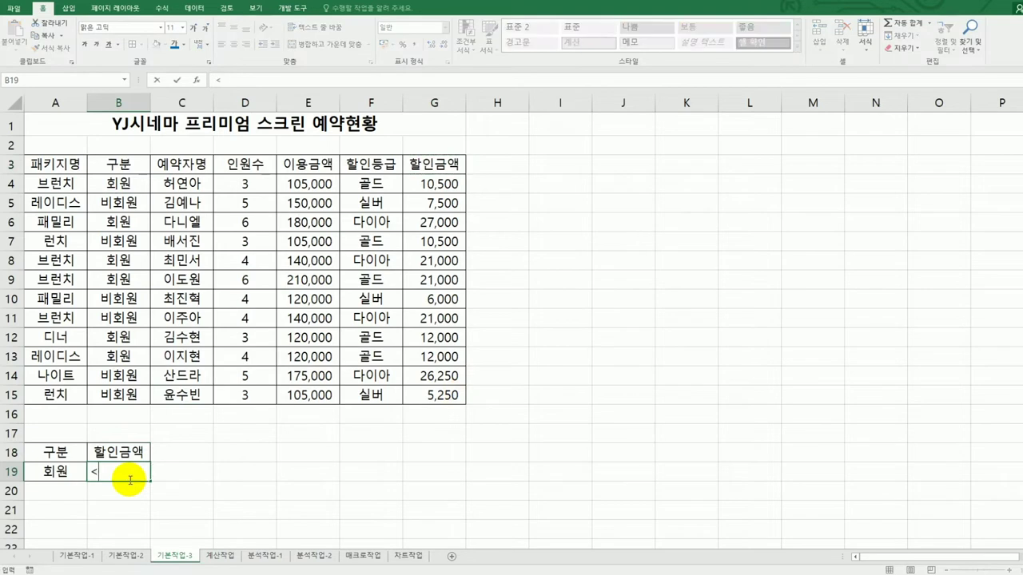
text(=20000)
key(Return)
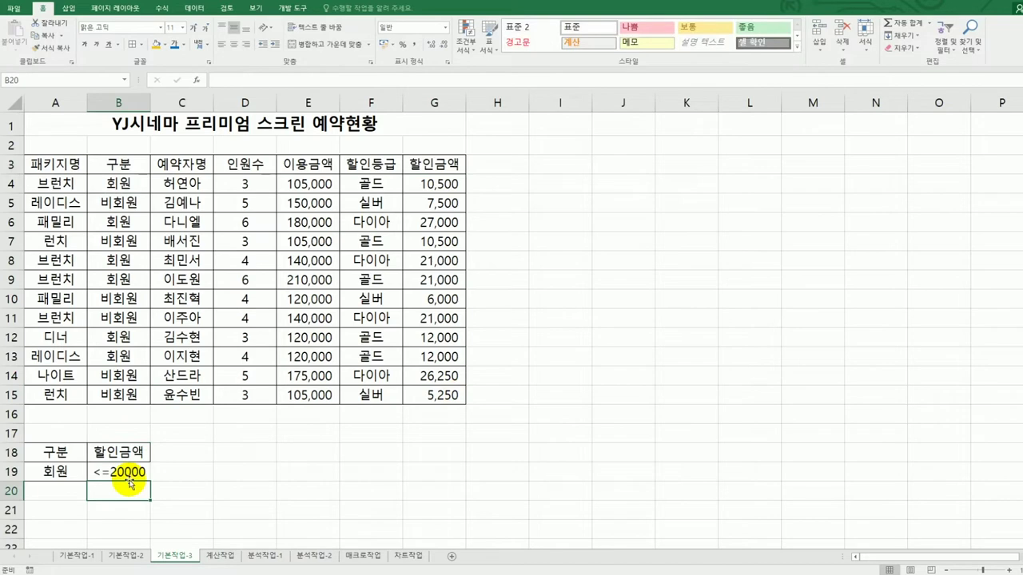
click(120, 472)
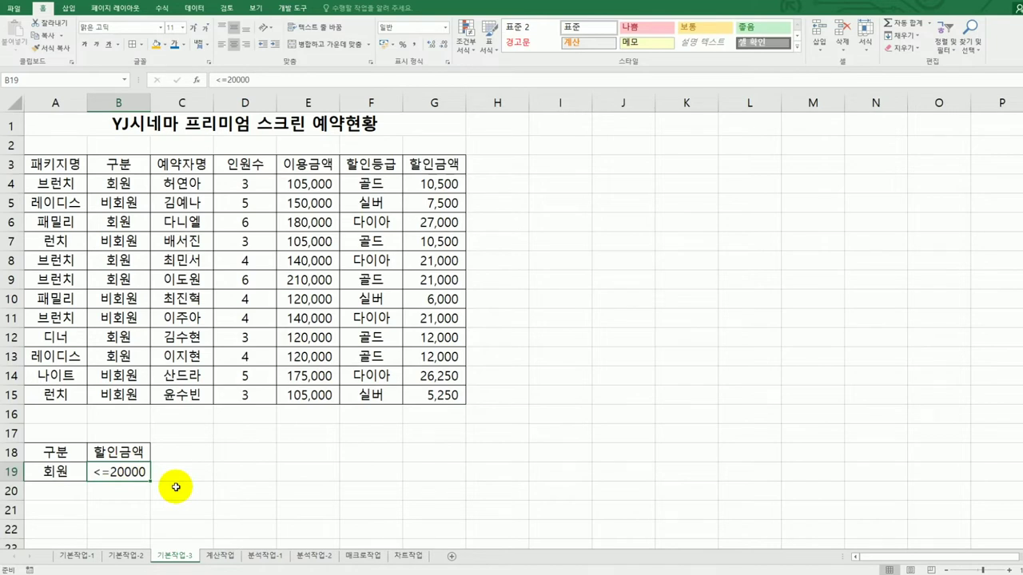
- Run an advanced filter on A3:G15 with criteria range A18:B19, copy the results to A22, and check the filtered records
click(211, 229)
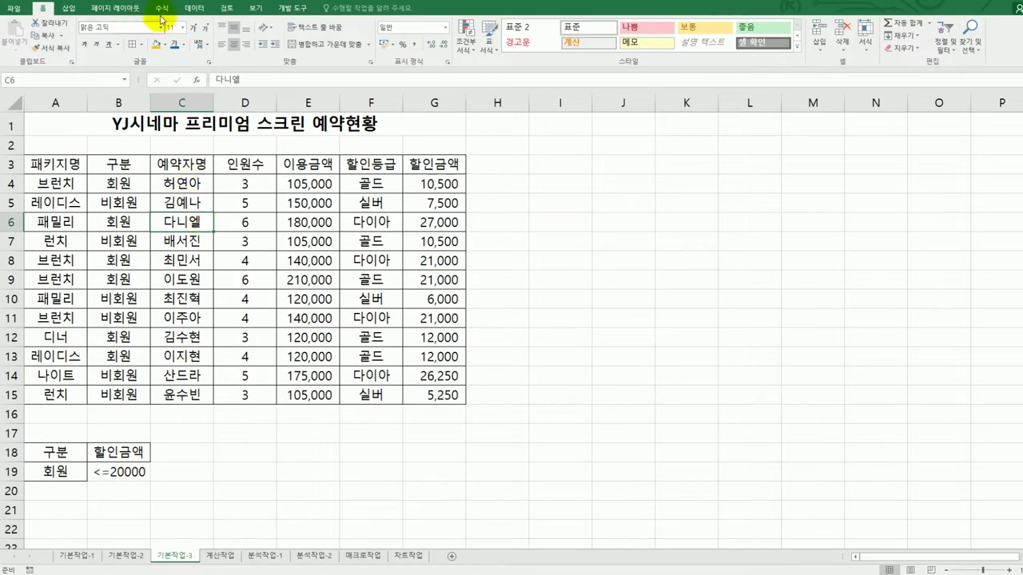
click(196, 8)
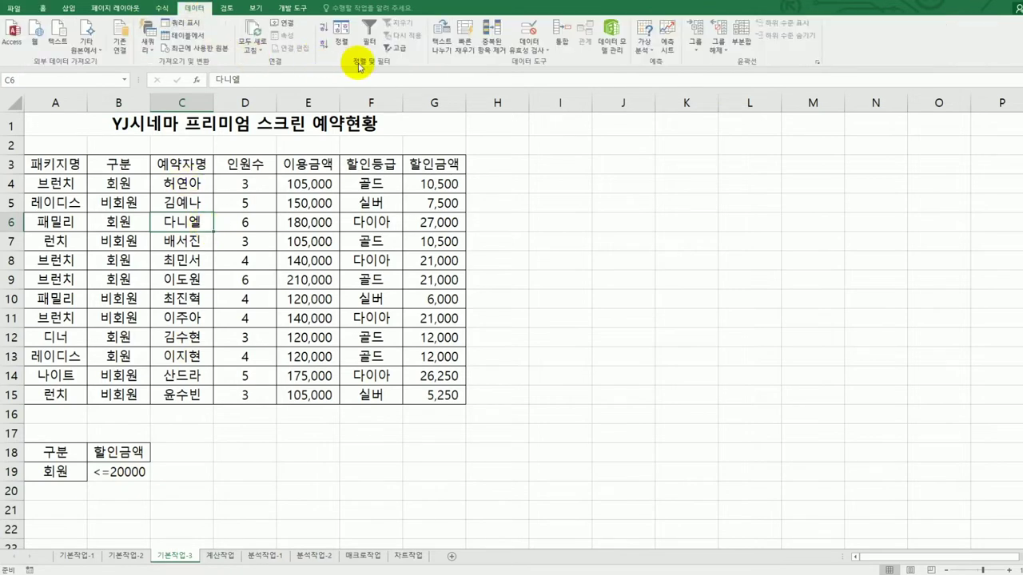
click(395, 49)
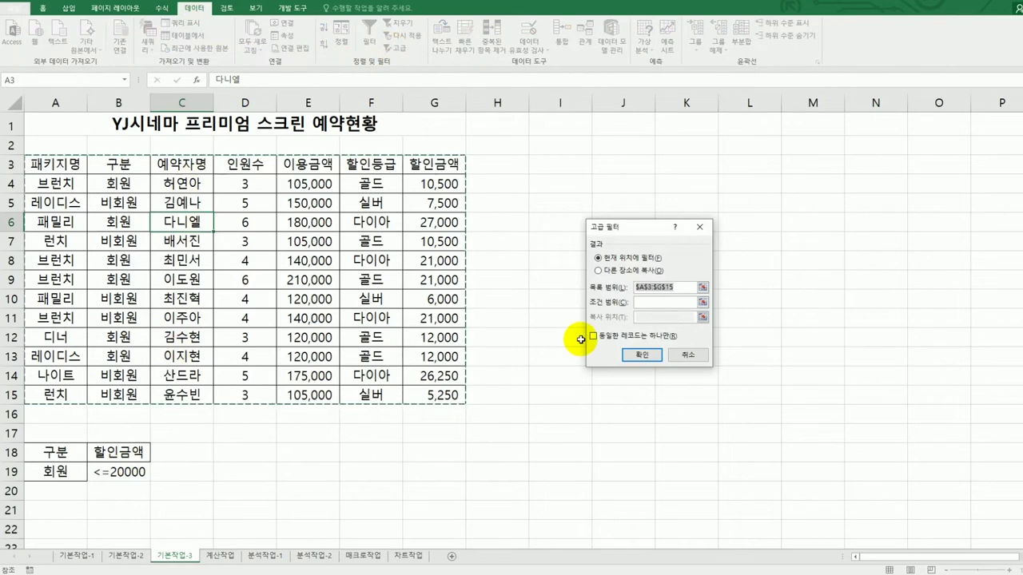
click(646, 301)
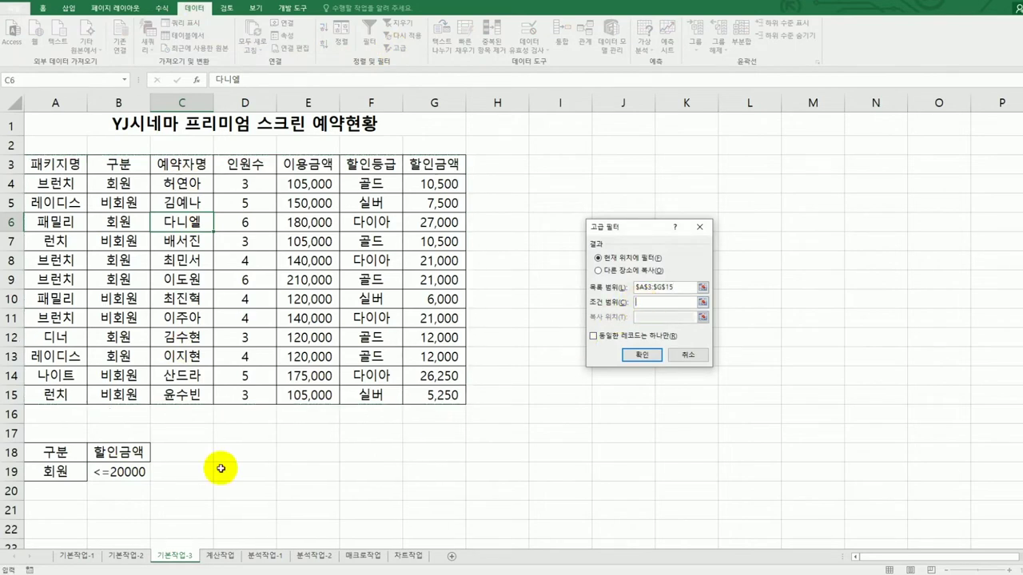
drag(67, 453, 128, 473)
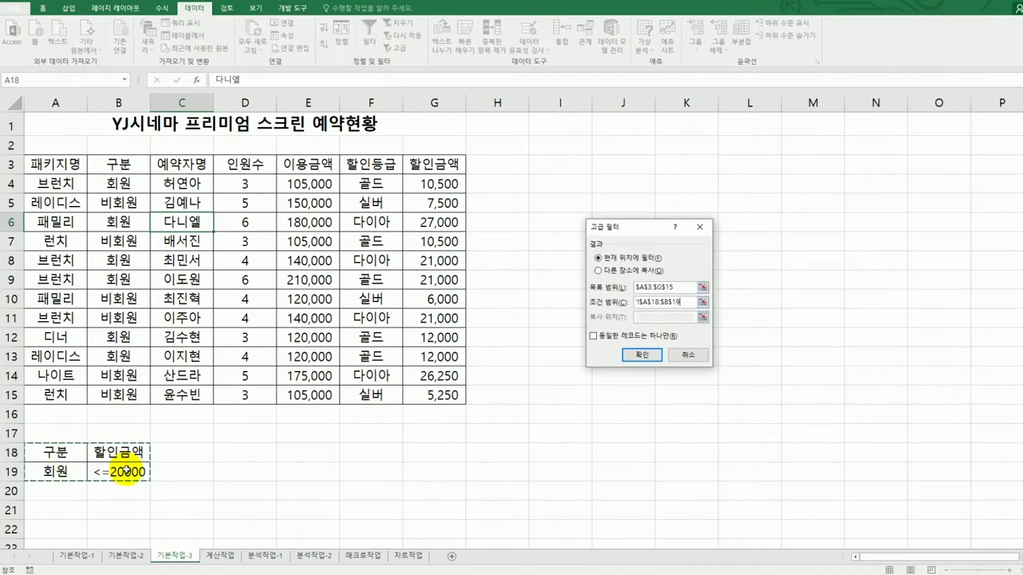
click(601, 271)
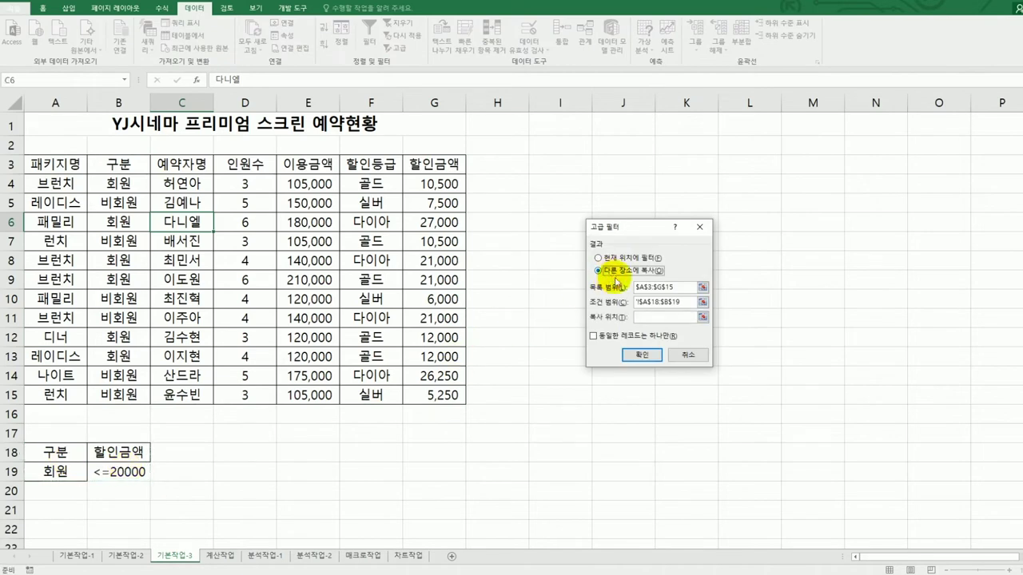
click(656, 317)
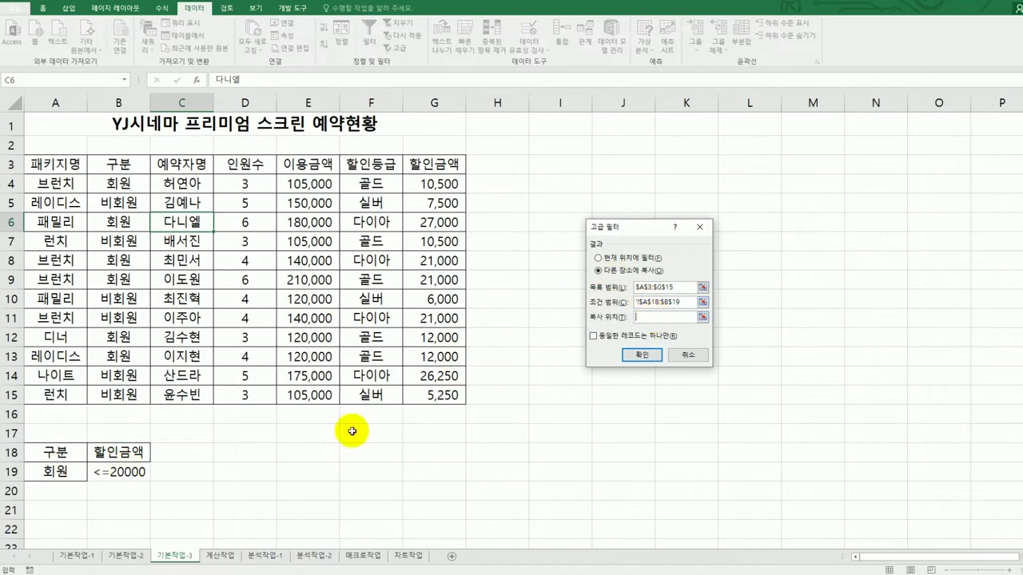
click(74, 533)
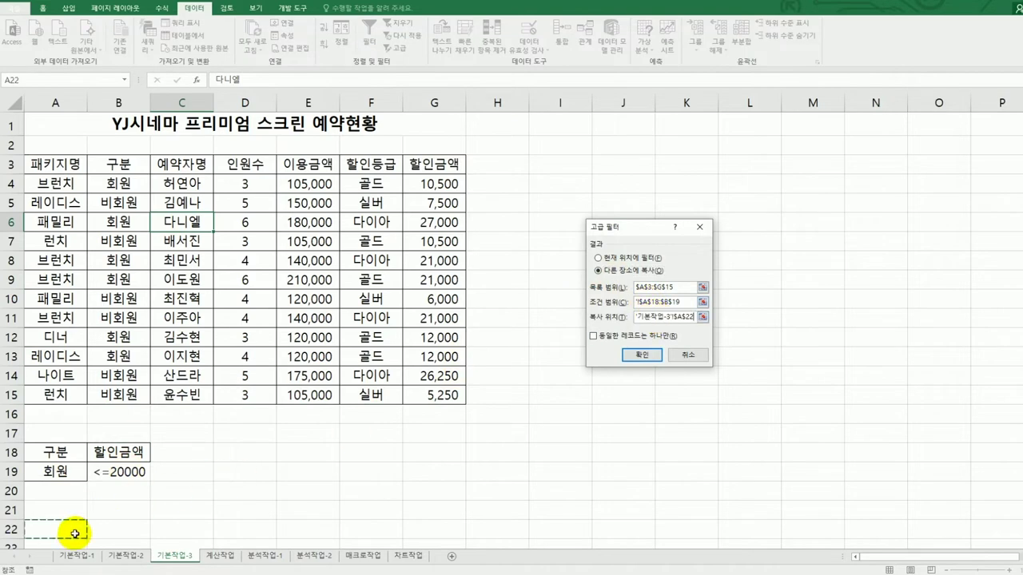
click(640, 357)
scroll(520, 402, down, 3)
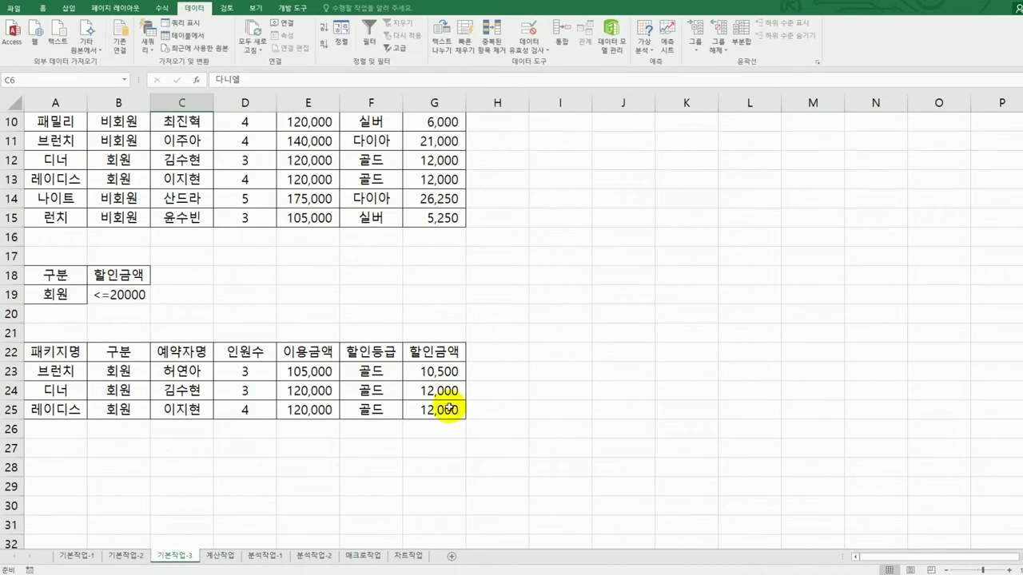
drag(124, 372, 133, 406)
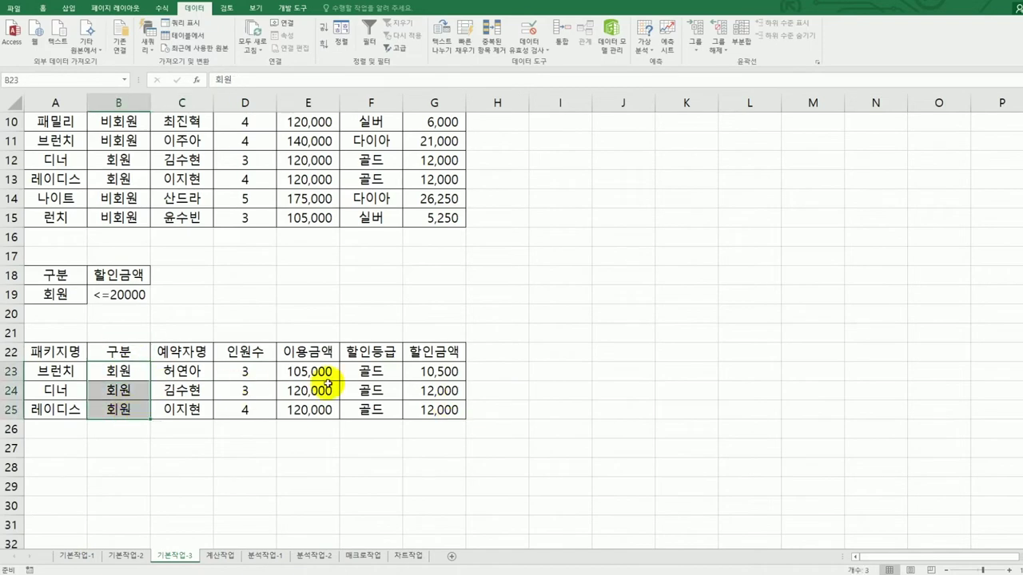
drag(429, 372, 430, 405)
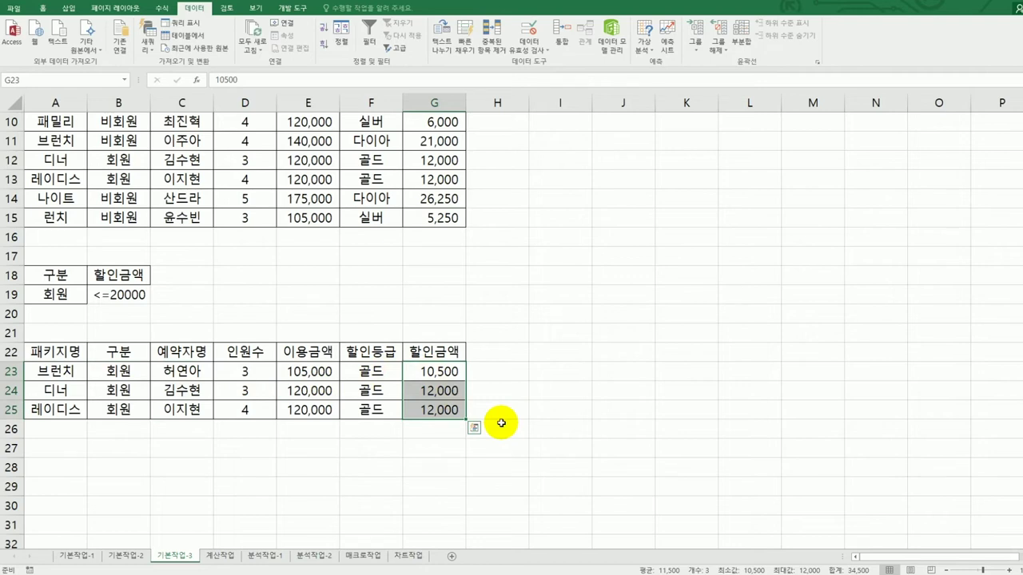
- On the 계산작업 sheet, enter =LEFT(A3,1) in D3 and fill the formula down to D12
click(220, 555)
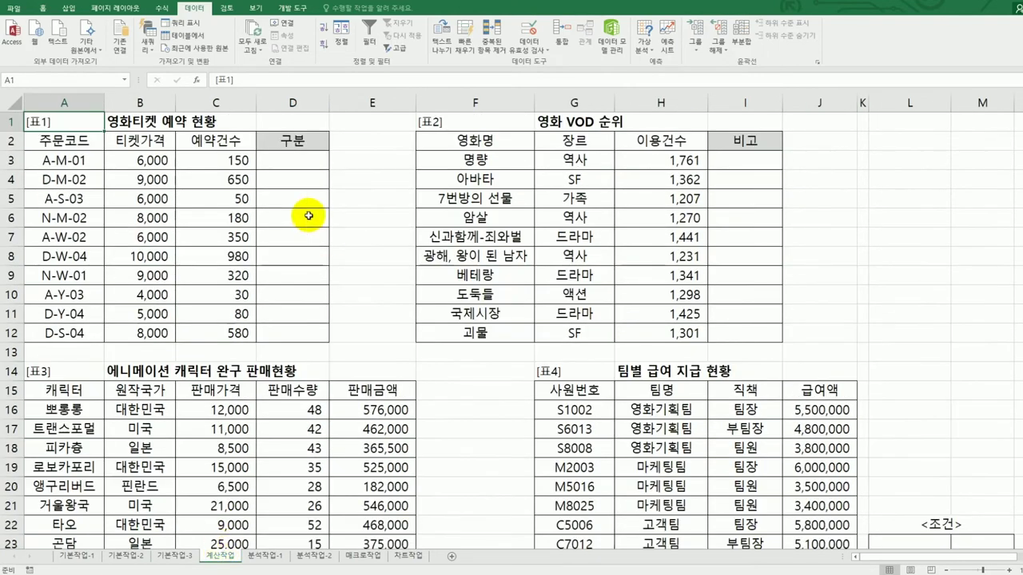
click(291, 162)
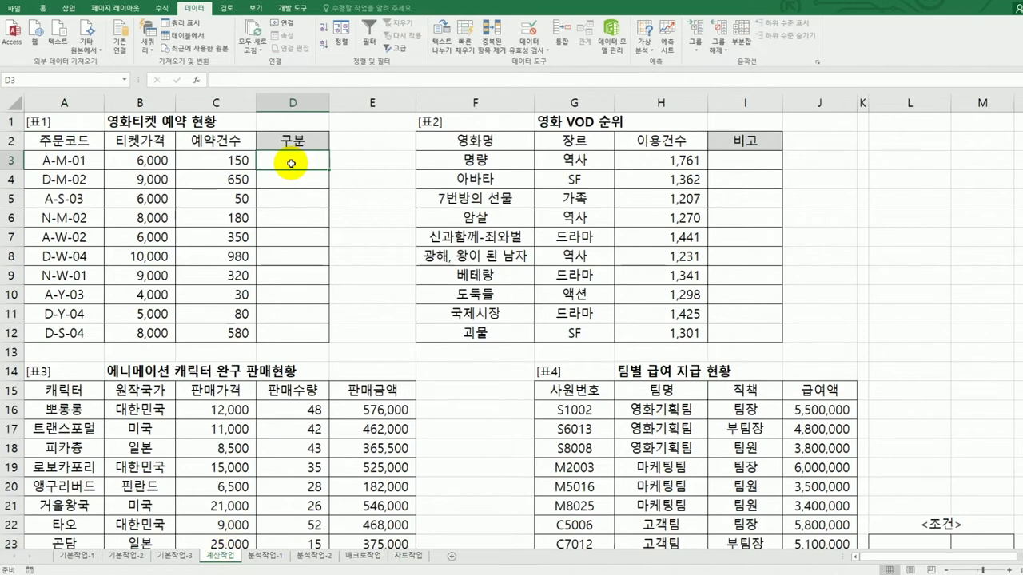
text(=)
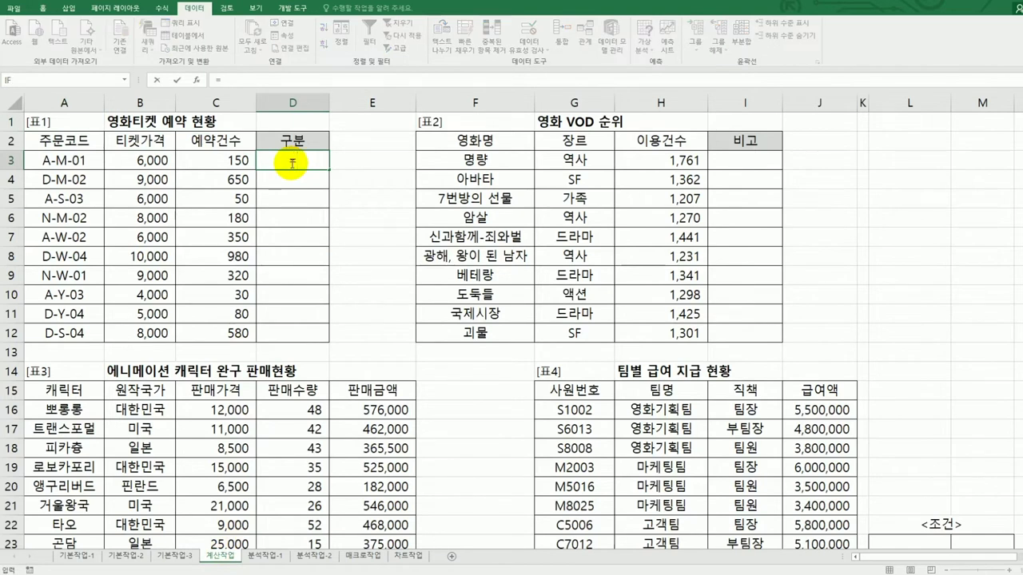
text(l)
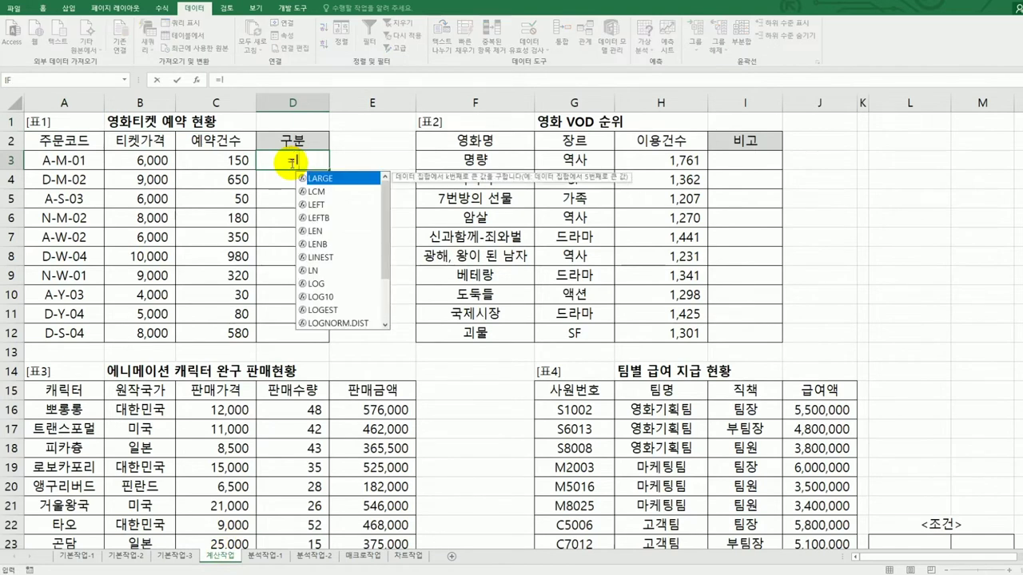
double_click(315, 205)
click(62, 161)
text(,)
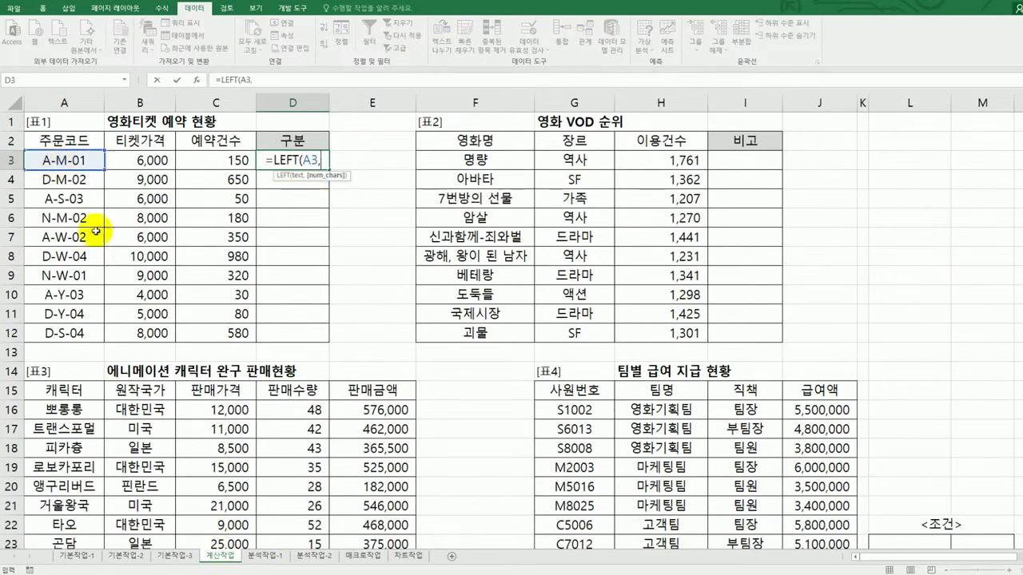
text(1))
key(Return)
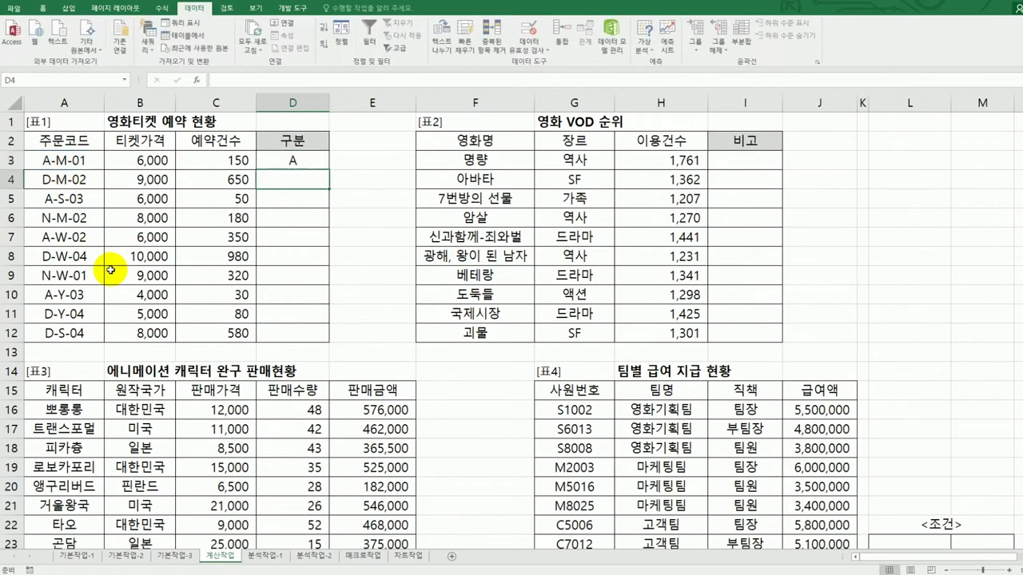
click(294, 160)
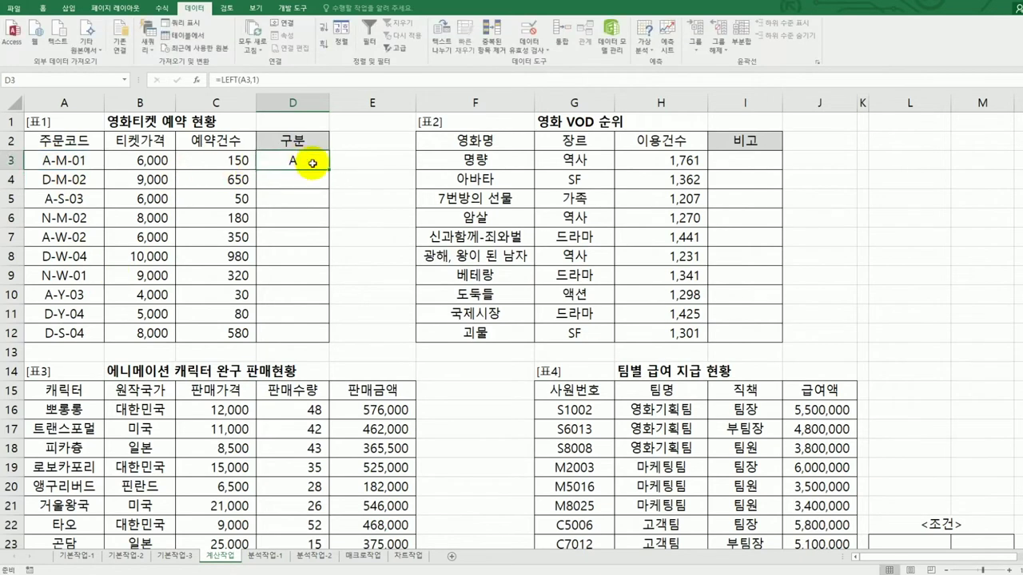
drag(328, 171, 308, 340)
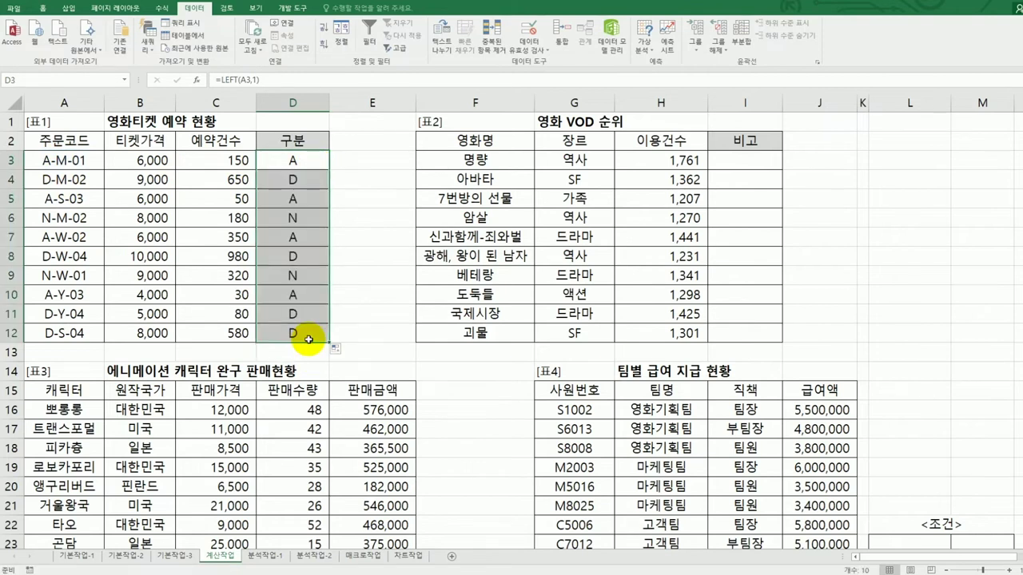
- Wrap the D3 formula in an IF function with the logical test LEFT(A3,1)="A"
click(285, 157)
double_click(285, 158)
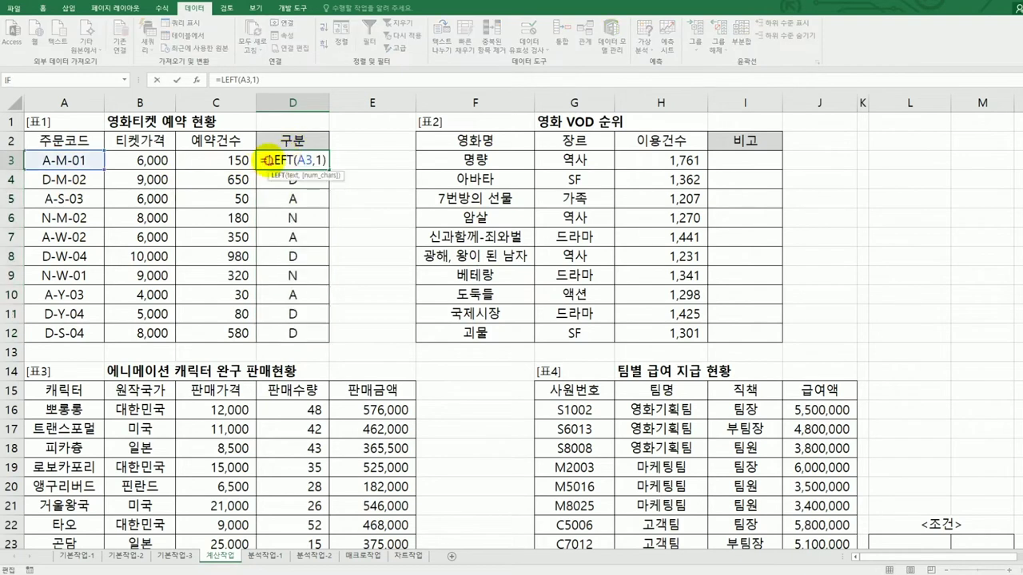
text(i)
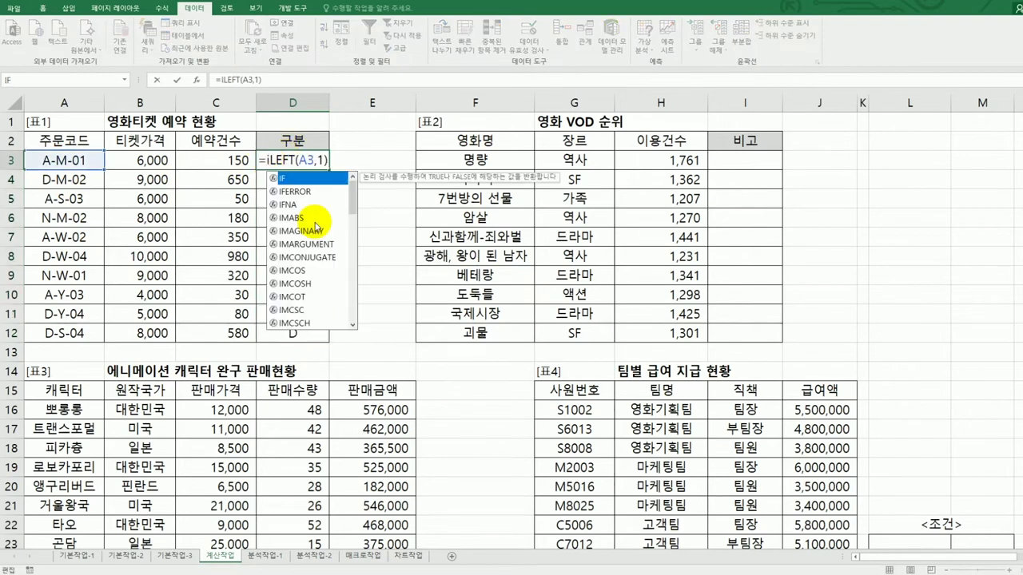
double_click(313, 180)
click(341, 171)
text(=)
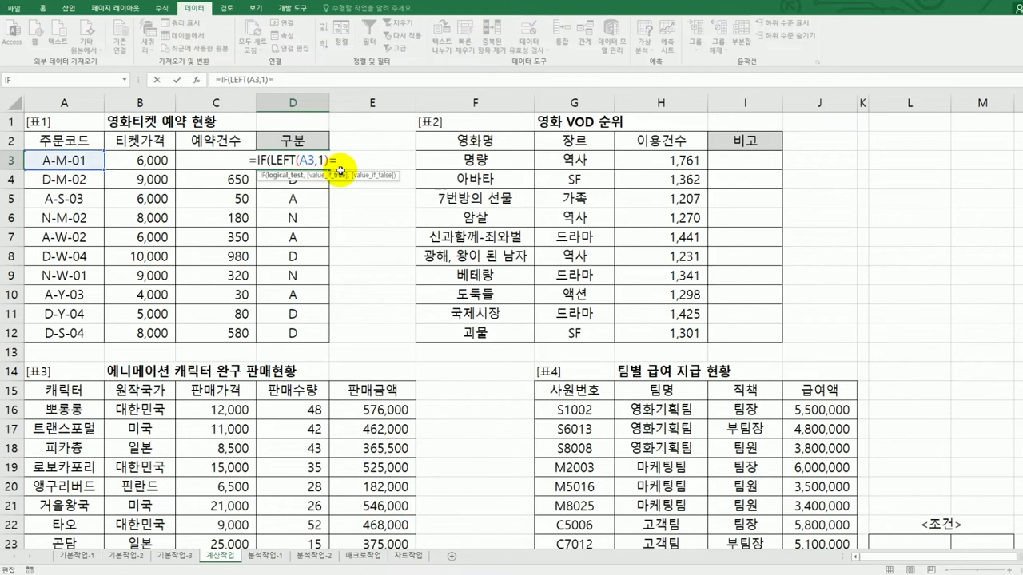
text(")
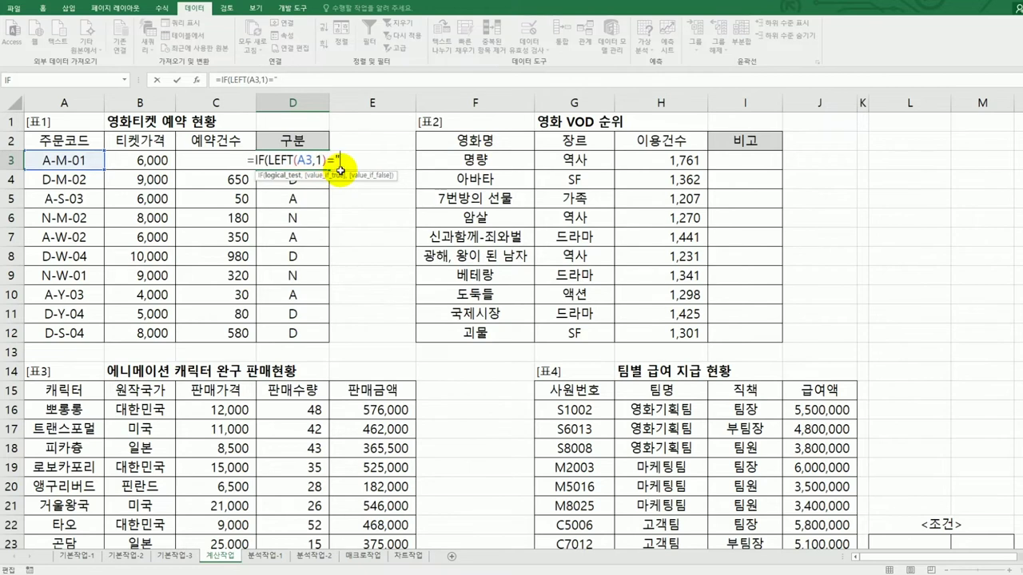
text(A",)
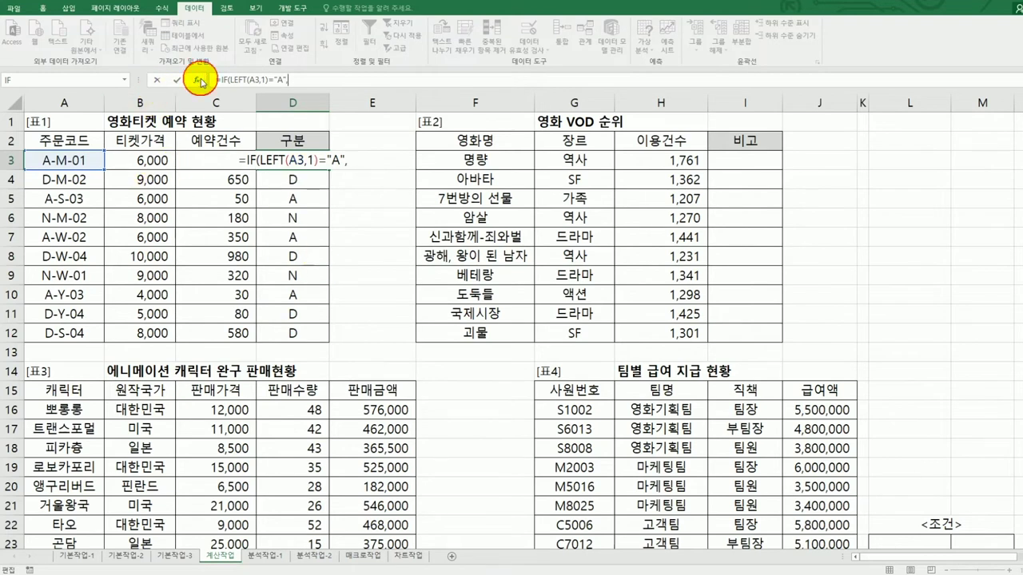
- In the IF function arguments for D3, set the value if true to "조조" and accept the formula
click(199, 81)
click(617, 257)
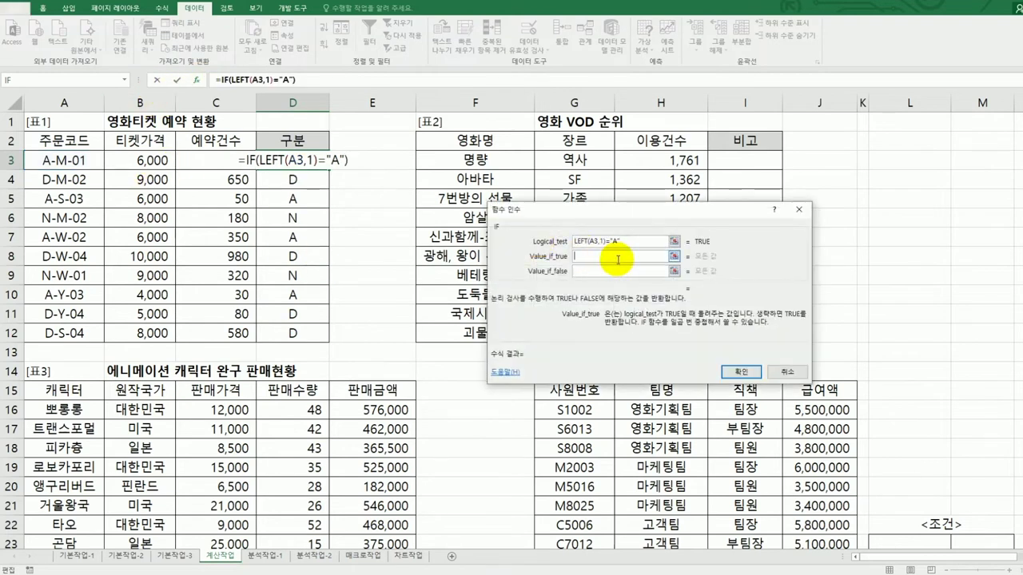
text(ㅈ)
text(조조)
key(Tab)
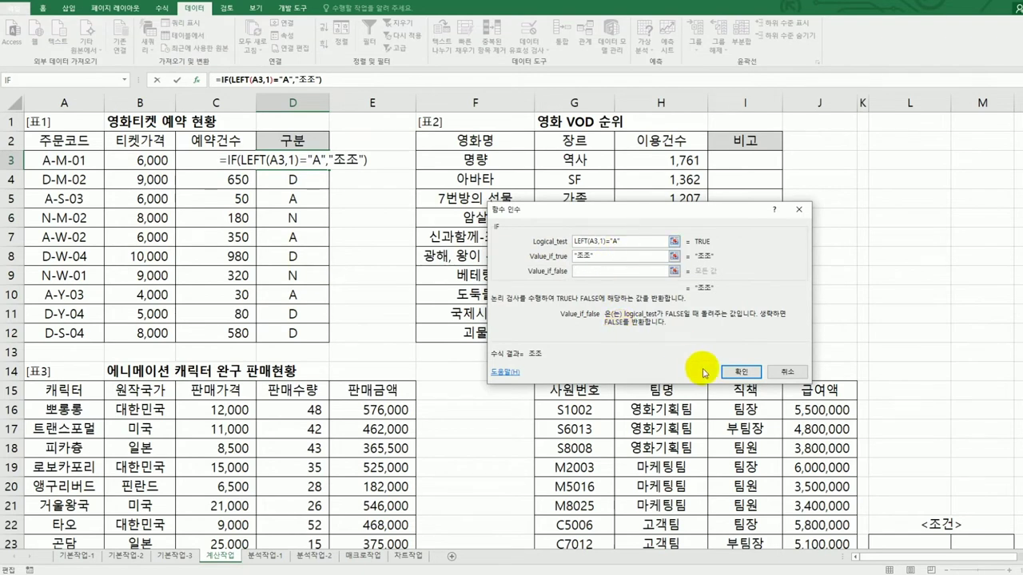
click(734, 373)
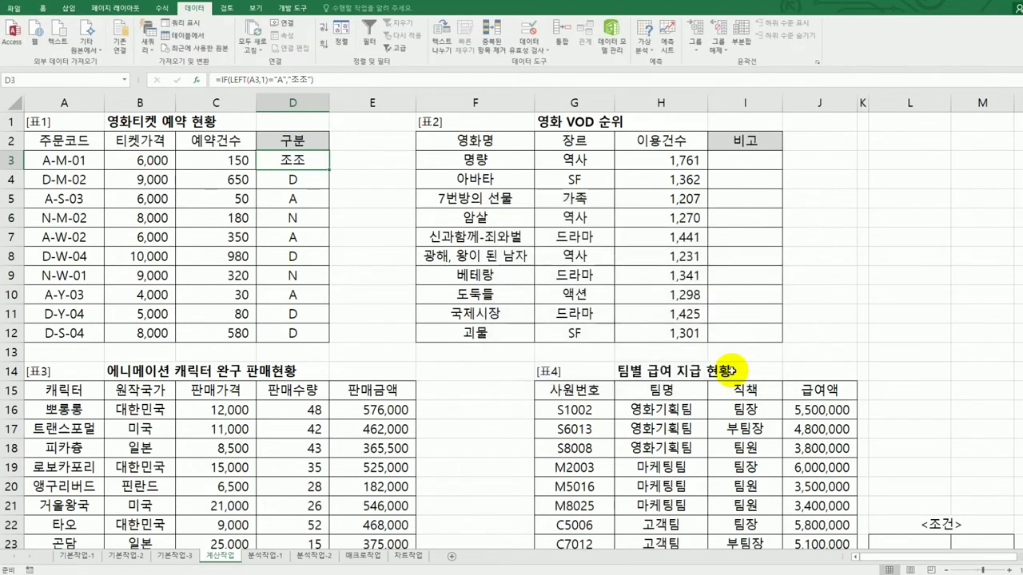
- Copy the IF(LEFT(A3,1)="A","조조" part of the D3 formula and paste it after a comma as the outer IF's false value
double_click(296, 163)
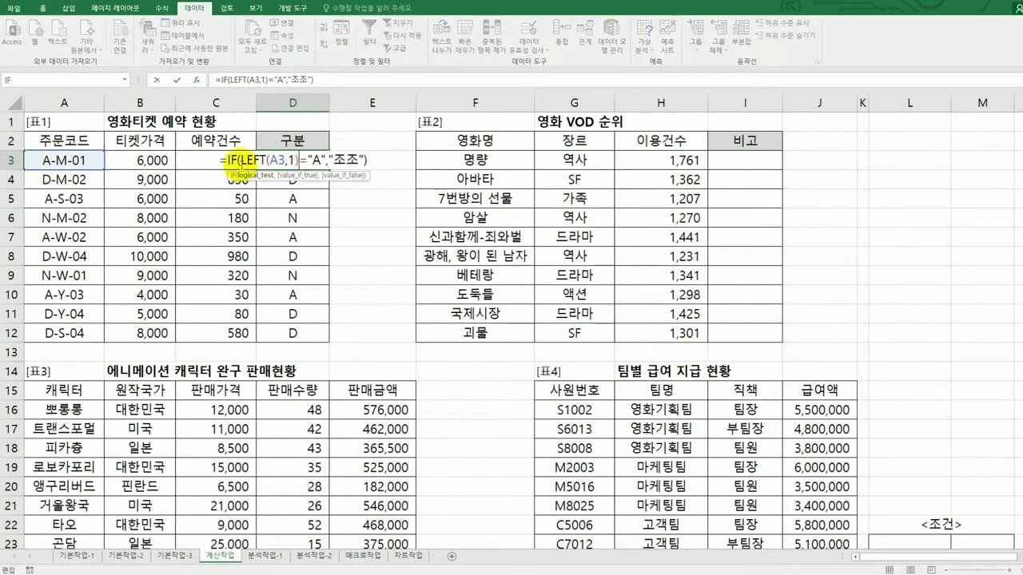
drag(221, 159, 358, 157)
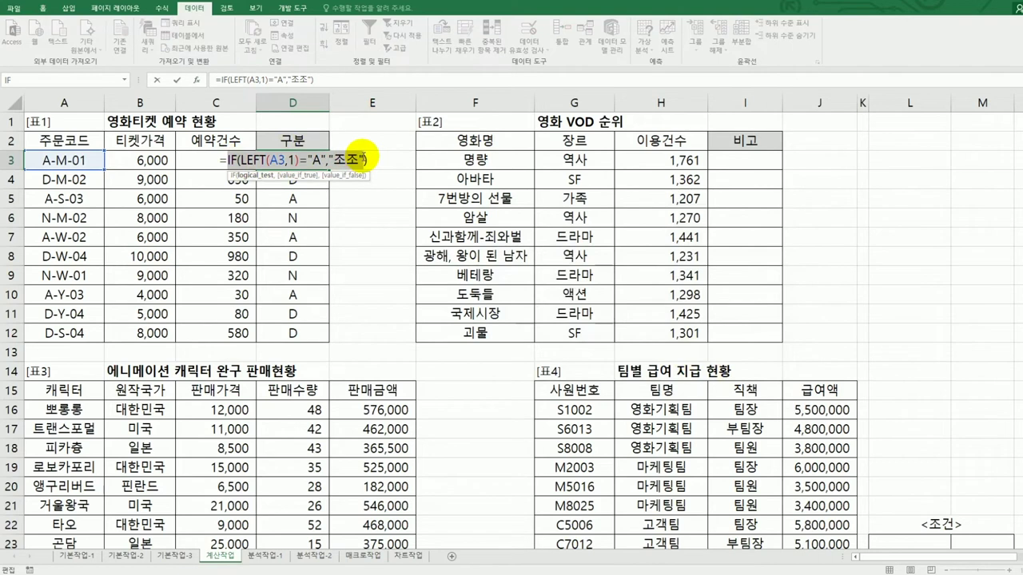
mouse_move(358, 157)
mouse_down()
mouse_move(383, 203)
mouse_move(369, 169)
mouse_up()
key(ctrl+c)
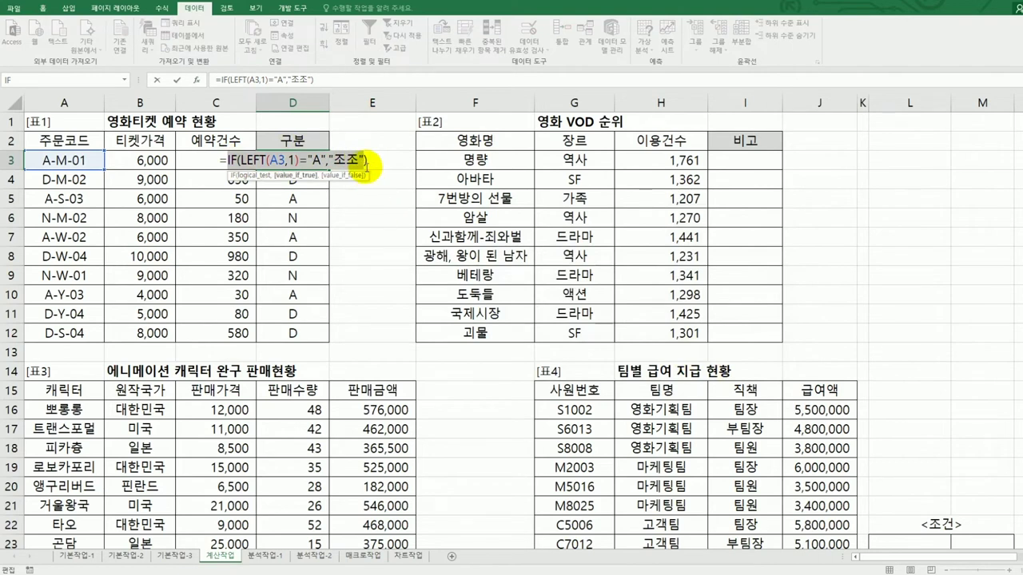
click(369, 163)
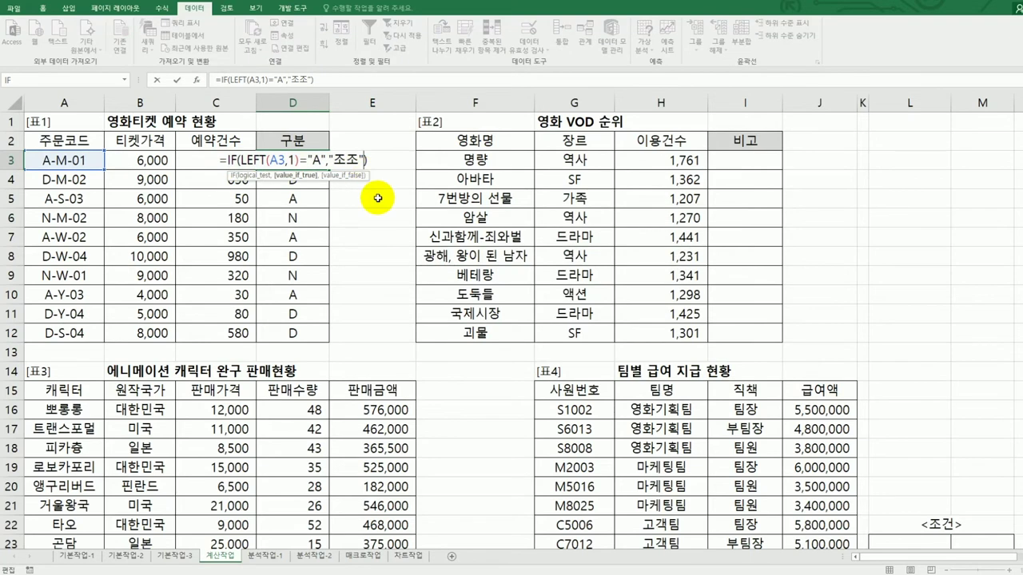
text(,)
key(ctrl+v)
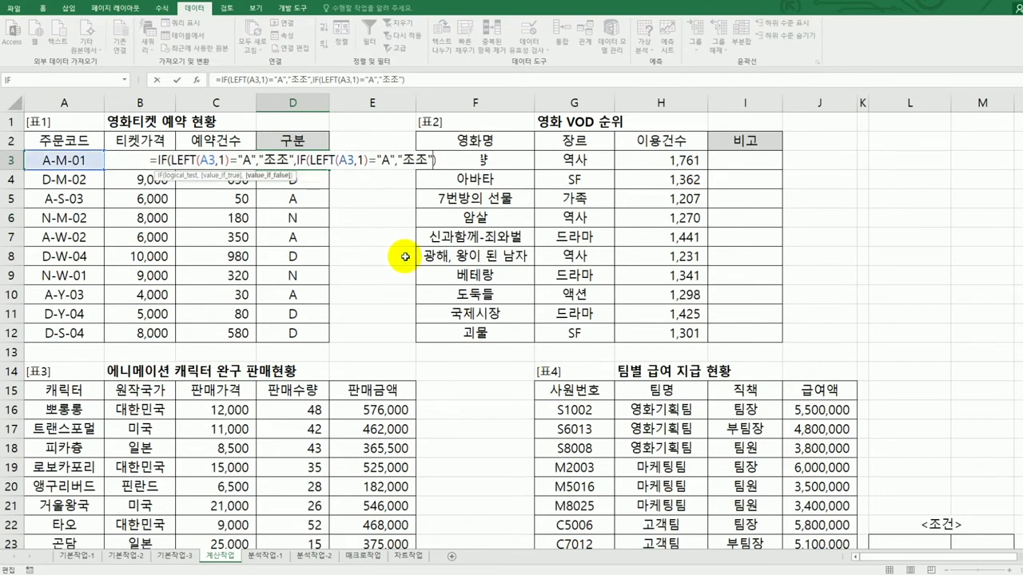
- Change the nested IF in D3 to test for "D" and return "주간"
double_click(383, 160)
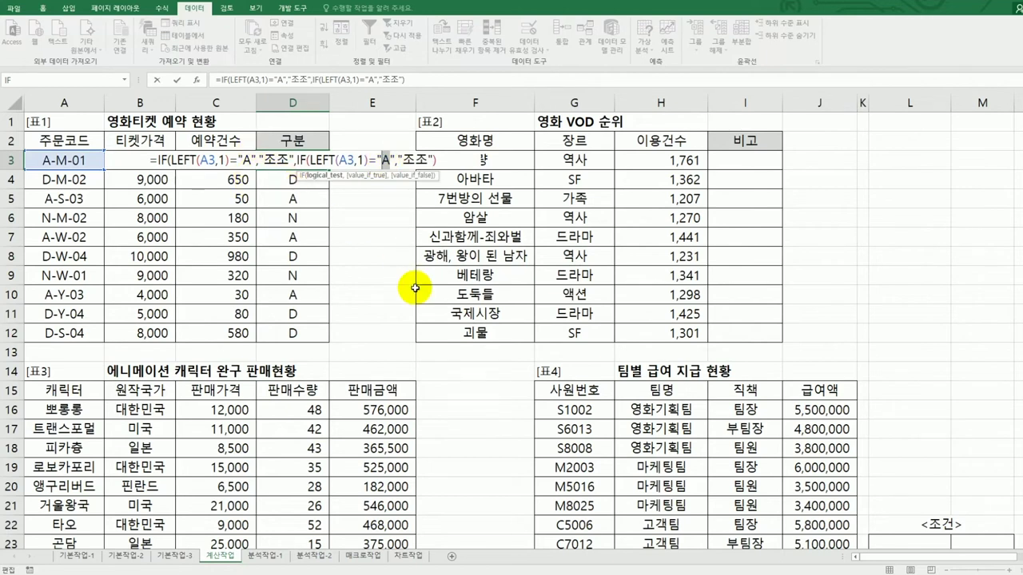
key(BackSpace)
text(D)
key(Right)
key(Right)
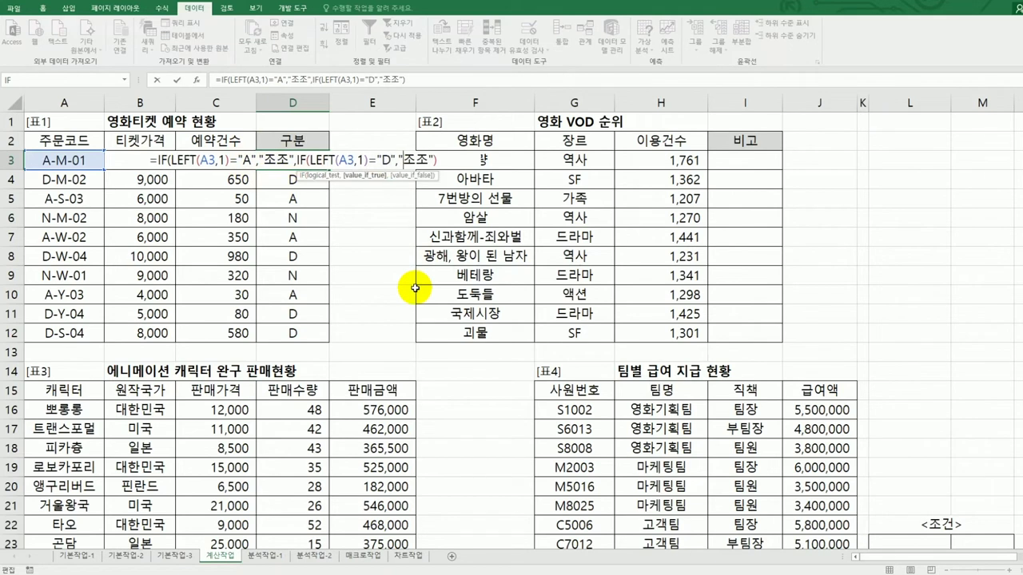
text(주간)
key(Delete)
key(Delete)
text(,)
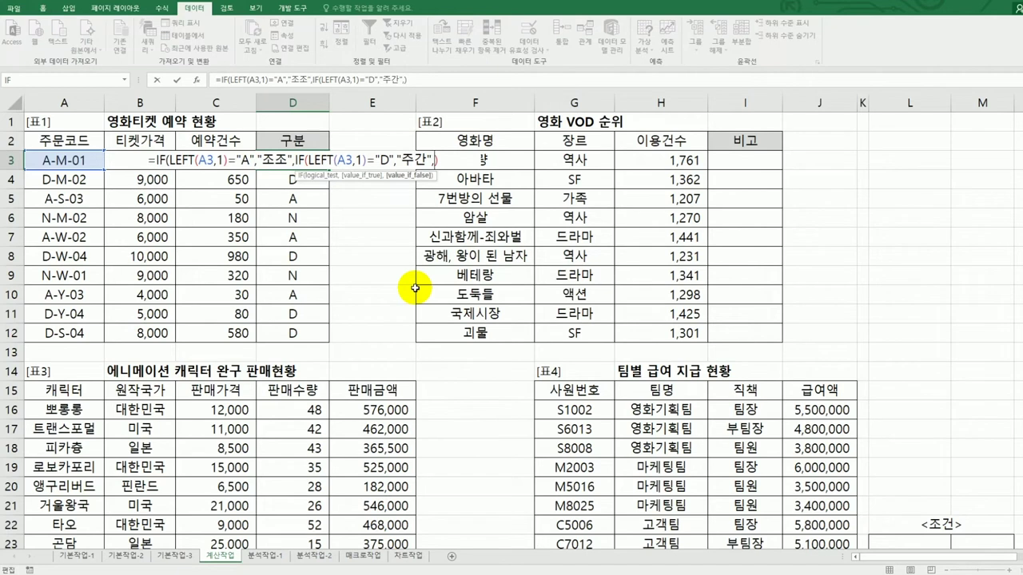
- Add "심야" as the nested IF's false value, close both parentheses and enter the D3 formula
text(")
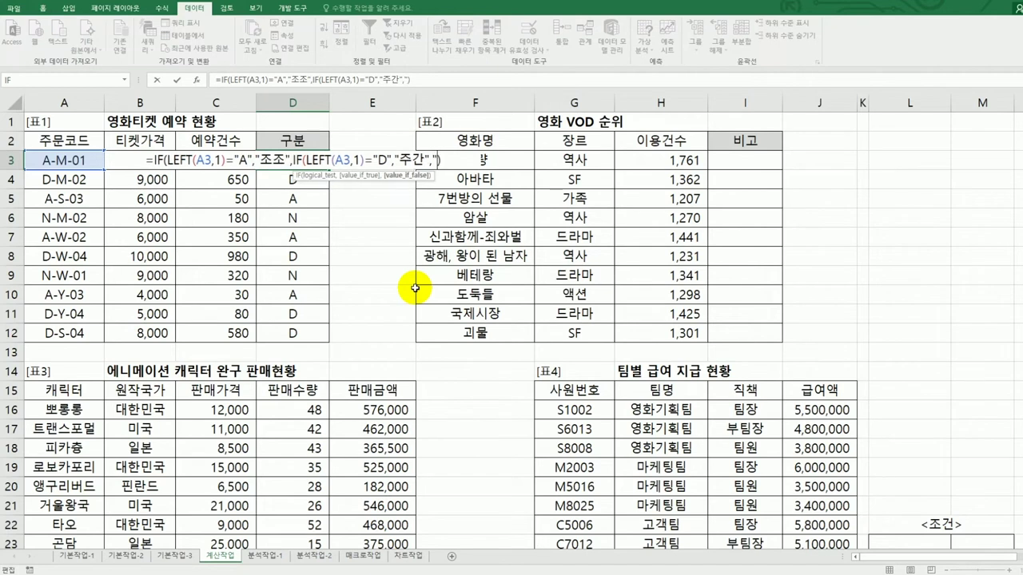
text(심야")
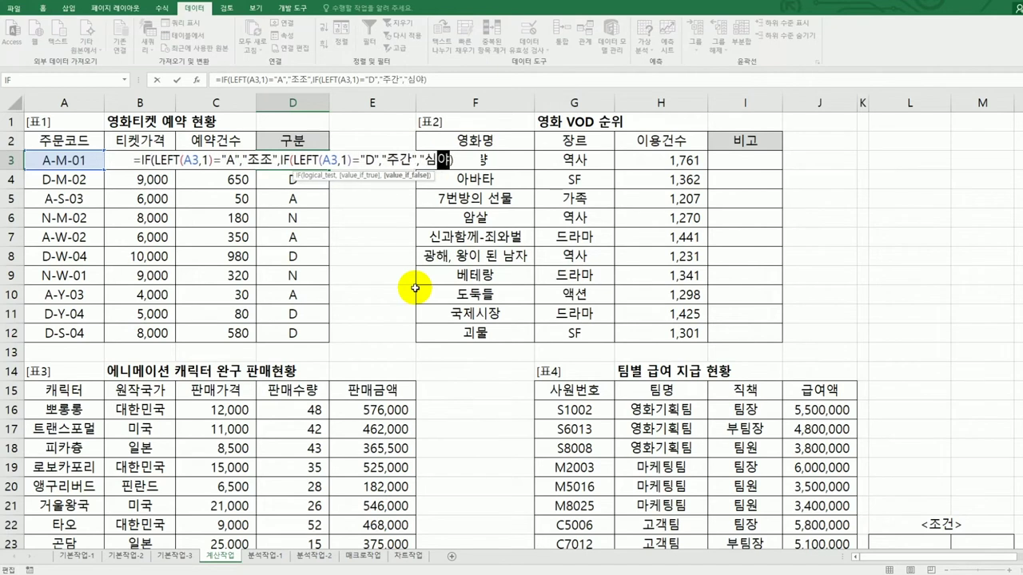
text())
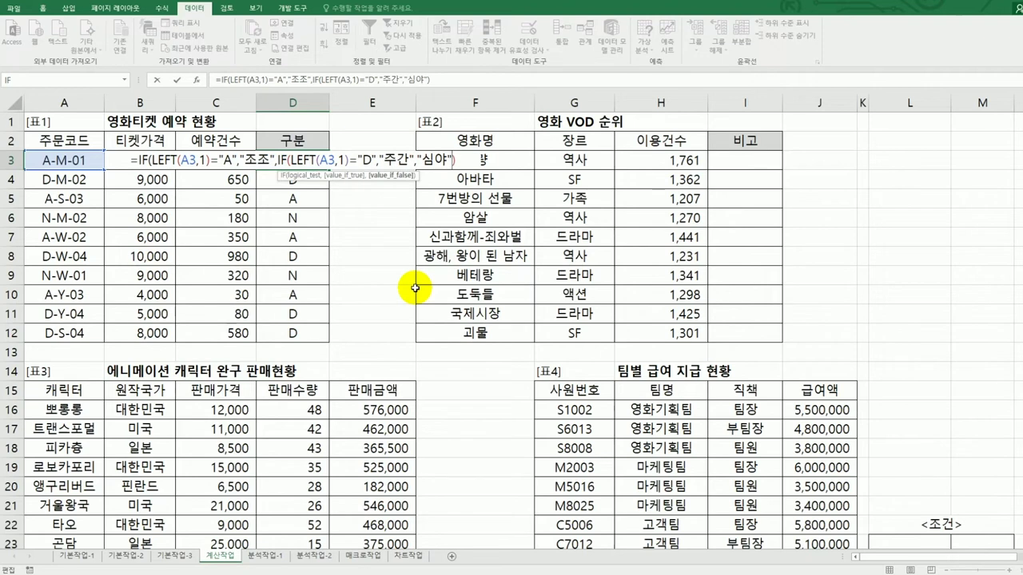
text())
key(Left)
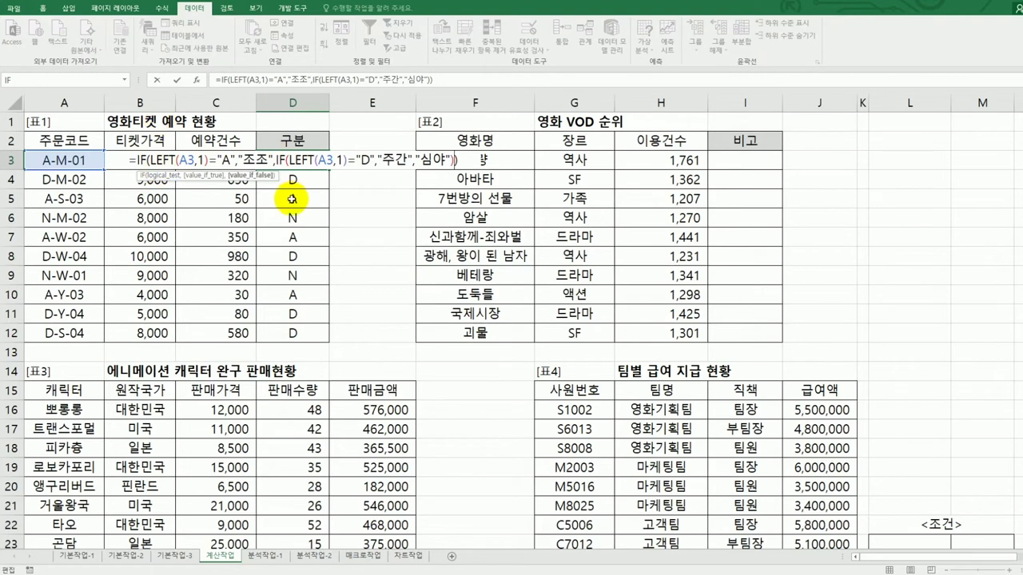
key(ctrl+Return)
- Fill the nested IF formula from D3 down to D12
drag(331, 168, 309, 173)
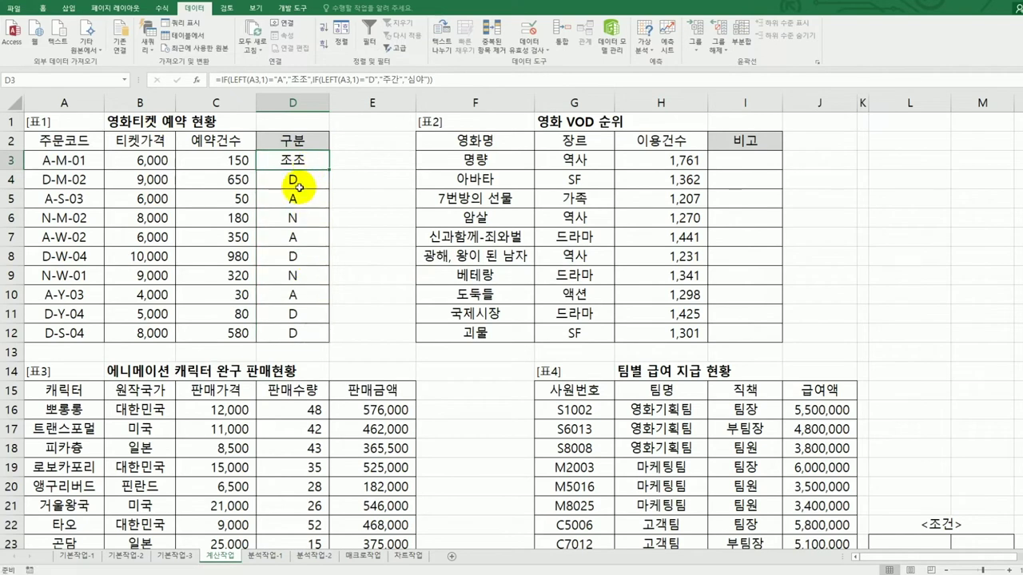
click(292, 201)
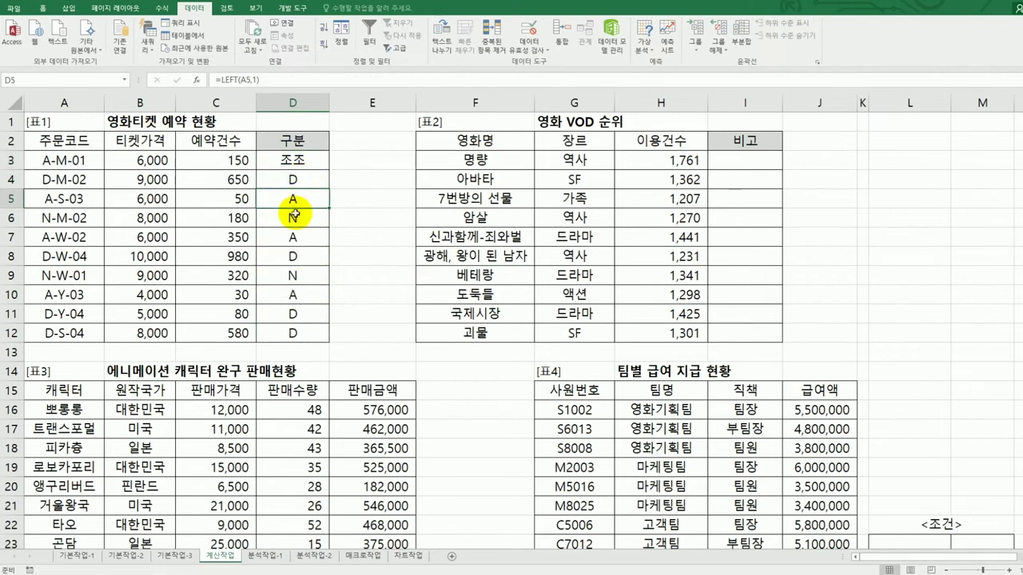
click(299, 179)
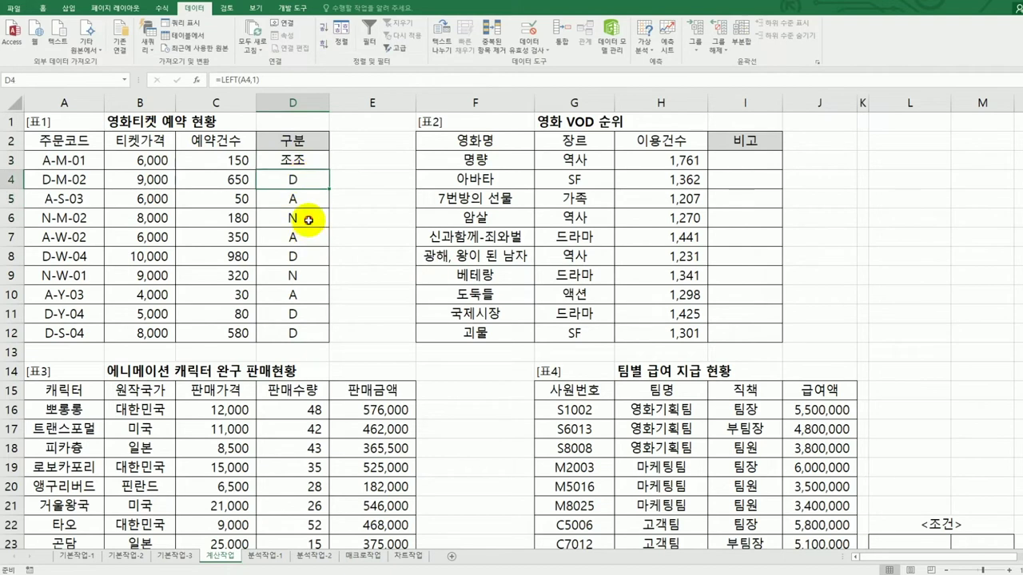
click(308, 219)
click(304, 163)
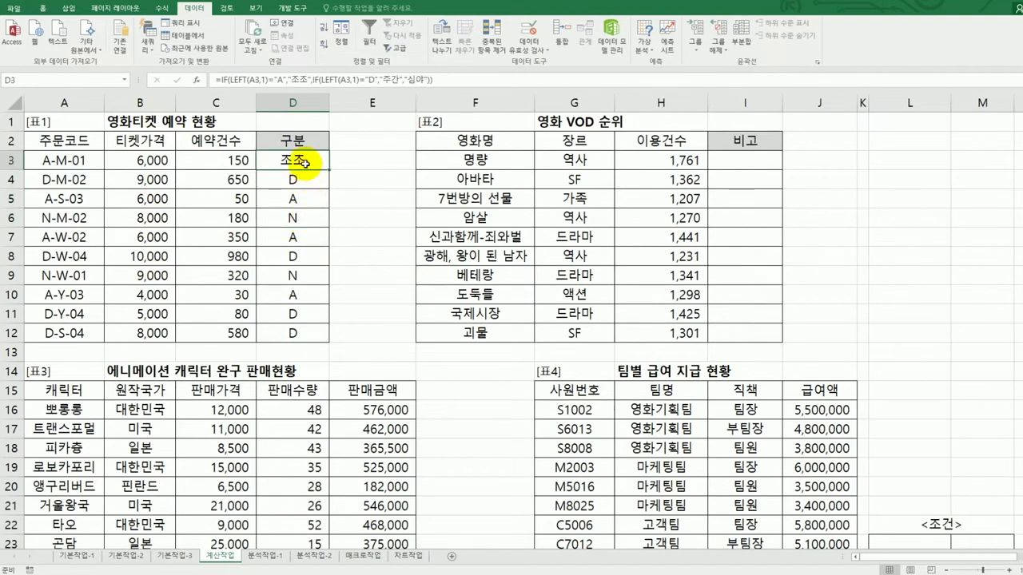
drag(329, 170, 318, 349)
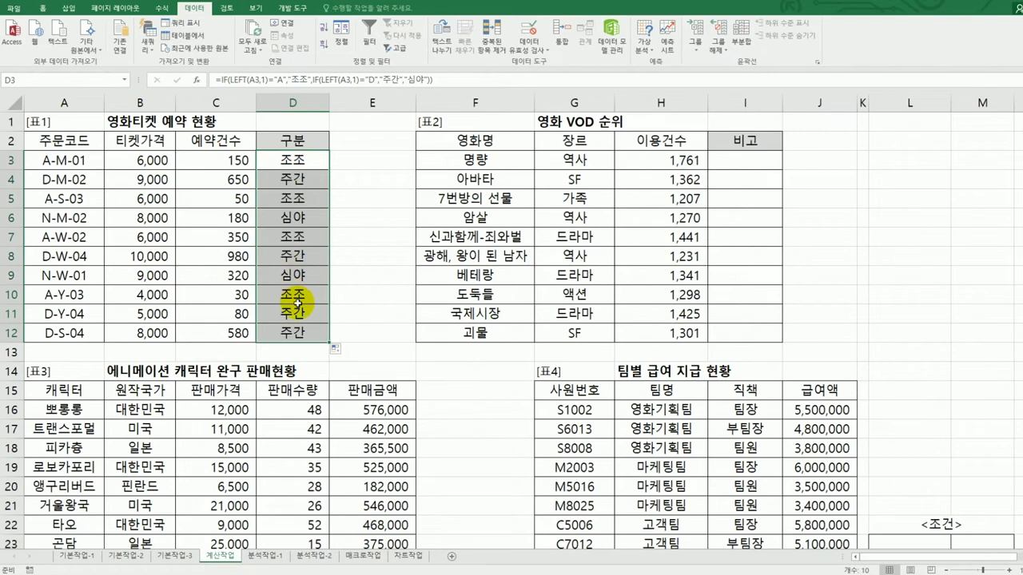
- Insert a third nested IF before "심야" in the D3 formula, testing LEFT(A3,1)="N"
click(307, 164)
double_click(307, 164)
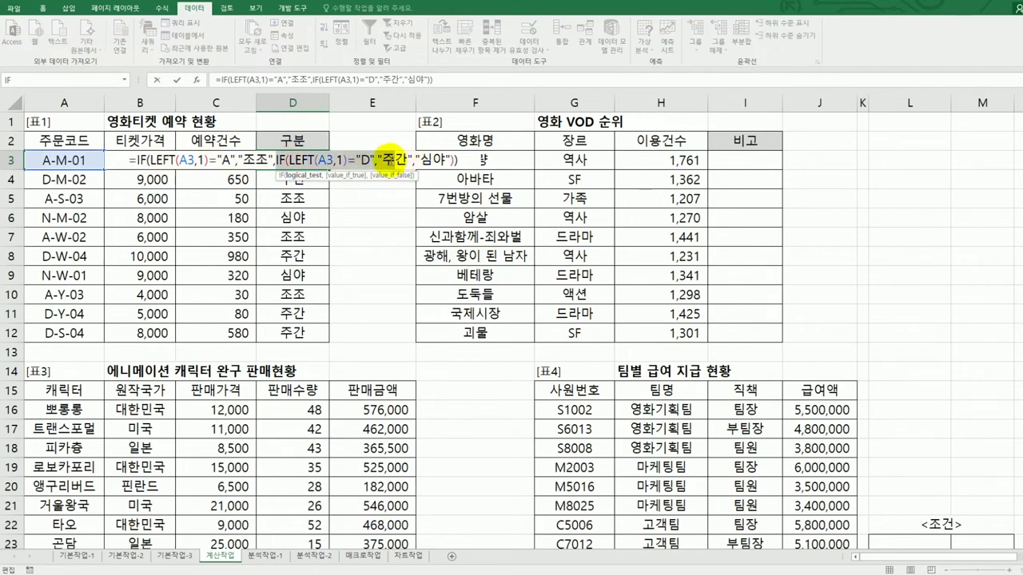
click(374, 158)
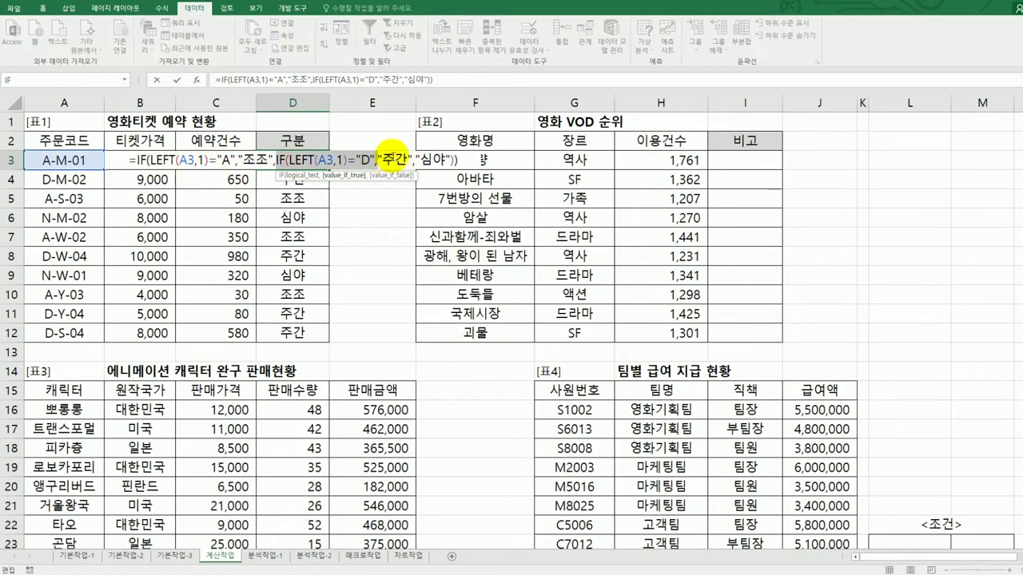
click(415, 160)
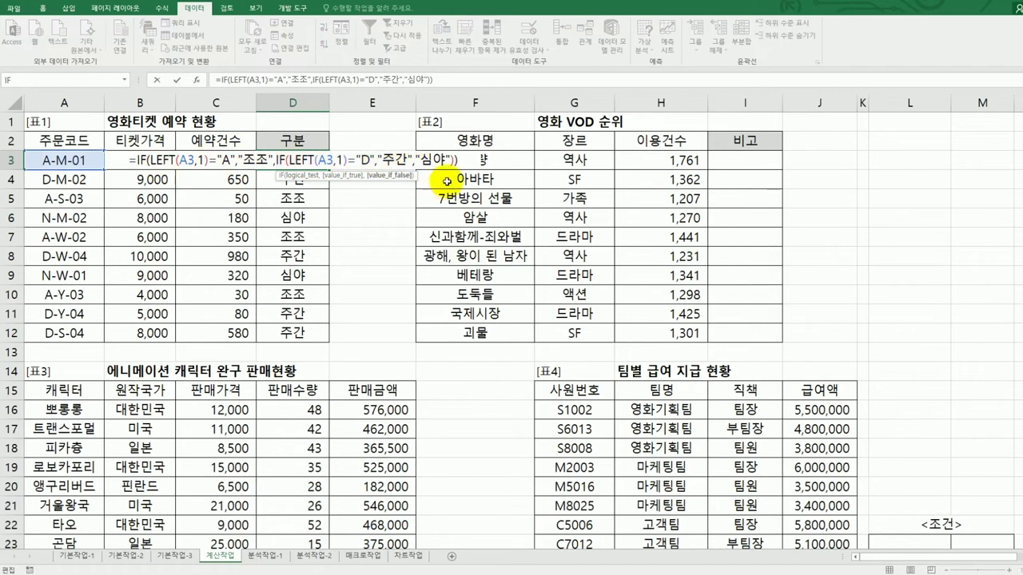
text(IF(LEFT(A3,1)="D",)
double_click(452, 160)
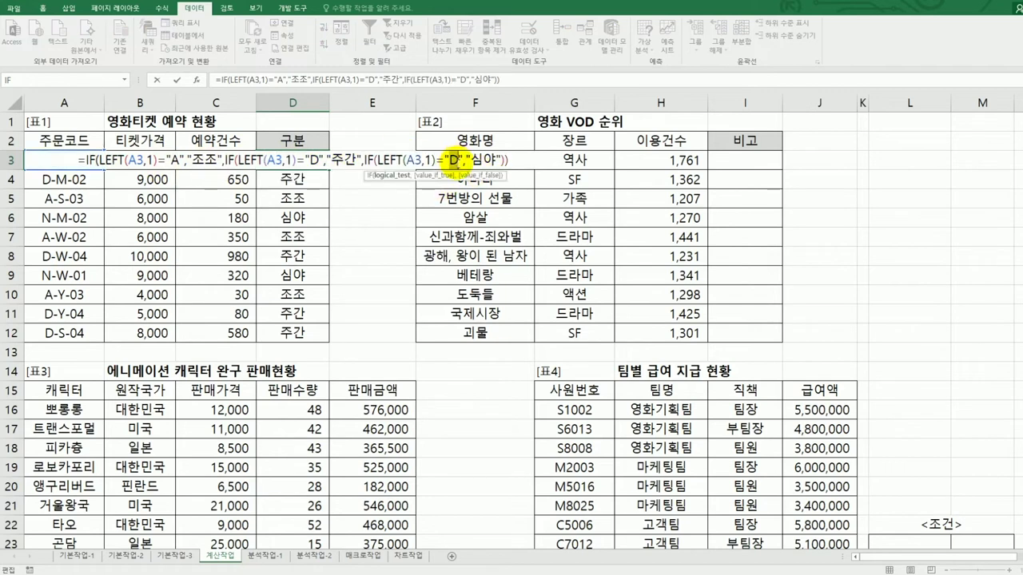
text(N)
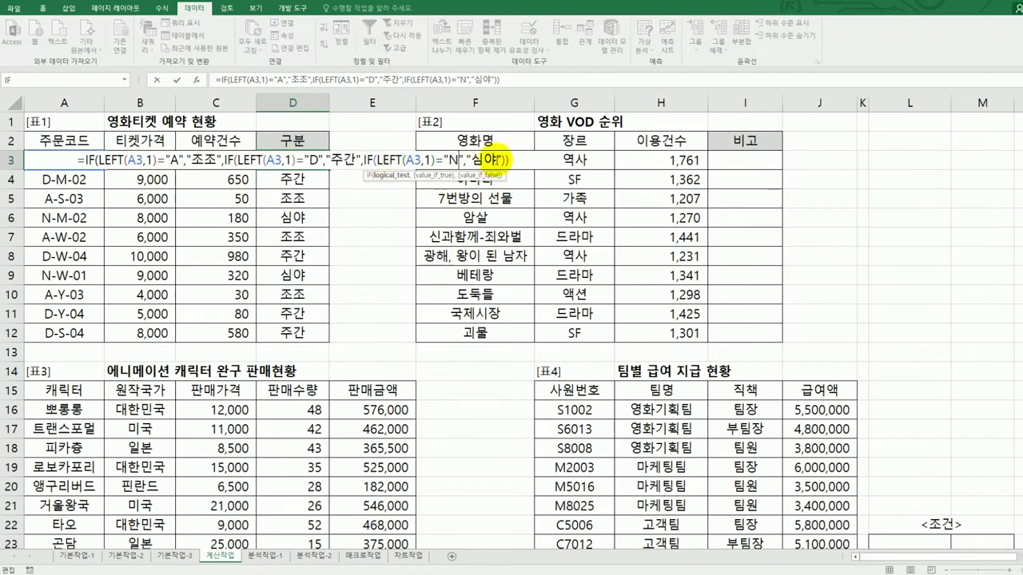
- Add an empty string as the third IF's false value in D3 and accept the proposed parenthesis correction
click(489, 164)
text(,"")
key(Return)
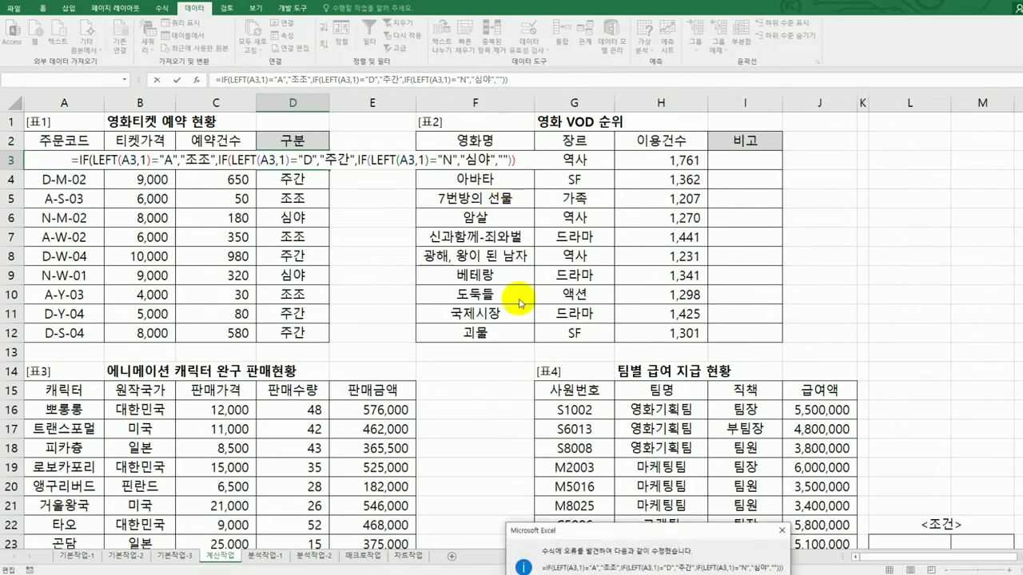
drag(617, 532, 589, 314)
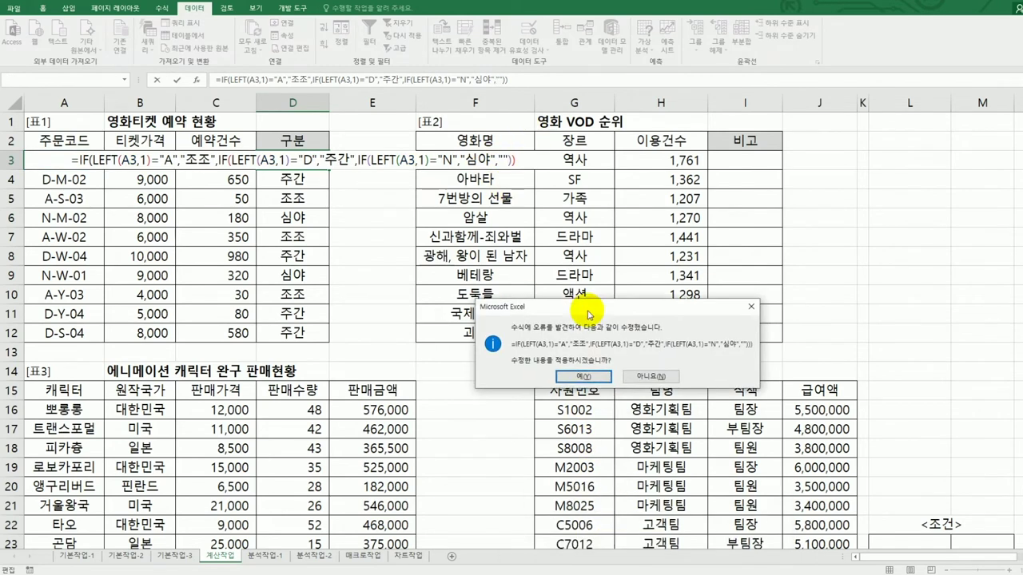
click(593, 386)
- Fill the three-level IF formula from D3 down to D12 and select the first 비고 cell, I3
click(313, 159)
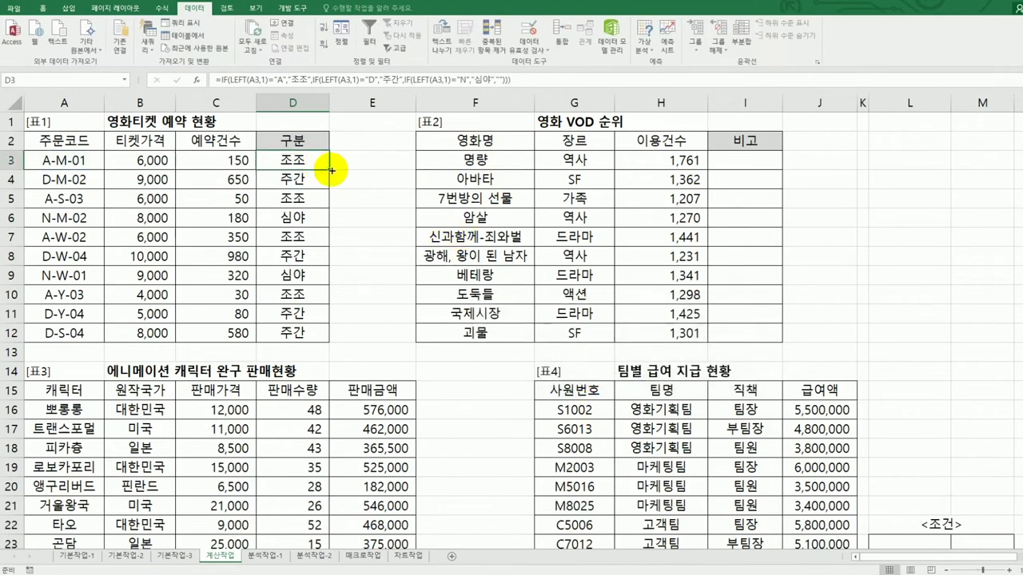
drag(331, 170, 318, 342)
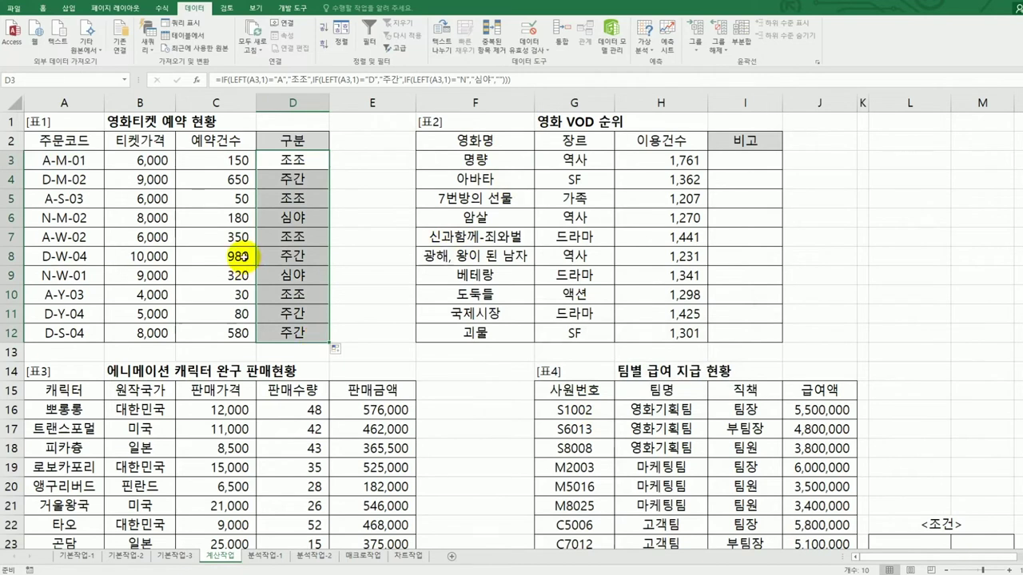
click(732, 166)
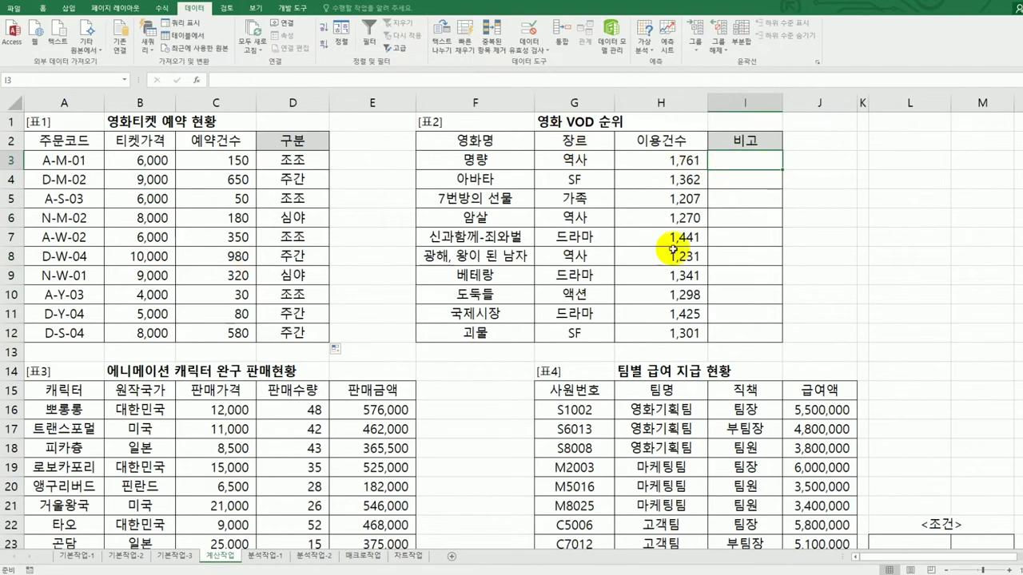
- Enter =RANK.EQ(H3,$H$3:$H$12) in I3 and fill the formula down to I12
text(=r)
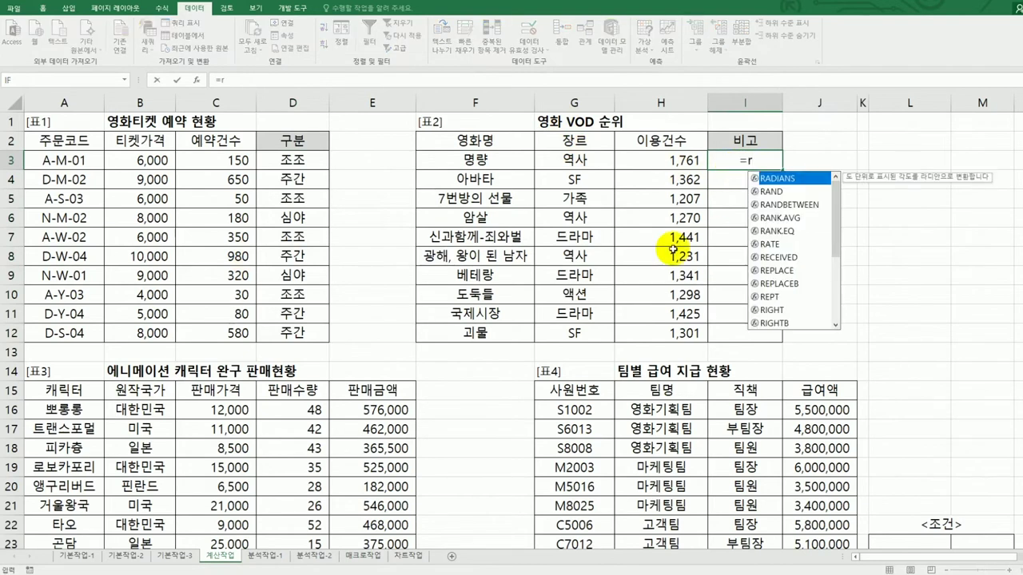
click(775, 232)
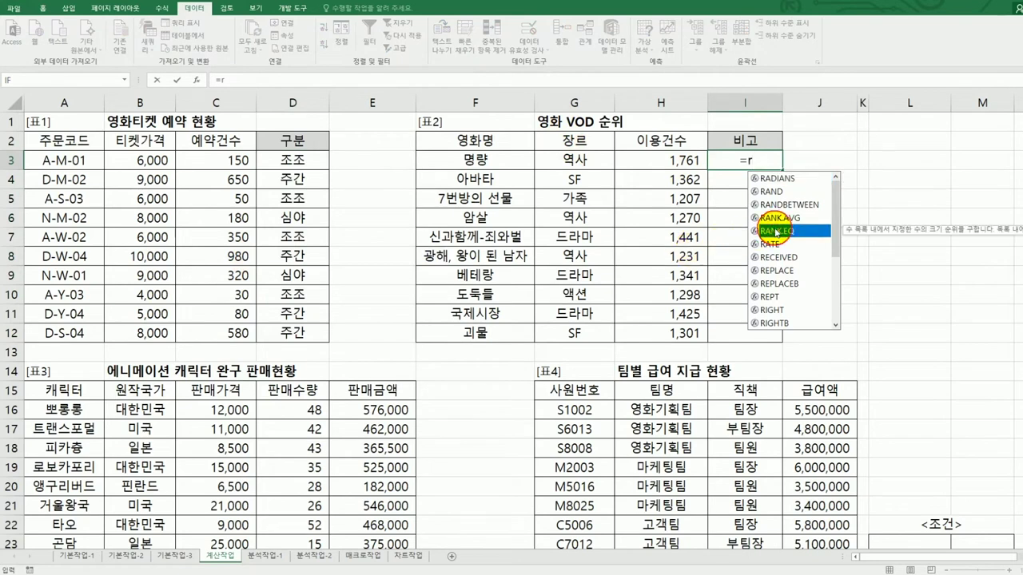
double_click(775, 232)
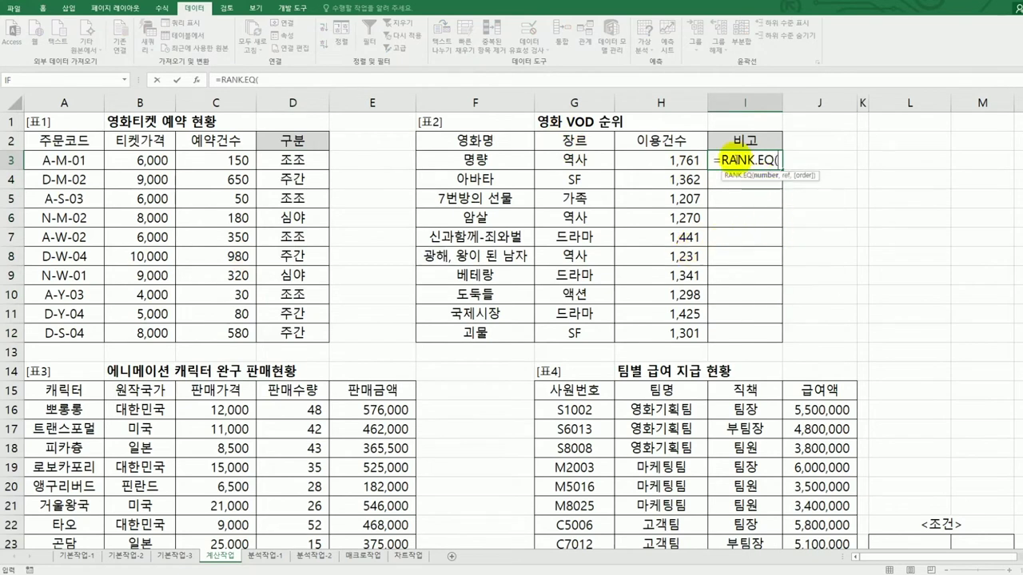
click(692, 158)
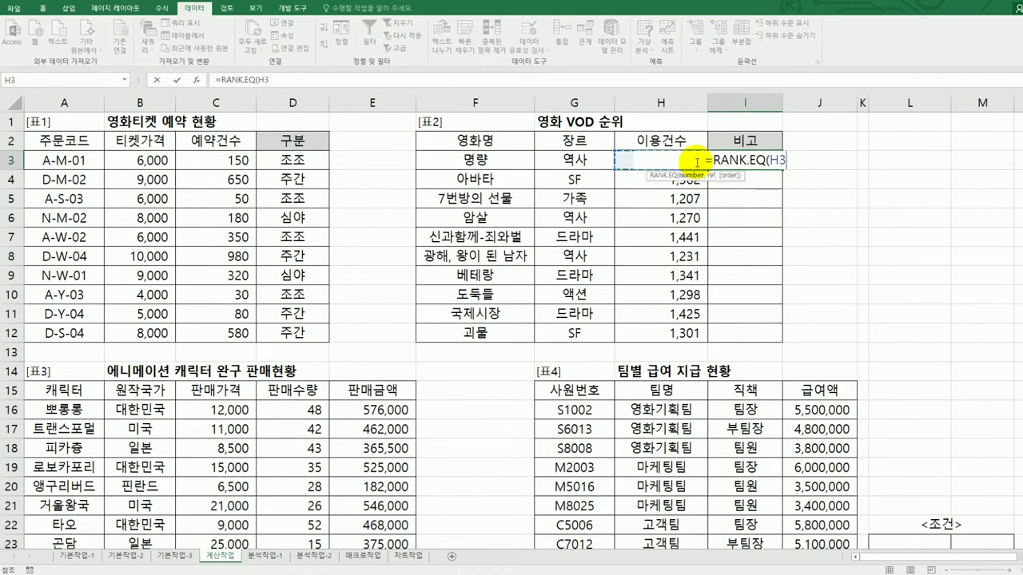
text(,)
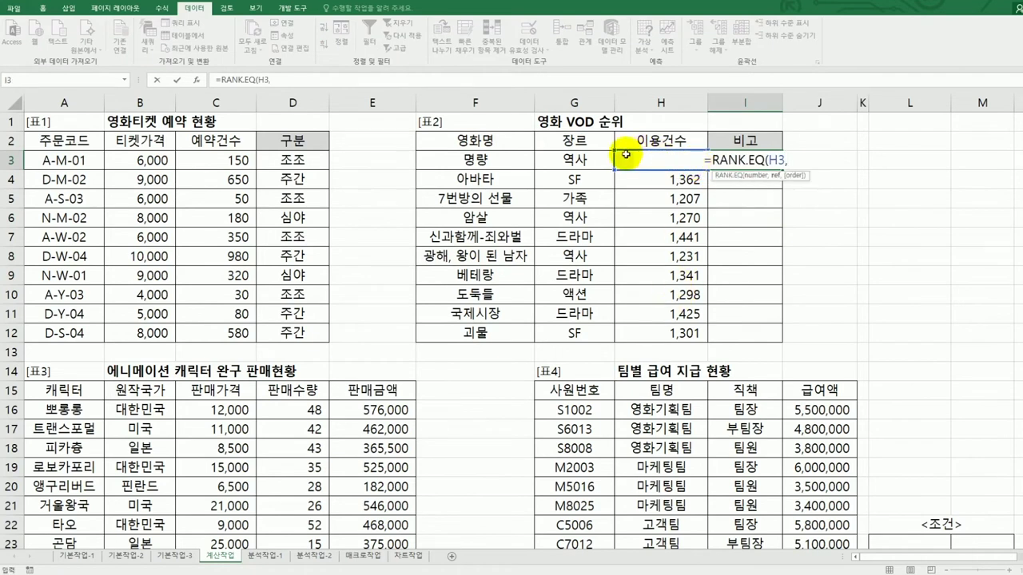
drag(628, 158, 635, 338)
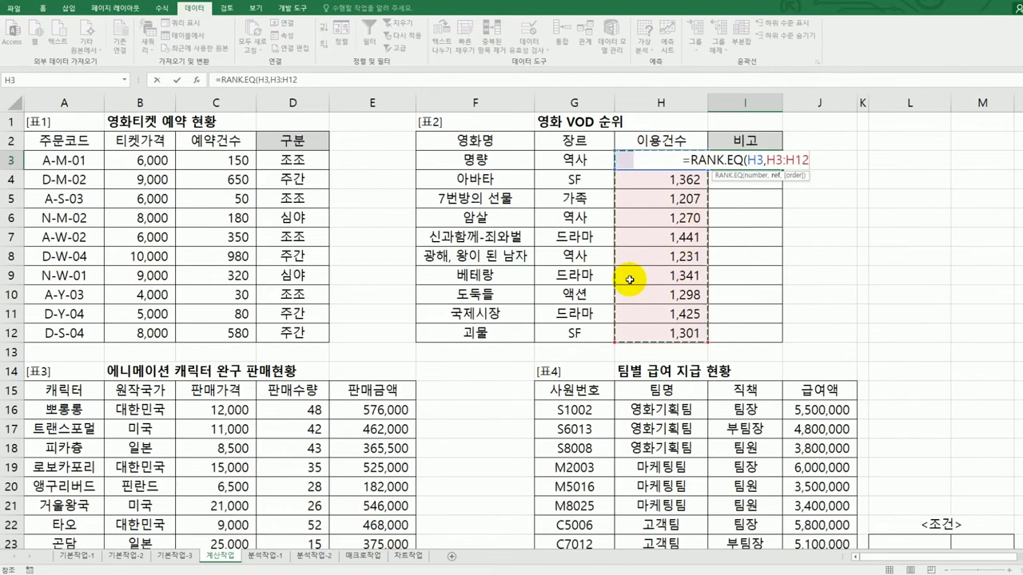
key(F4)
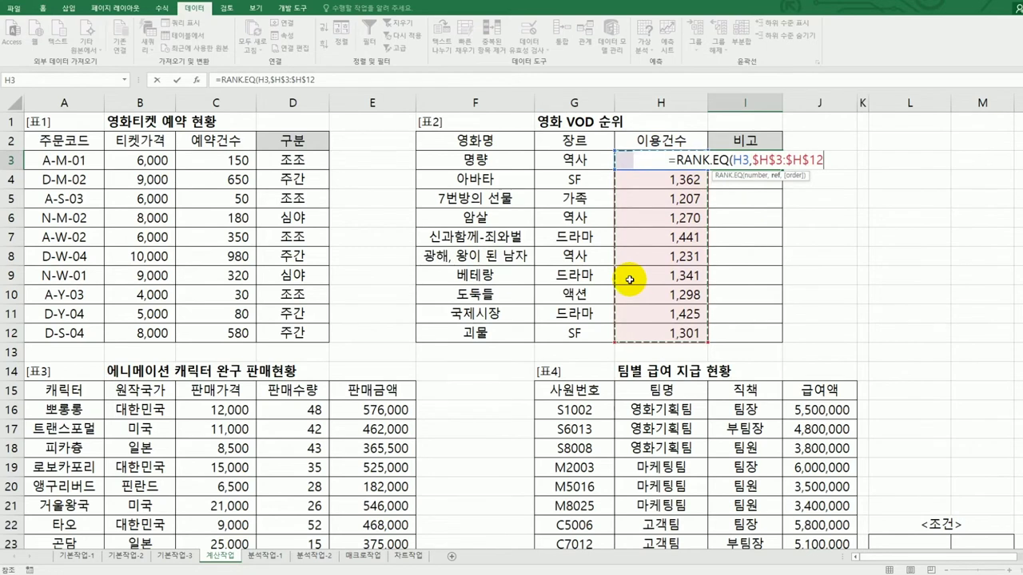
text())
key(Return)
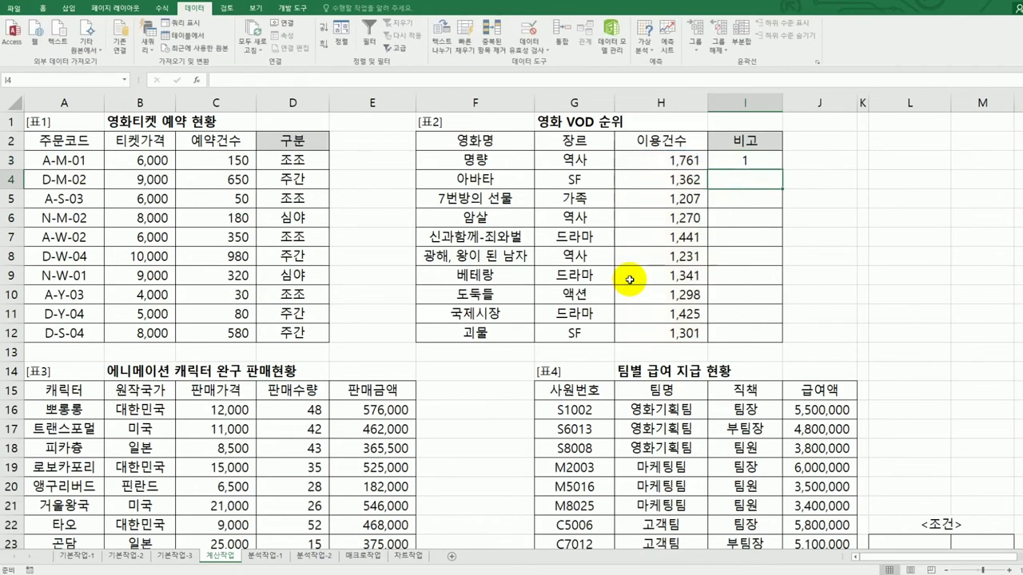
click(773, 162)
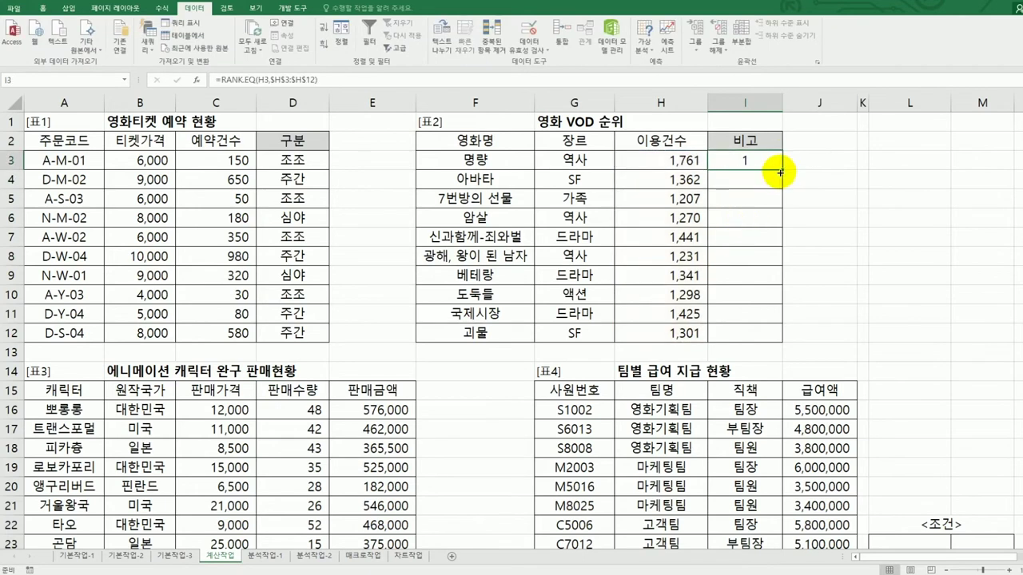
drag(782, 172, 766, 339)
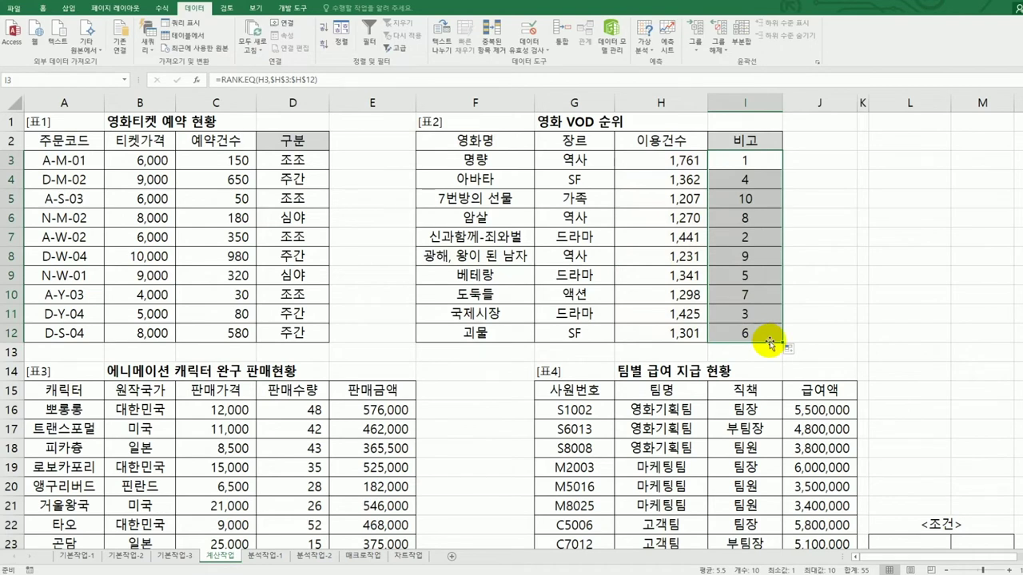
- Wrap the RANK.EQ formula in I3 in an IF function that tests whether the rank is <=3
click(751, 162)
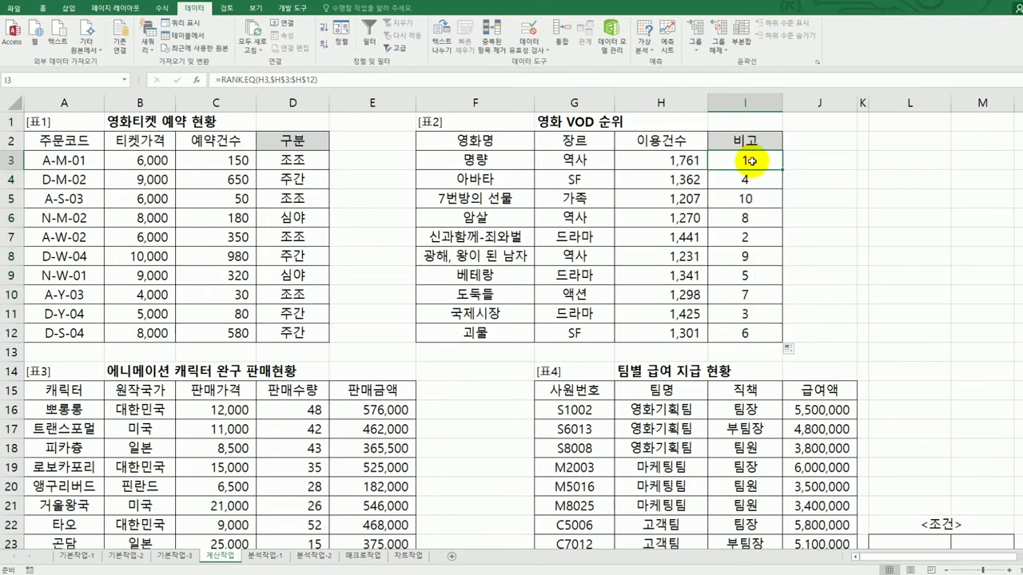
click(221, 80)
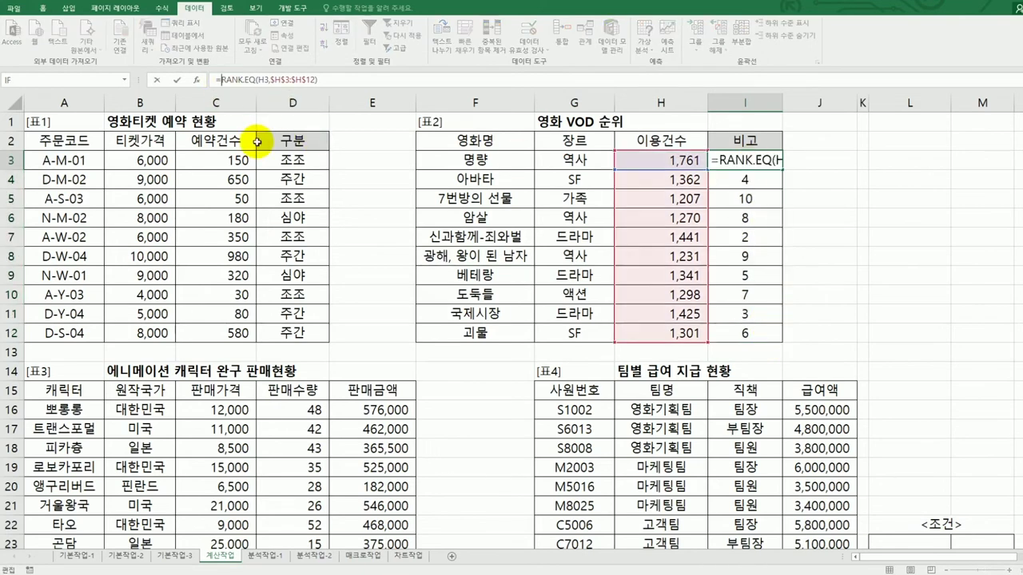
text(i)
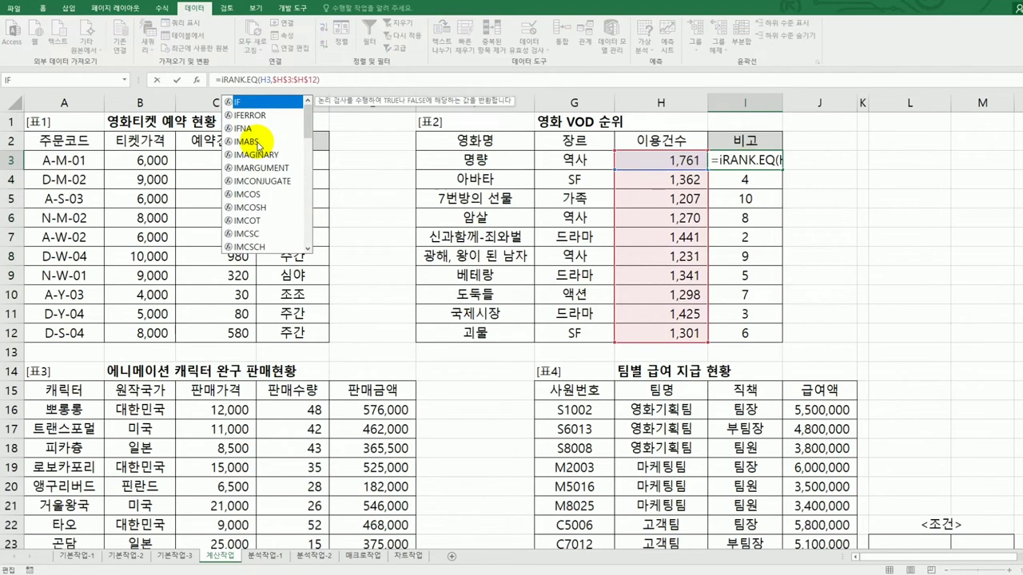
double_click(256, 101)
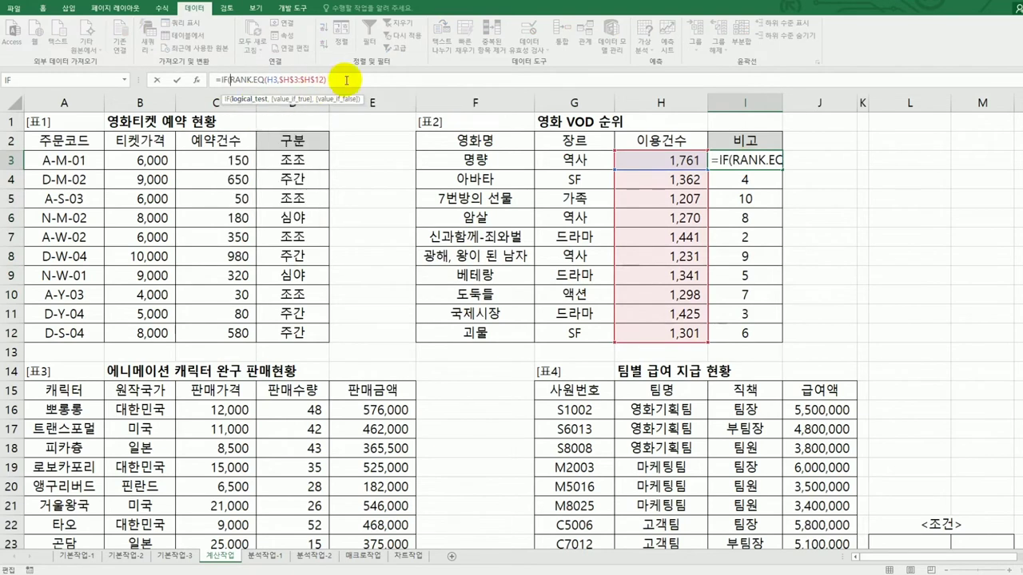
text(<=3,)
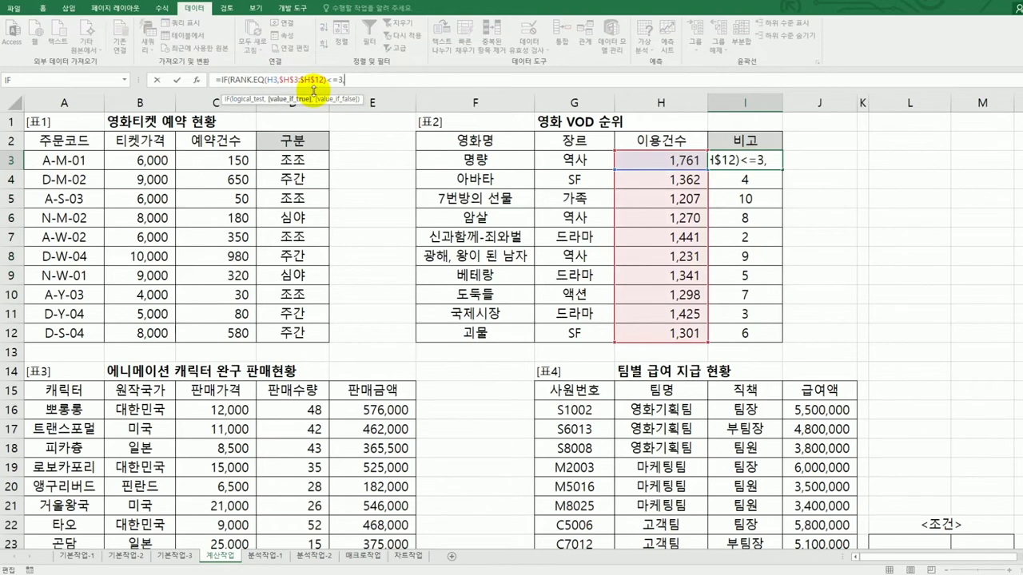
- Set the IF in I3 to return "인기" when true and an empty string when false, and fill it down to I12
click(196, 80)
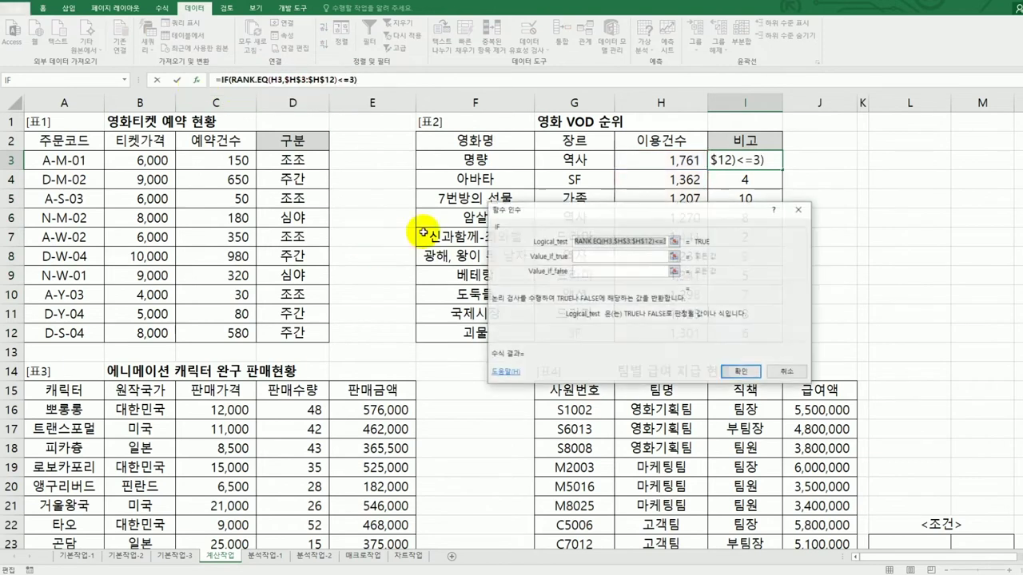
key(Tab)
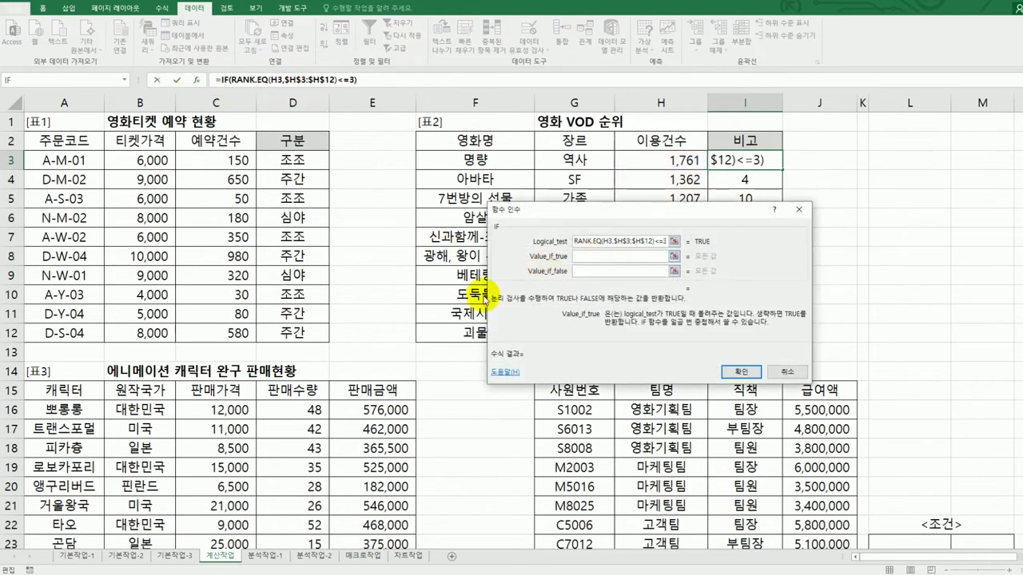
text(인기)
key(Tab)
text("")
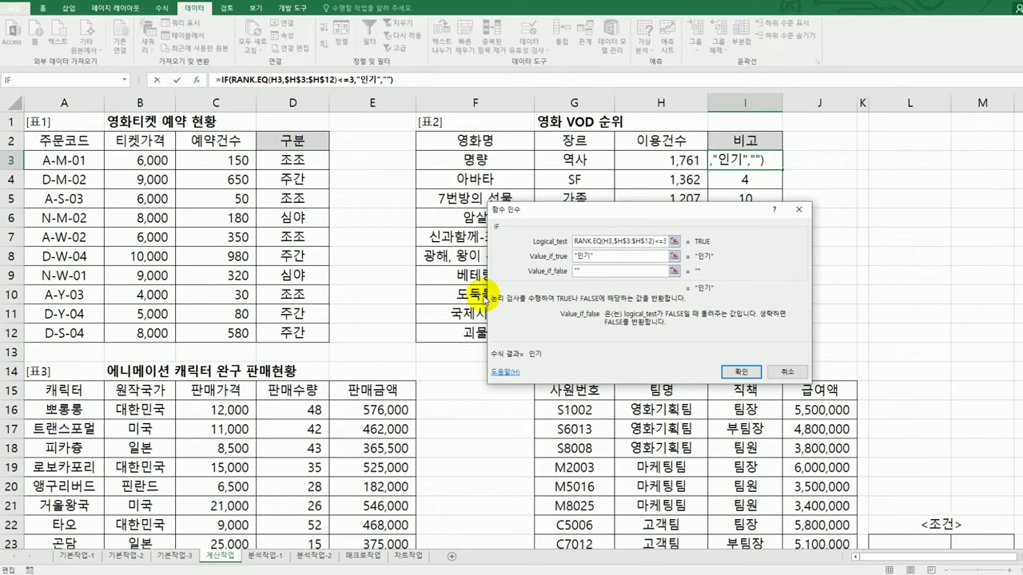
click(754, 374)
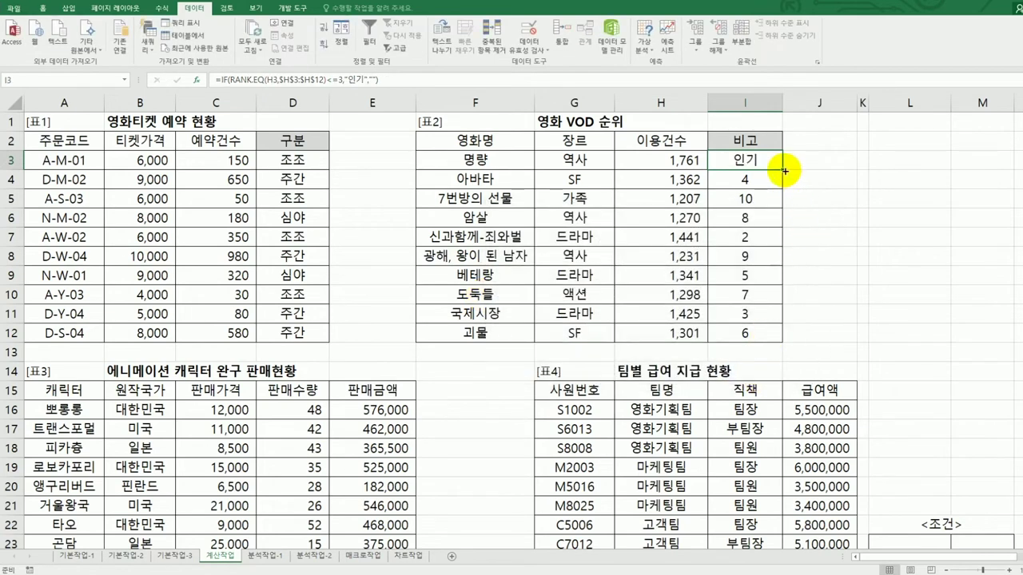
drag(784, 229, 711, 338)
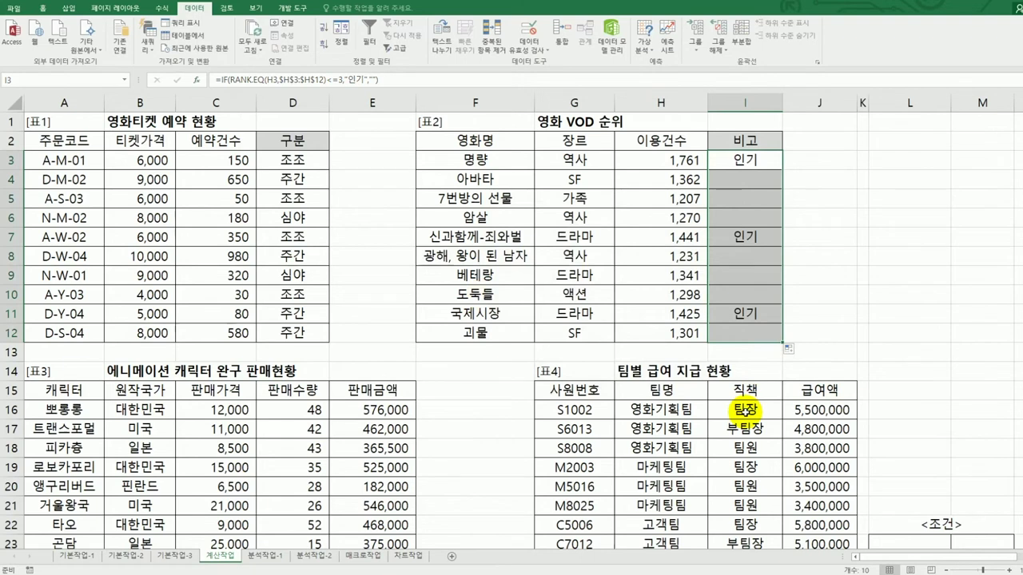
- Start a COUNTIFS formula in E25, the 조건에 맞는 개수 cell of 표3
scroll(331, 354, down, 3)
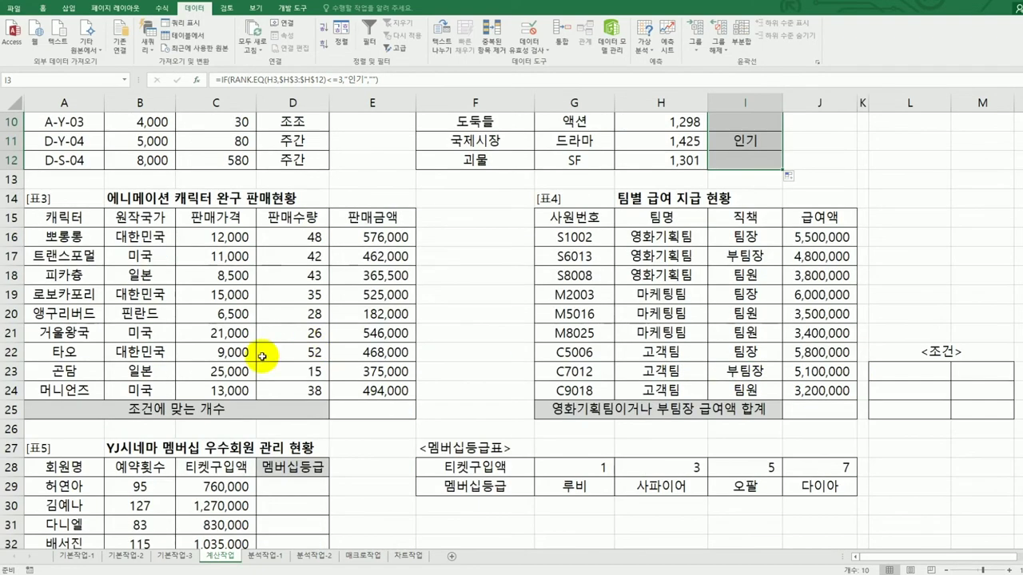
click(381, 414)
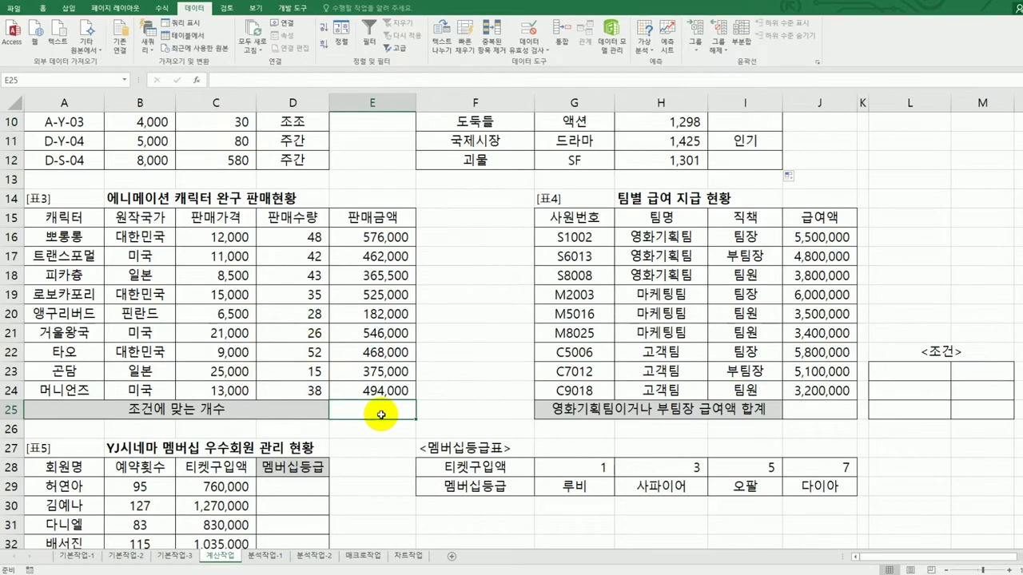
click(148, 239)
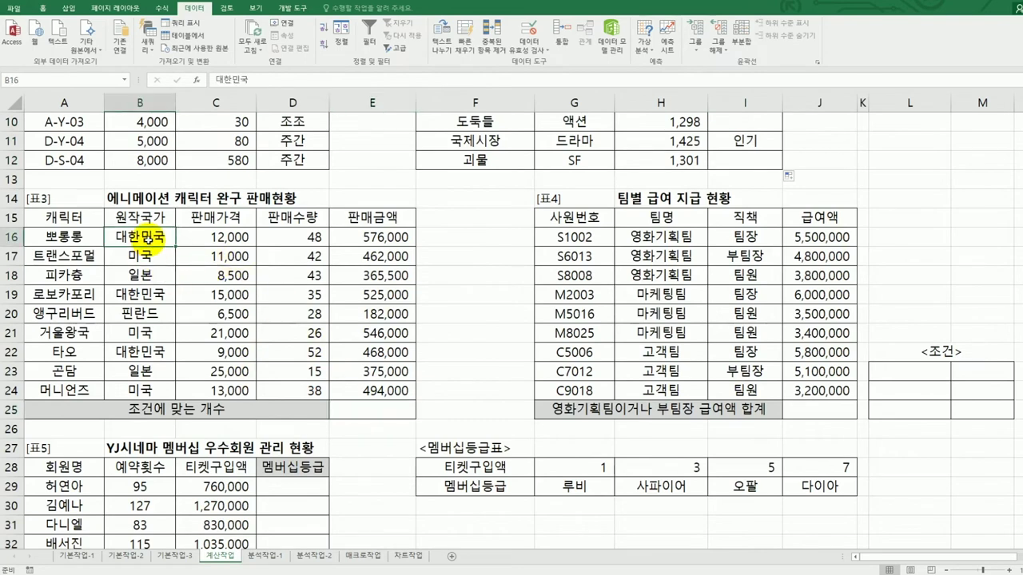
click(372, 236)
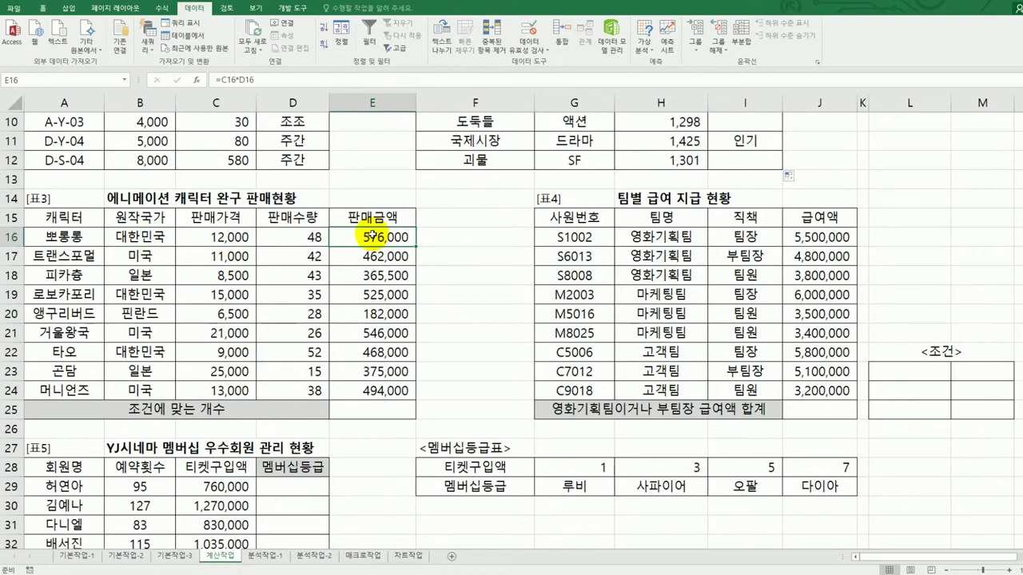
click(382, 414)
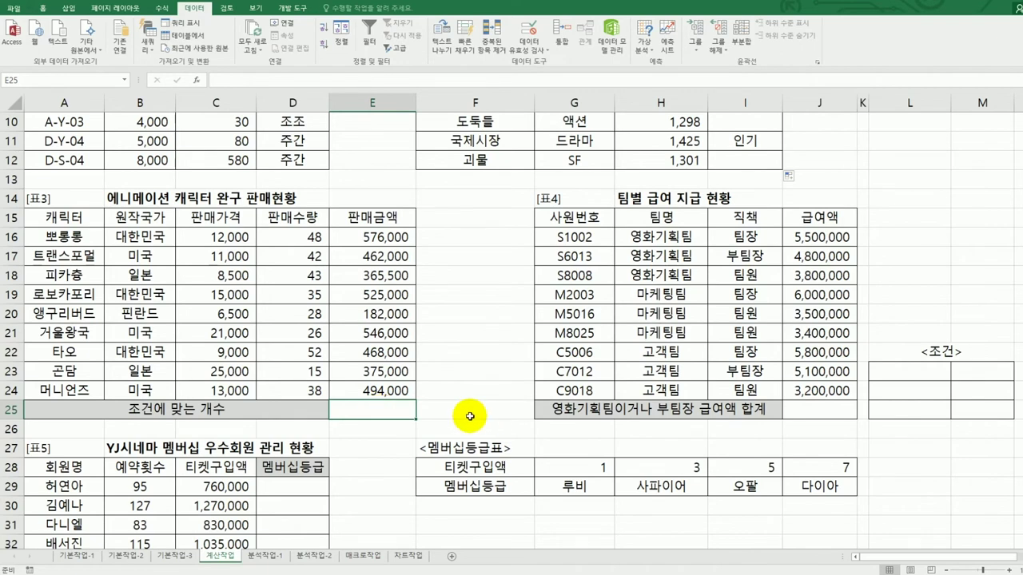
text(=채)
key(BackSpace)
key(BackSpace)
key(Hangul)
text(co)
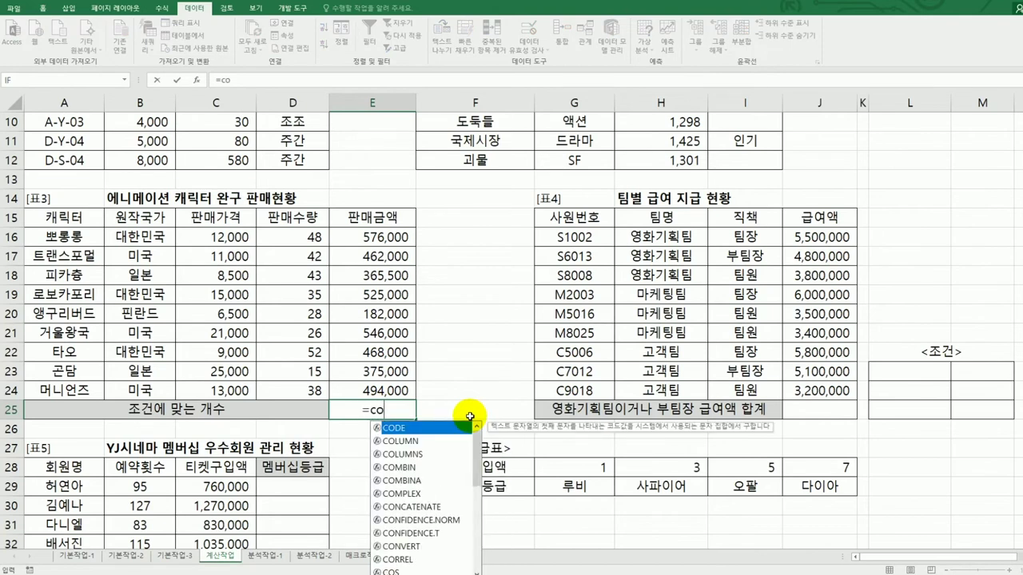
text(u)
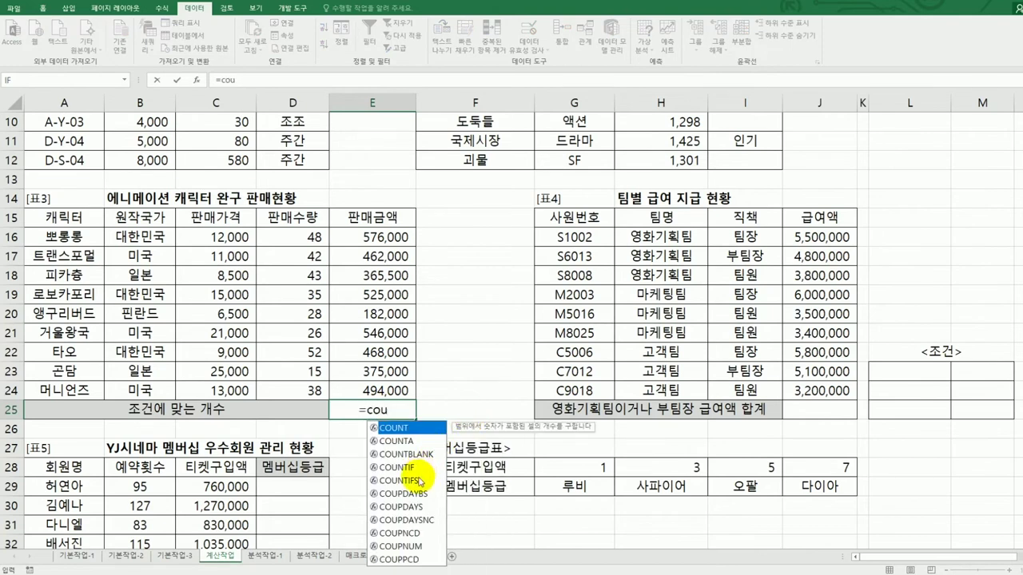
double_click(417, 480)
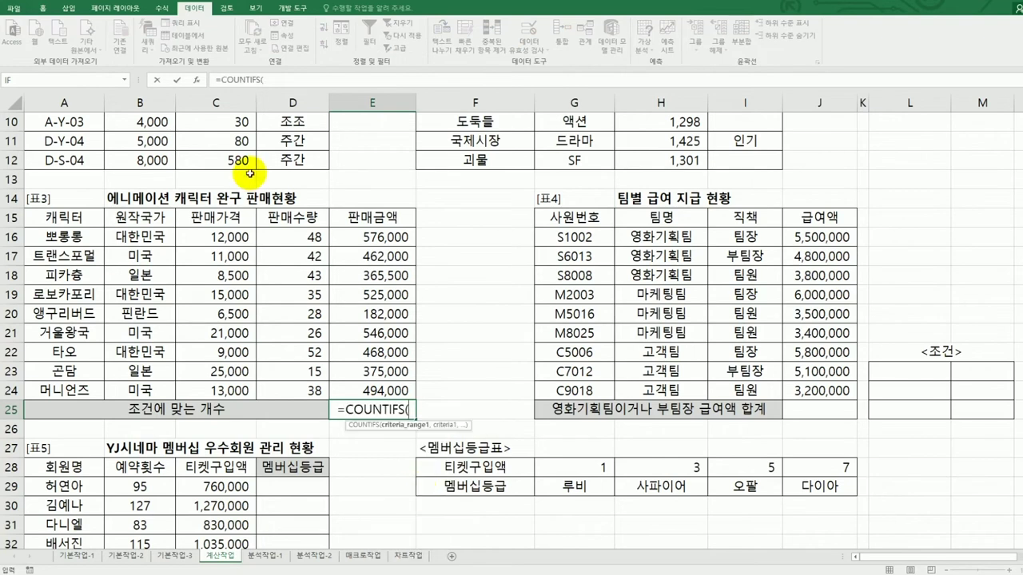
- Set the first COUNTIFS condition in the function arguments to range B16:B24 with the criterion "대한민국"
click(194, 80)
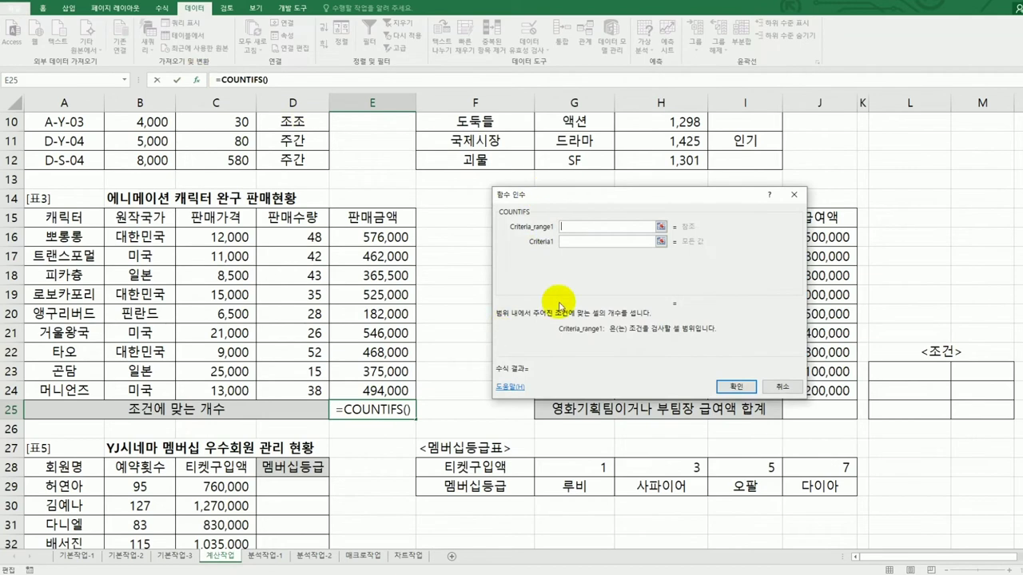
drag(156, 236, 153, 387)
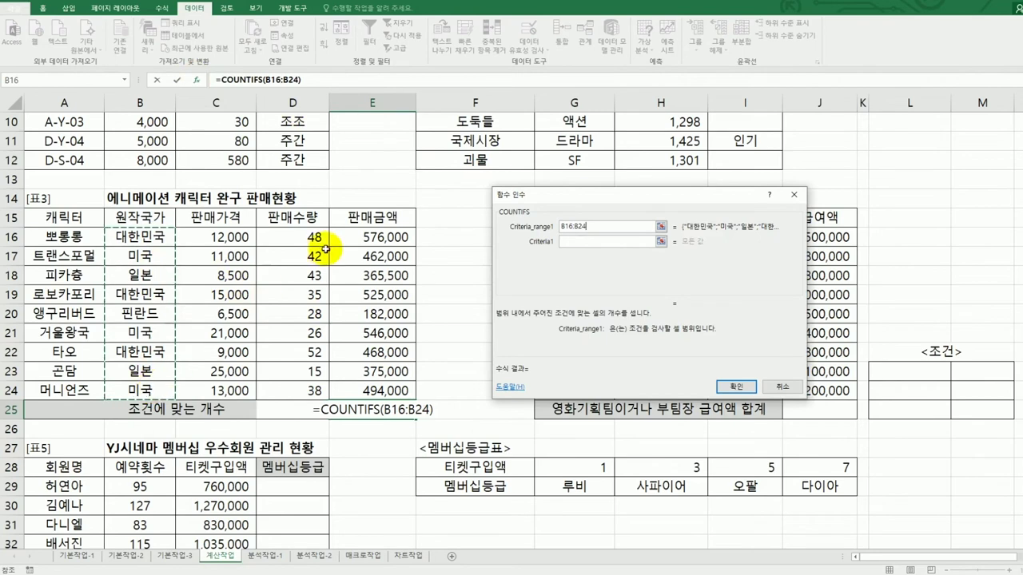
click(591, 246)
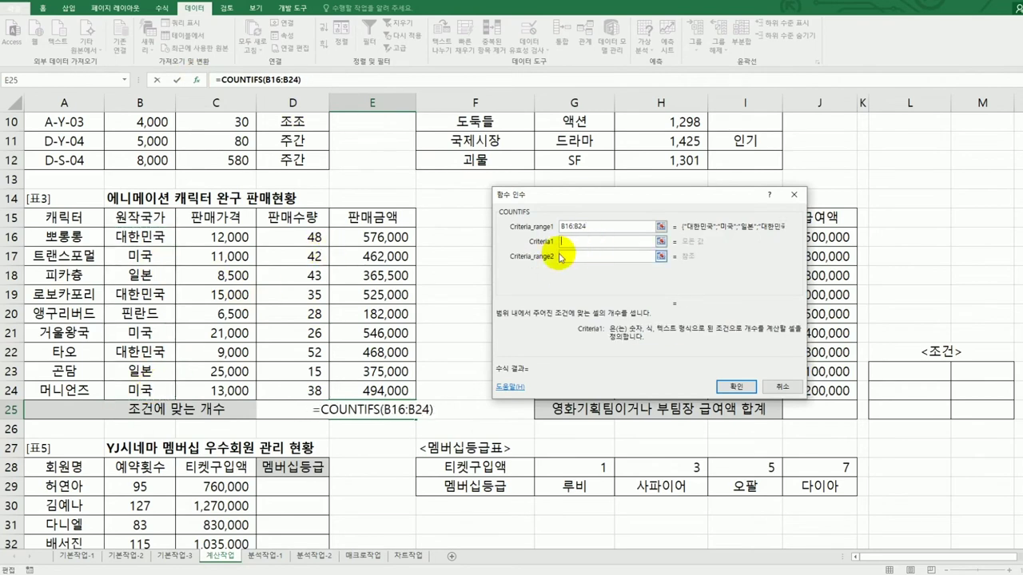
text(ㄷ대한민국)
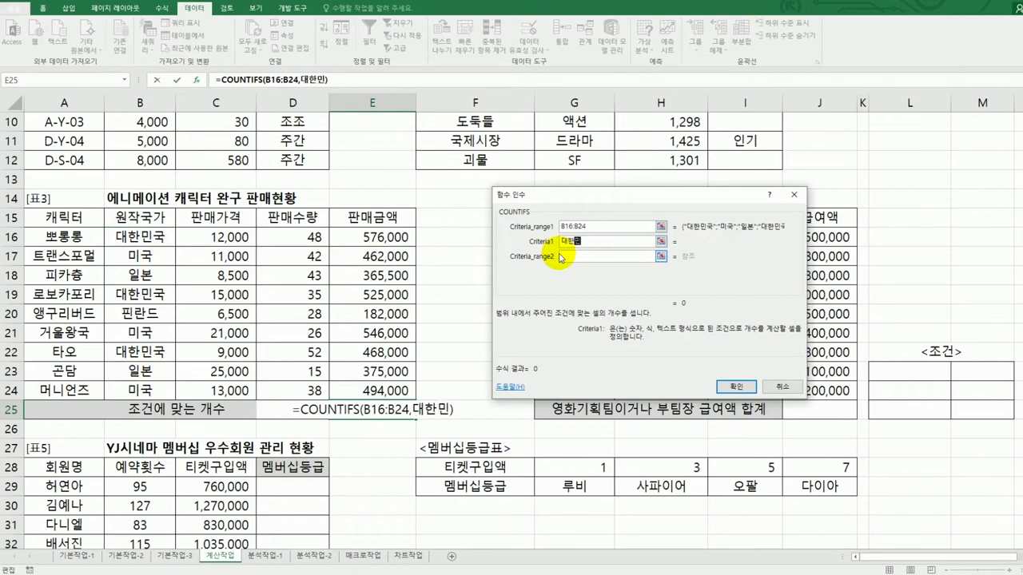
- Add a second COUNTIFS condition on range E16:E24 with the criterion >=500000
click(561, 257)
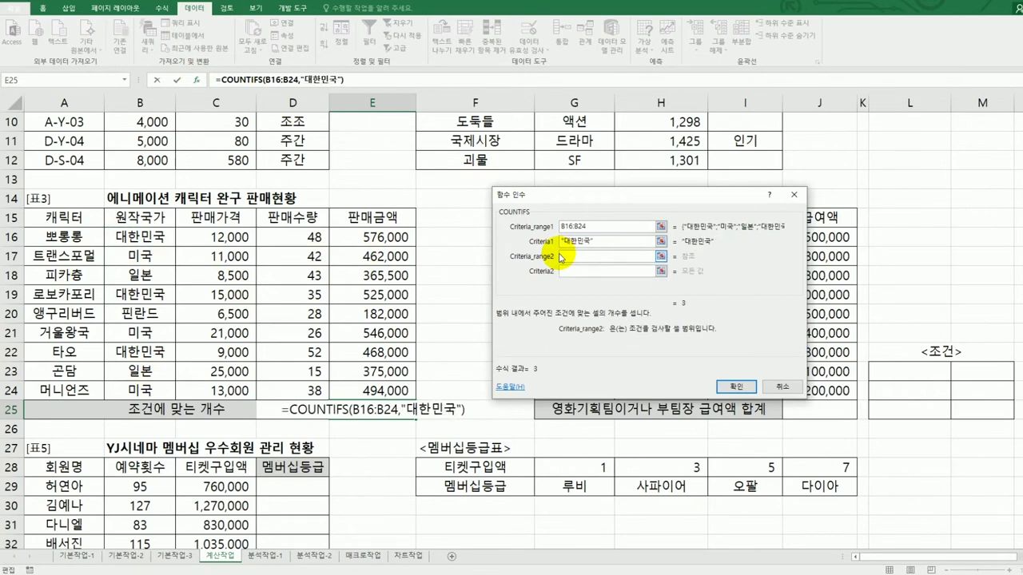
drag(392, 238, 392, 390)
click(579, 270)
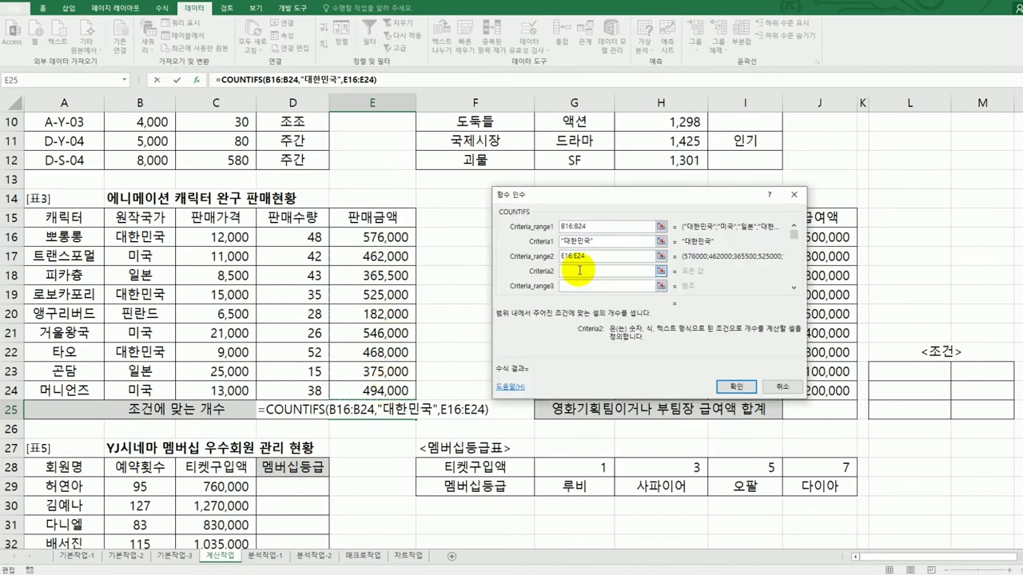
text(>=)
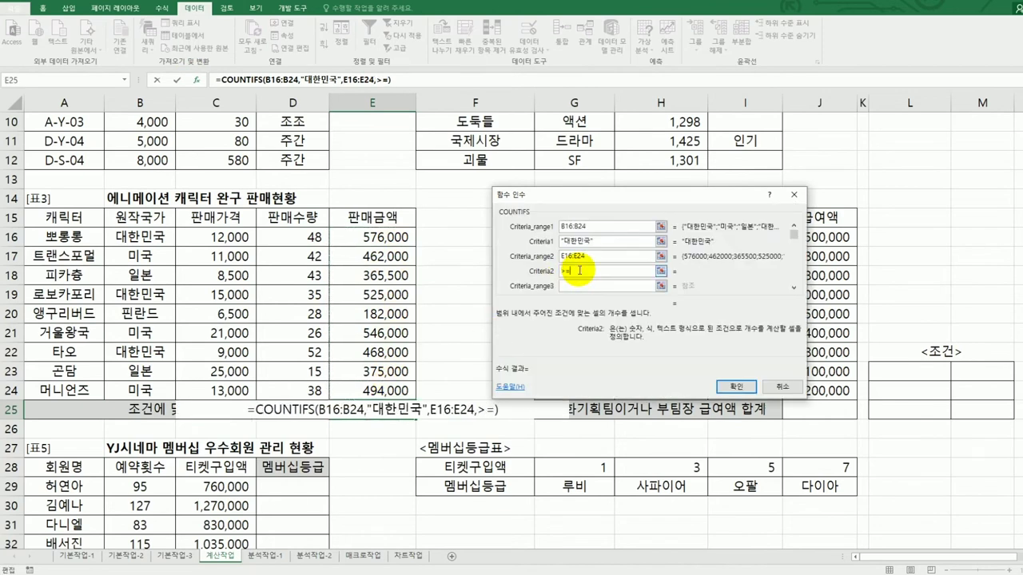
text(500000)
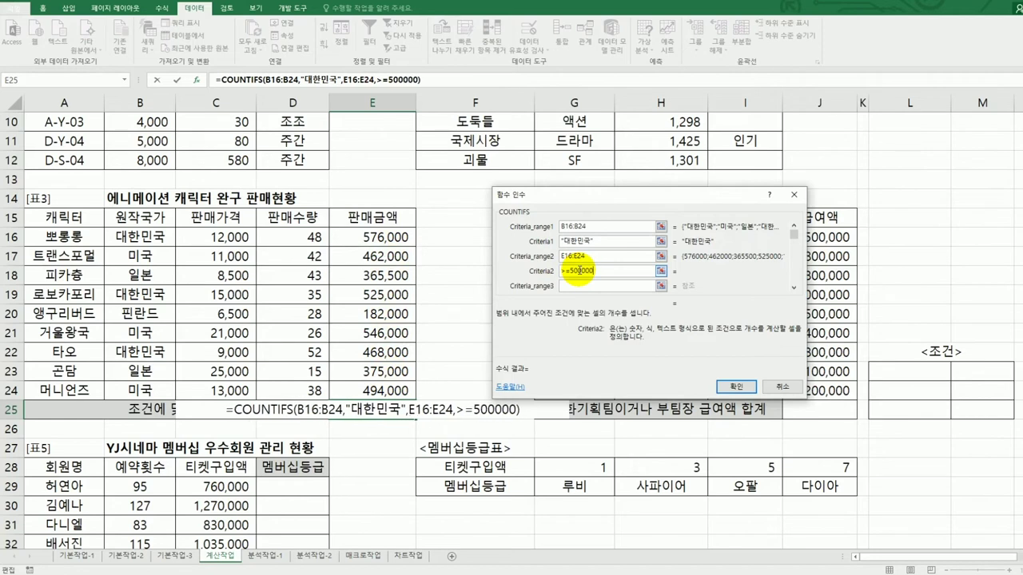
- Add a third COUNTIFS condition on range E16:E24 with the criterion "<600000" and enter the formula in E25
click(571, 286)
drag(390, 240, 387, 390)
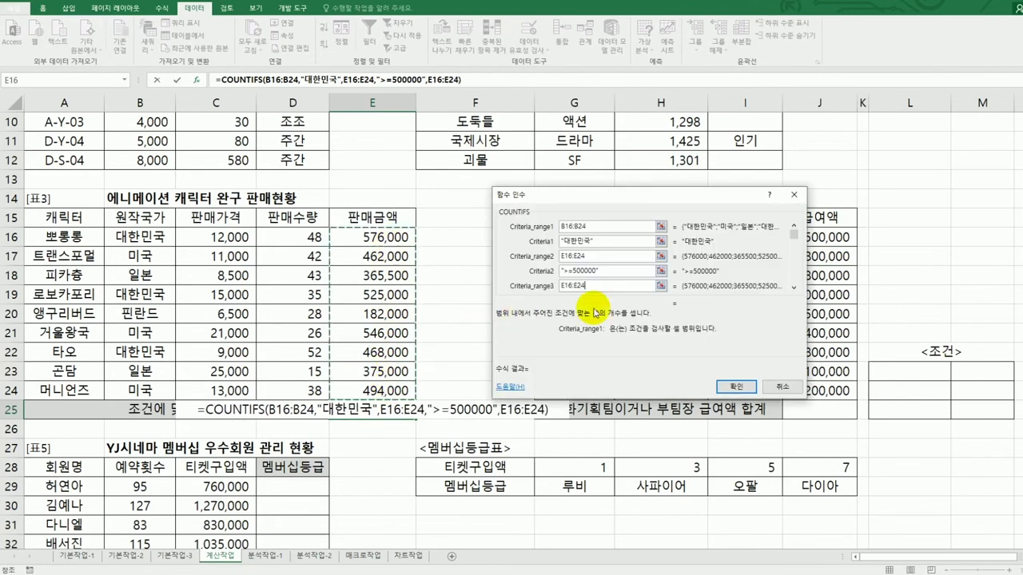
click(795, 288)
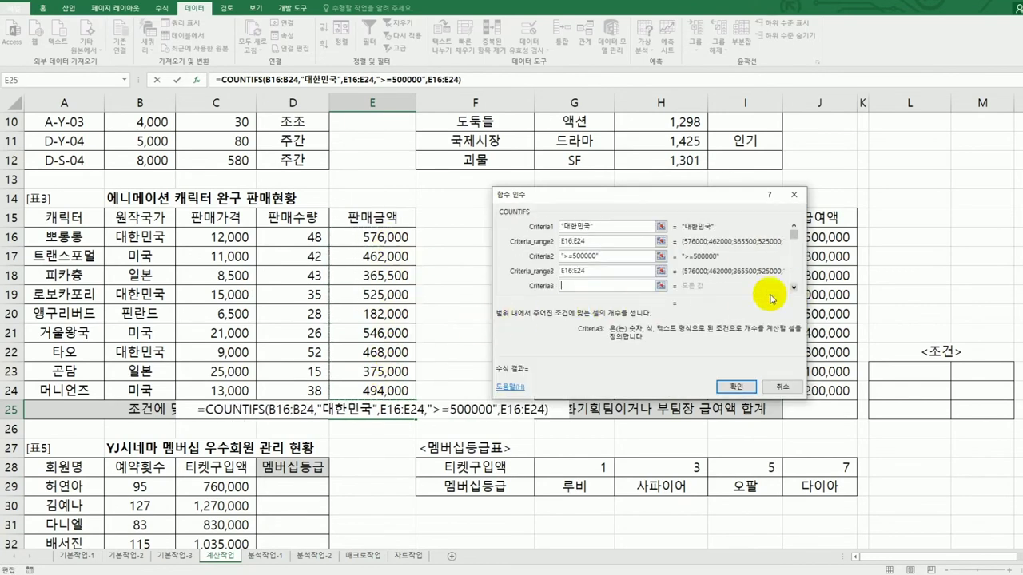
text(<600000)
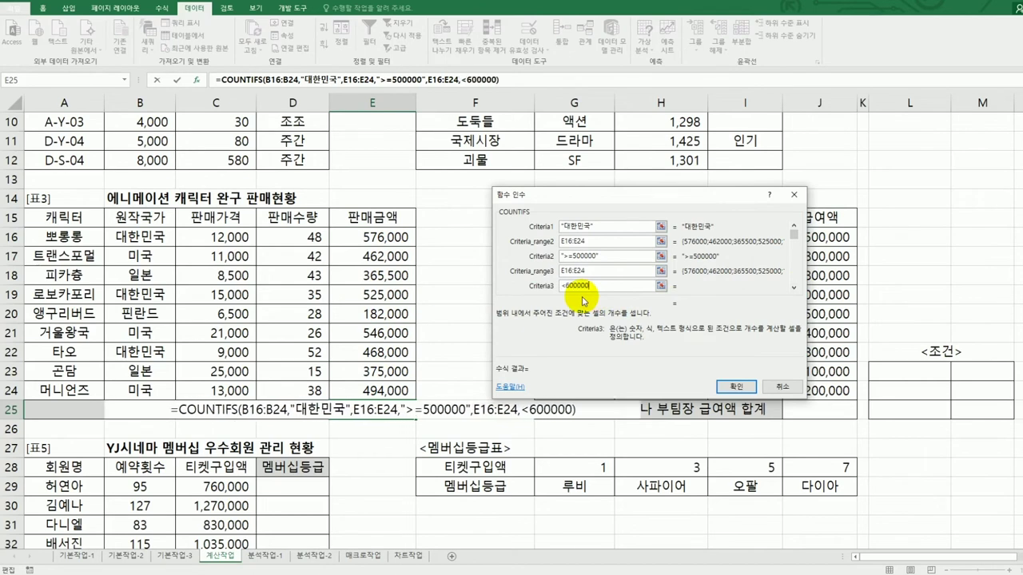
key(Tab)
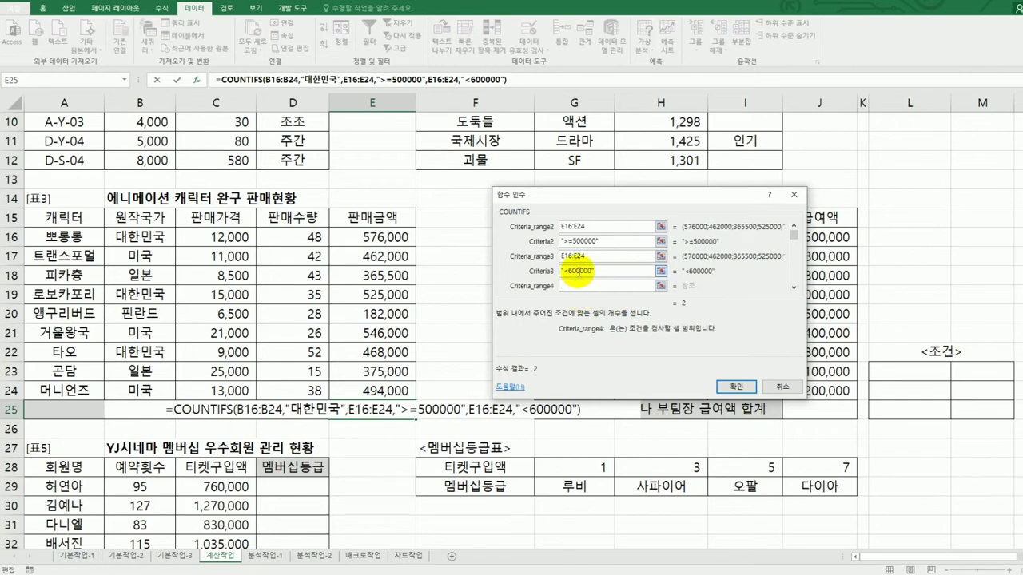
click(578, 272)
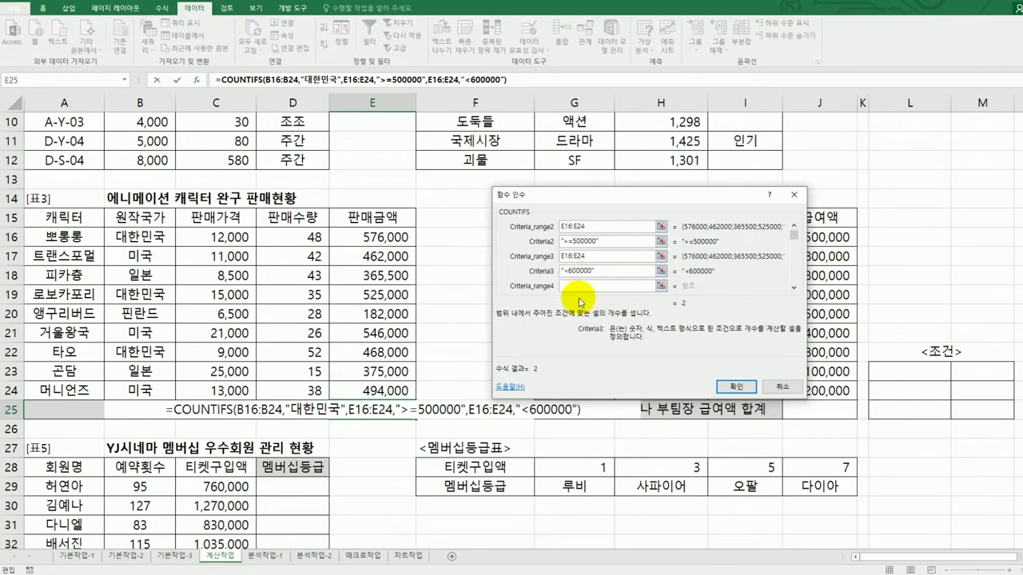
click(583, 241)
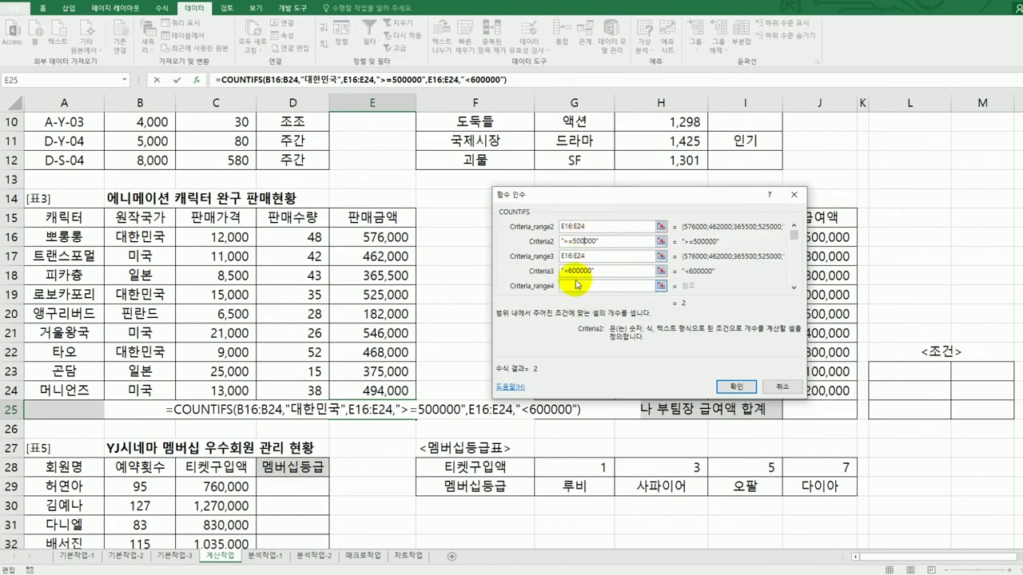
click(736, 387)
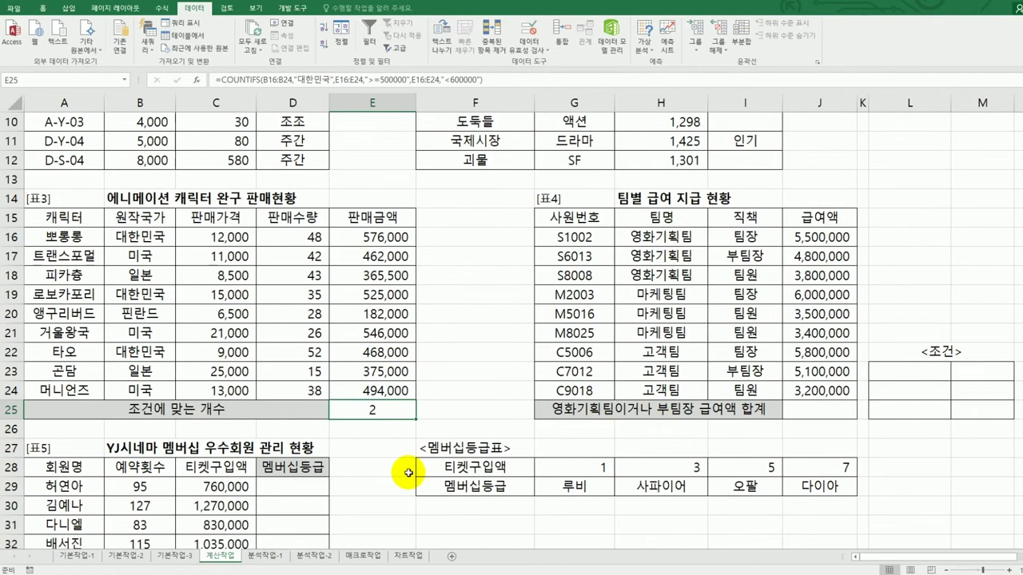
- Check the 판매금액 values of the 대한민국 rows in 표3 against the COUNTIFS conditions
drag(144, 237, 363, 236)
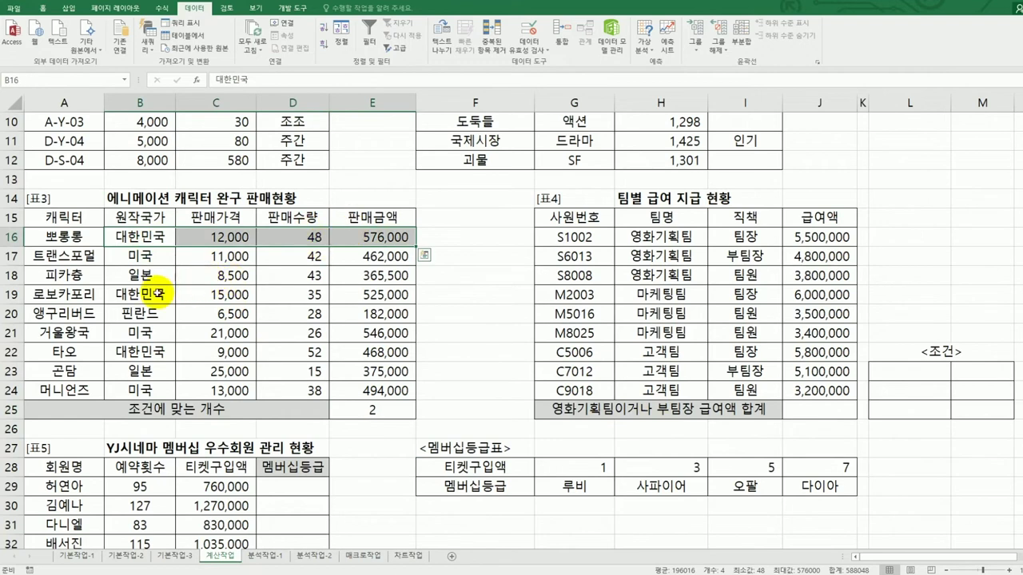
ctrl+drag(156, 293, 400, 293)
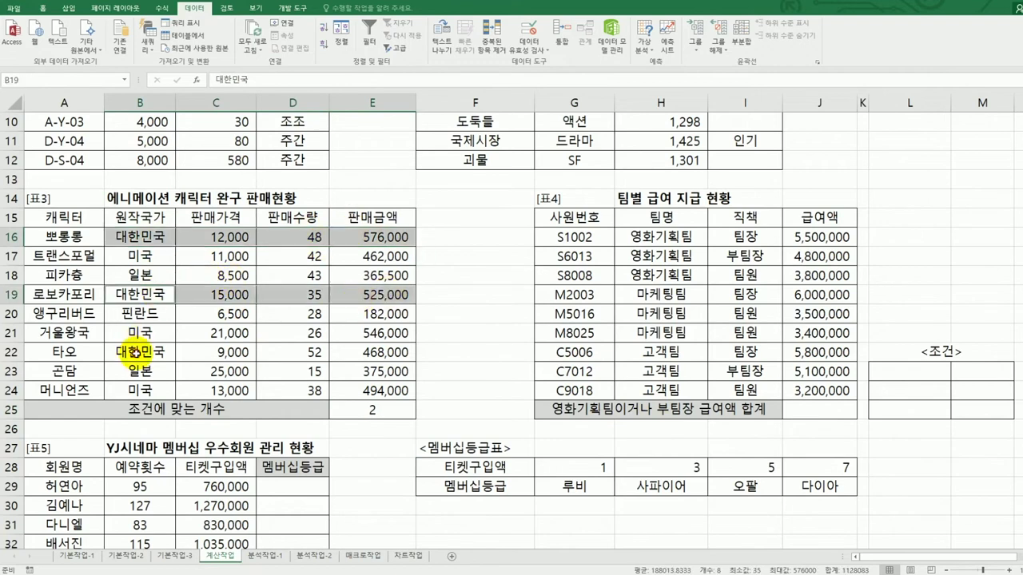
ctrl+drag(134, 352, 339, 346)
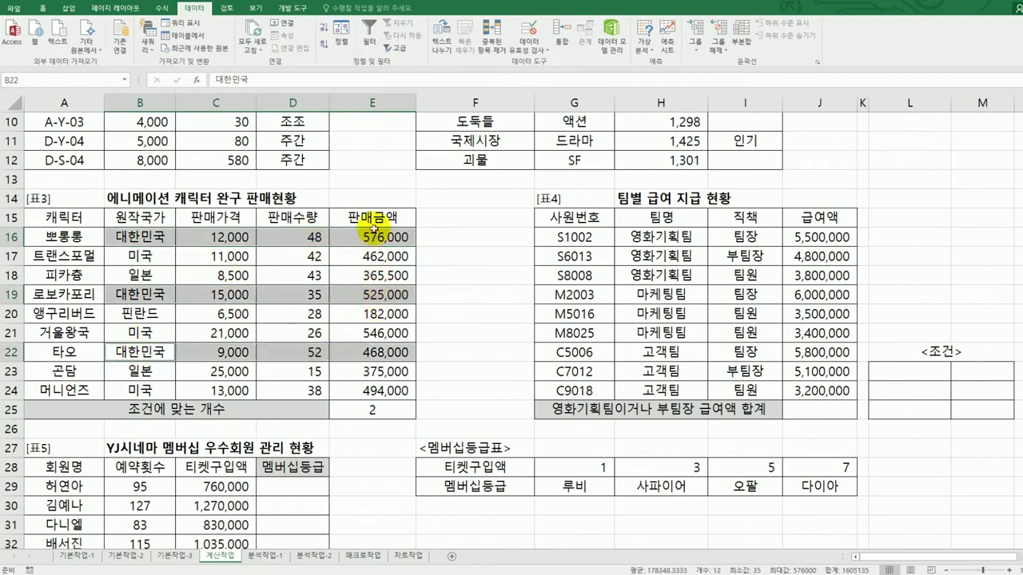
click(376, 293)
- Append &"개" to the COUNTIFS formula in E25
click(386, 412)
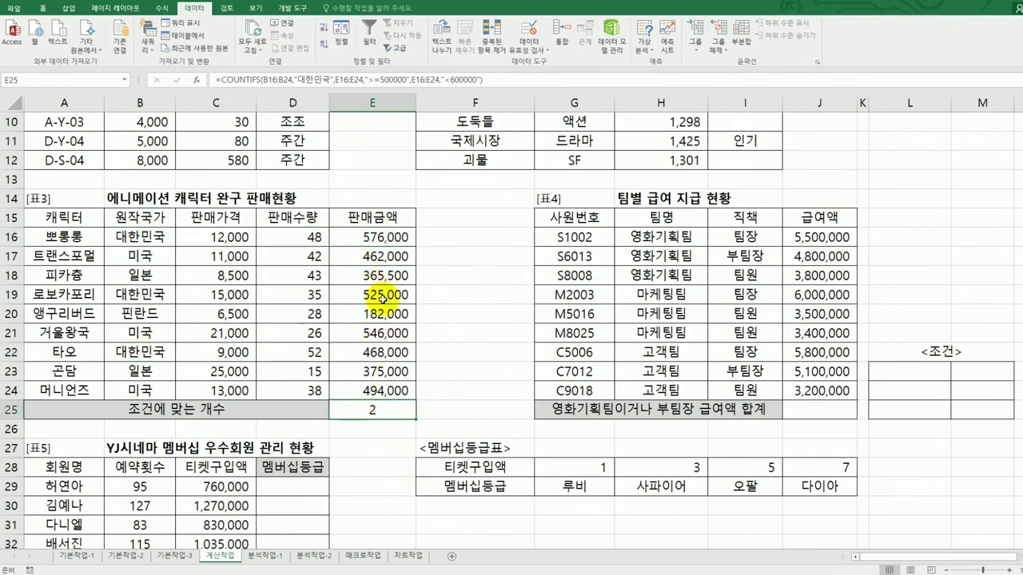
click(507, 85)
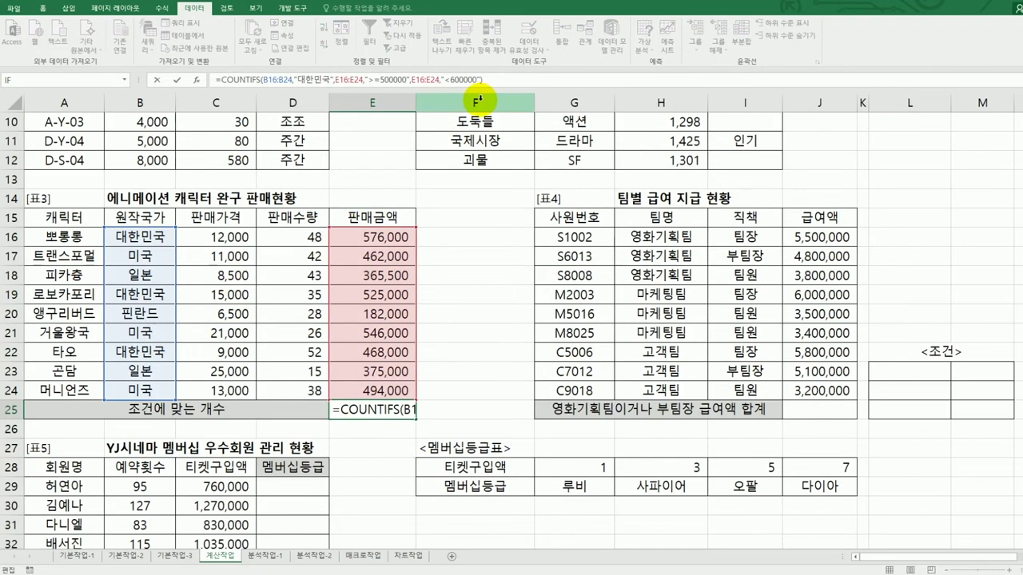
text())
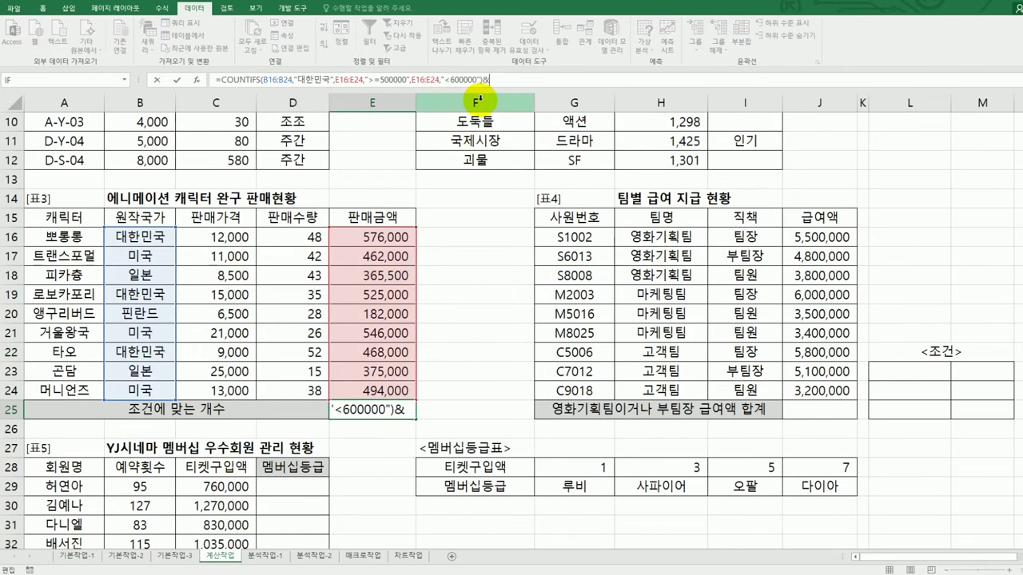
text(&"개)
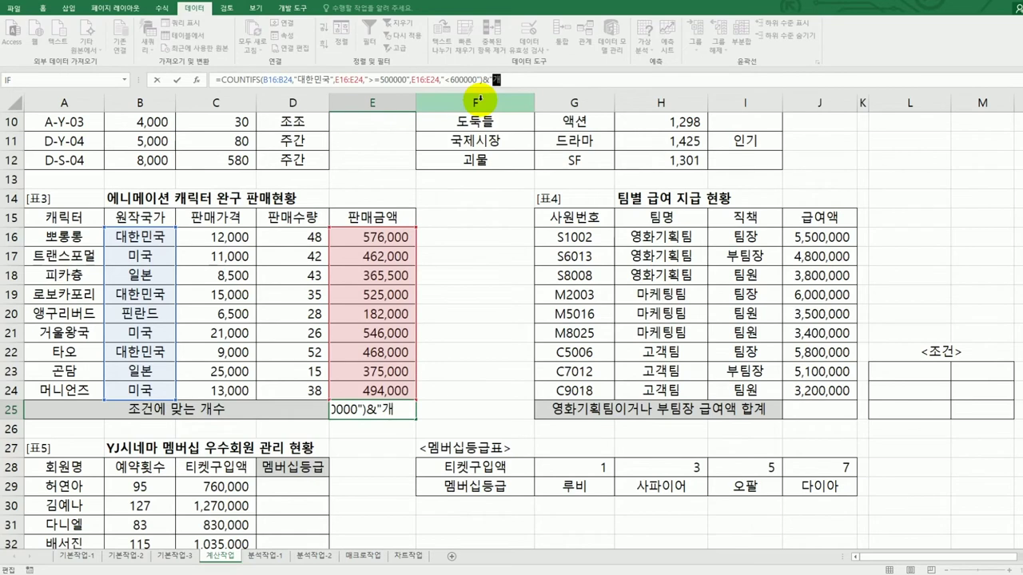
key(Return)
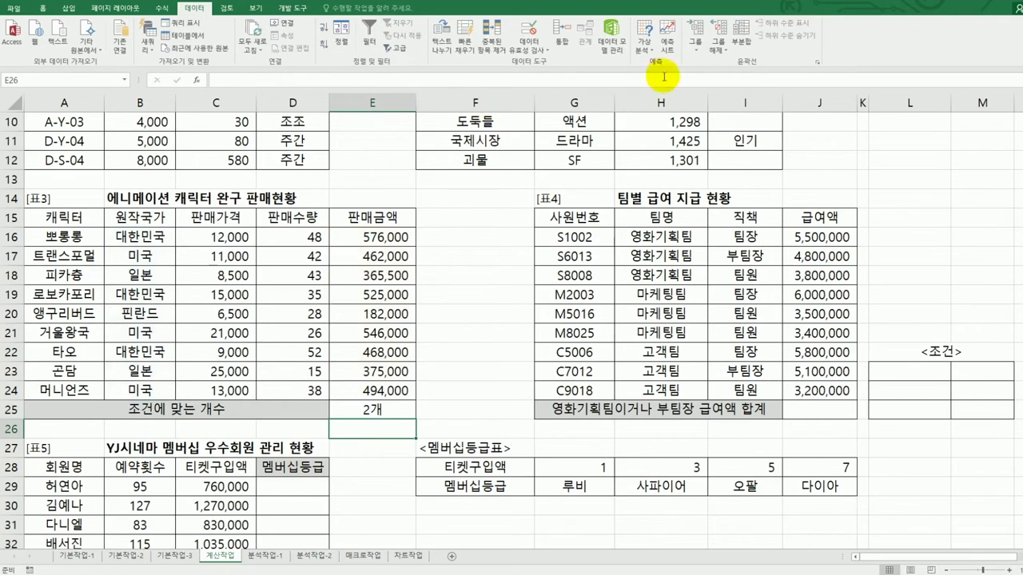
- Copy the 팀명 header and 영화기획팀 from H15:H16 of 표4 into the 조건 area at L23:L24
click(669, 222)
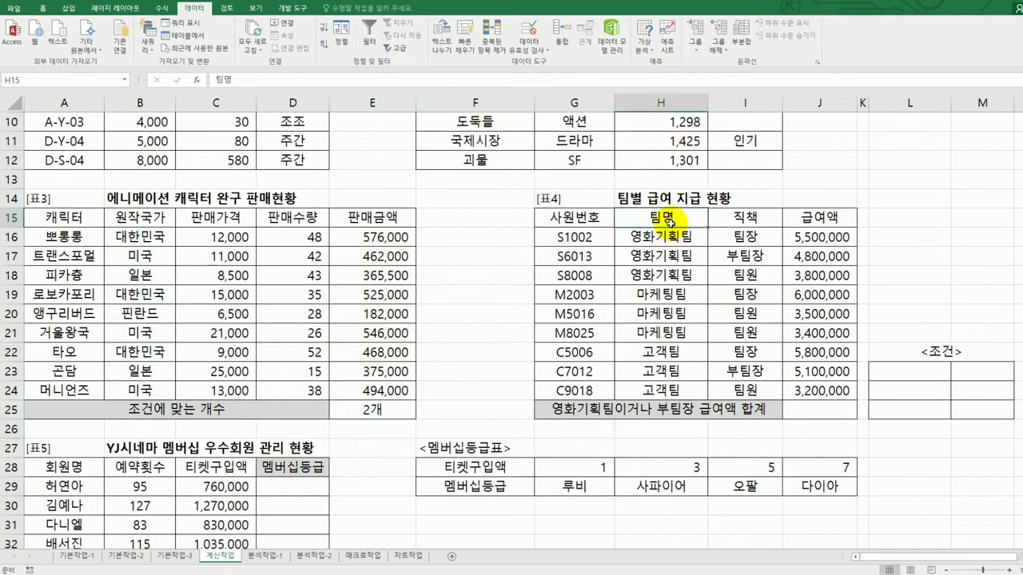
drag(678, 217, 673, 236)
key(ctrl+c)
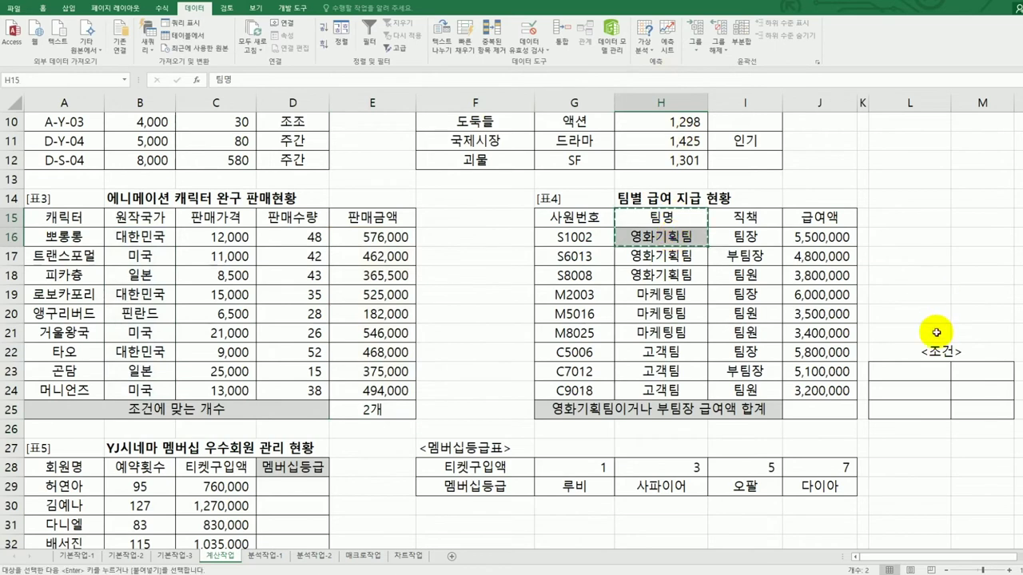
click(910, 372)
key(ctrl+v)
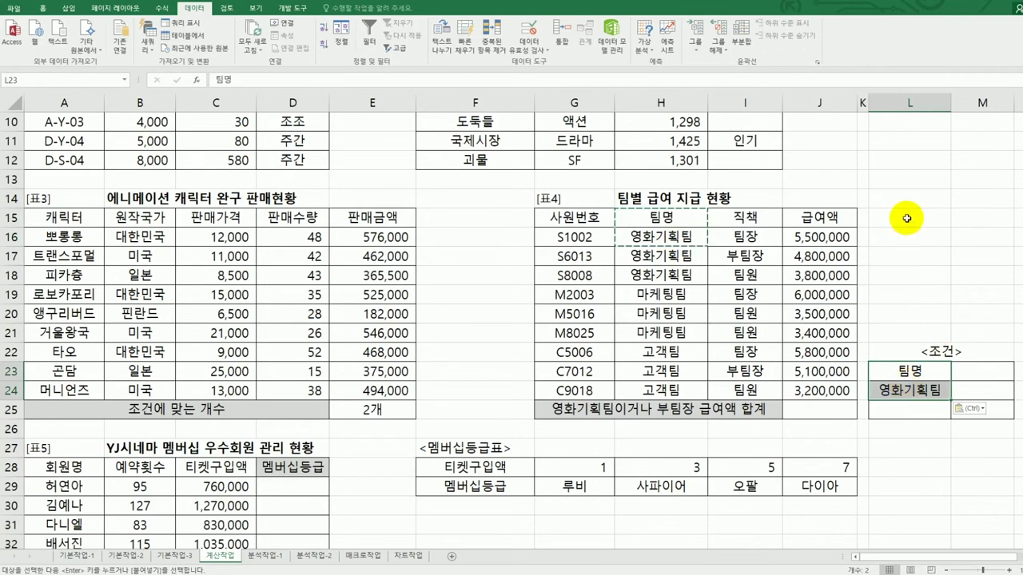
- Copy the 직책 header into M23 and 부팀장 into M25 of the 조건 area
click(751, 217)
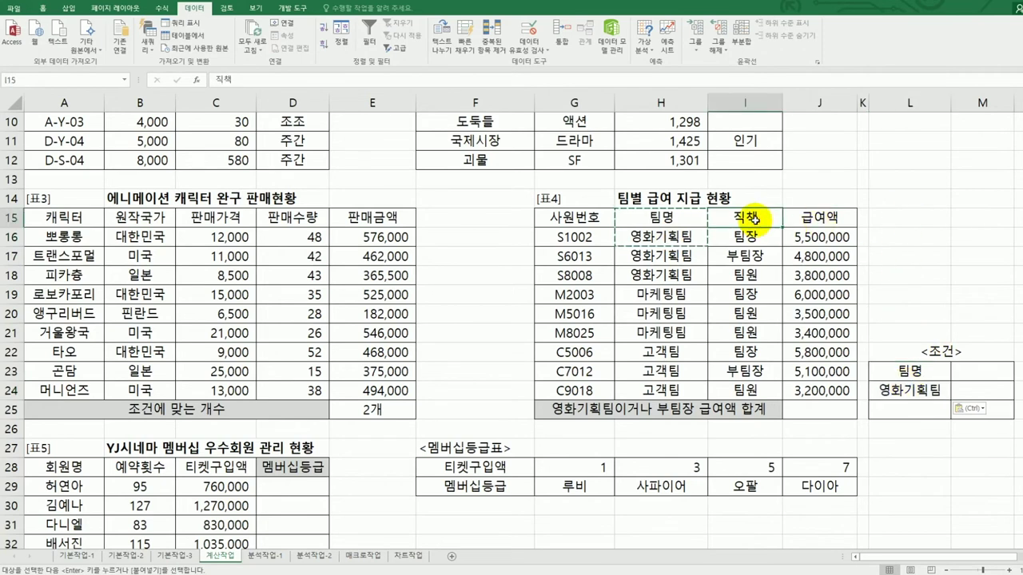
key(ctrl+c)
click(968, 372)
key(ctrl+v)
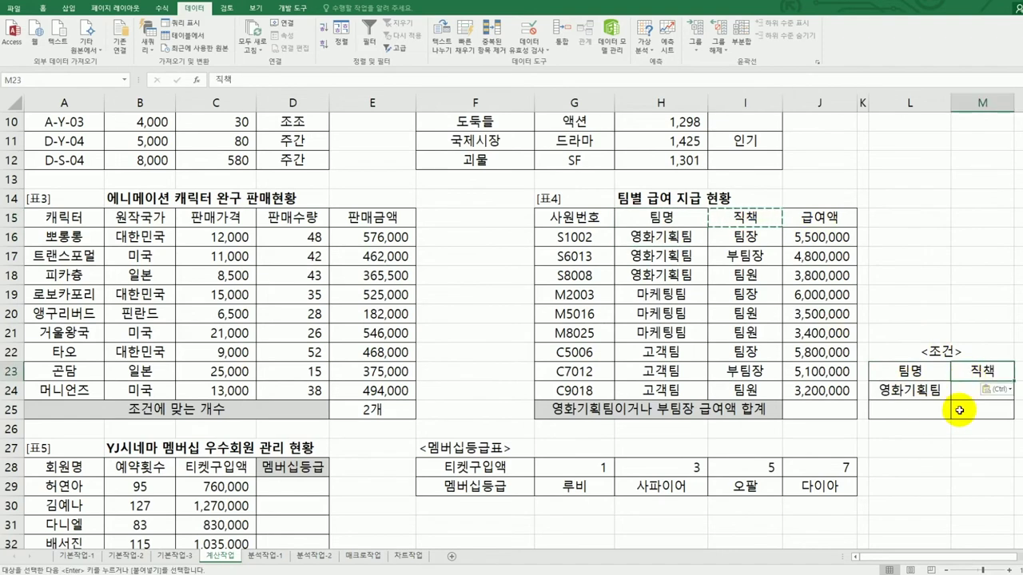
click(739, 256)
key(ctrl+c)
click(990, 409)
key(ctrl+v)
click(924, 391)
click(927, 409)
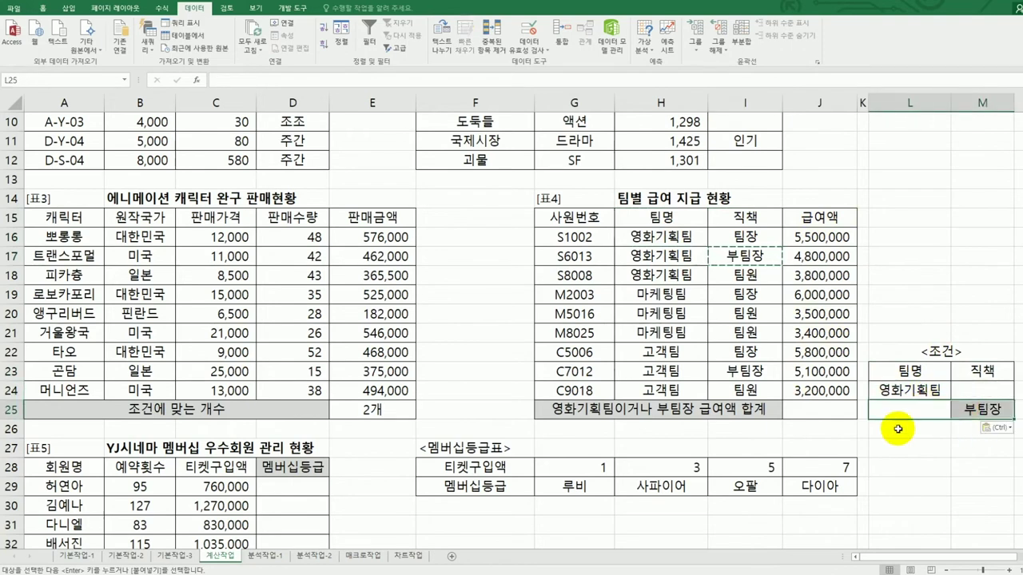
- Start a DSUM formula in J25, the 급여액 합계 cell of 표4, with G15:J24 as its database
click(824, 413)
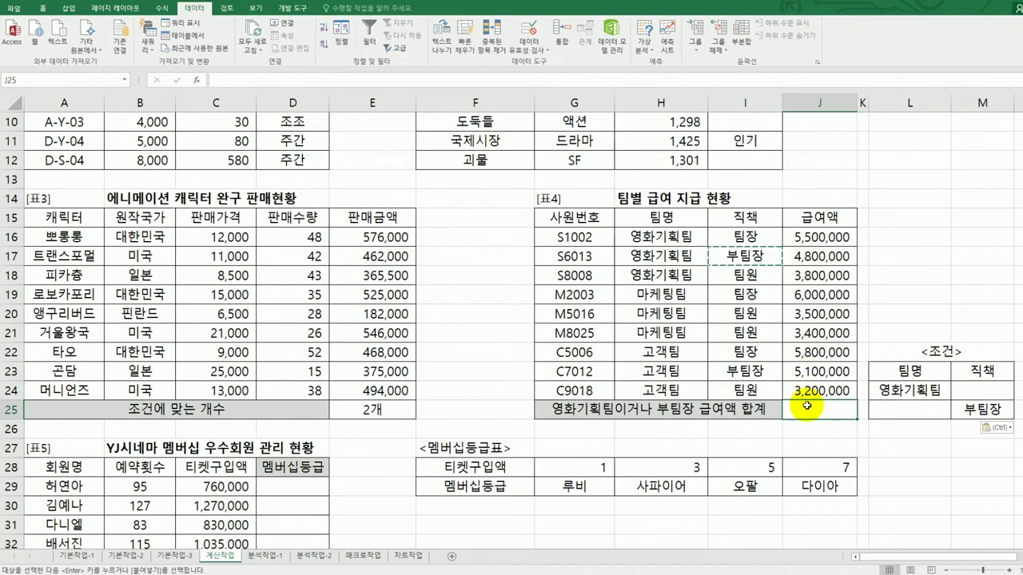
text(=ds)
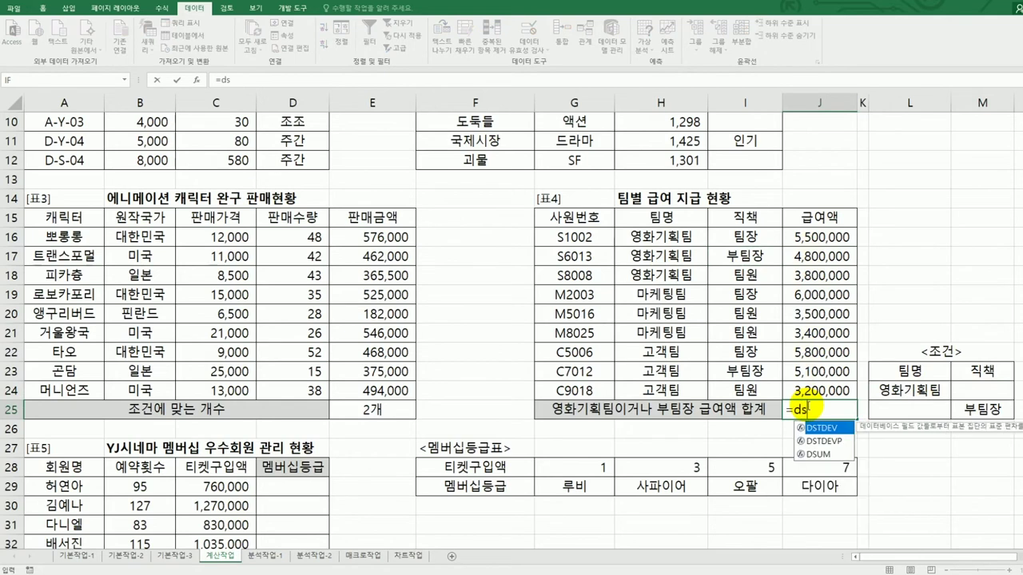
double_click(815, 454)
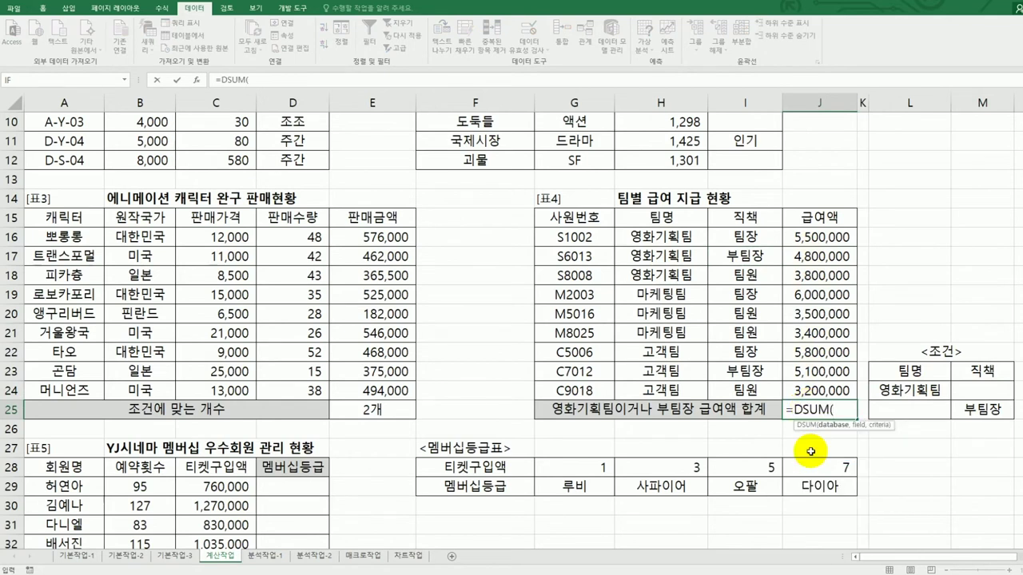
click(194, 82)
drag(631, 213, 348, 227)
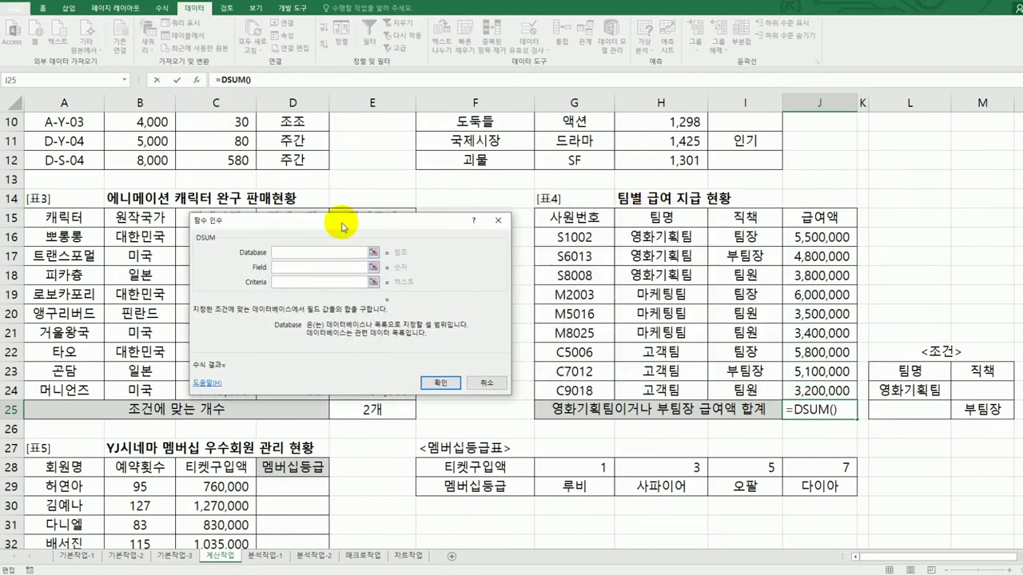
drag(575, 217, 811, 390)
- Set the DSUM field to J15 and the criteria to L23:M25, and enter the formula
click(307, 269)
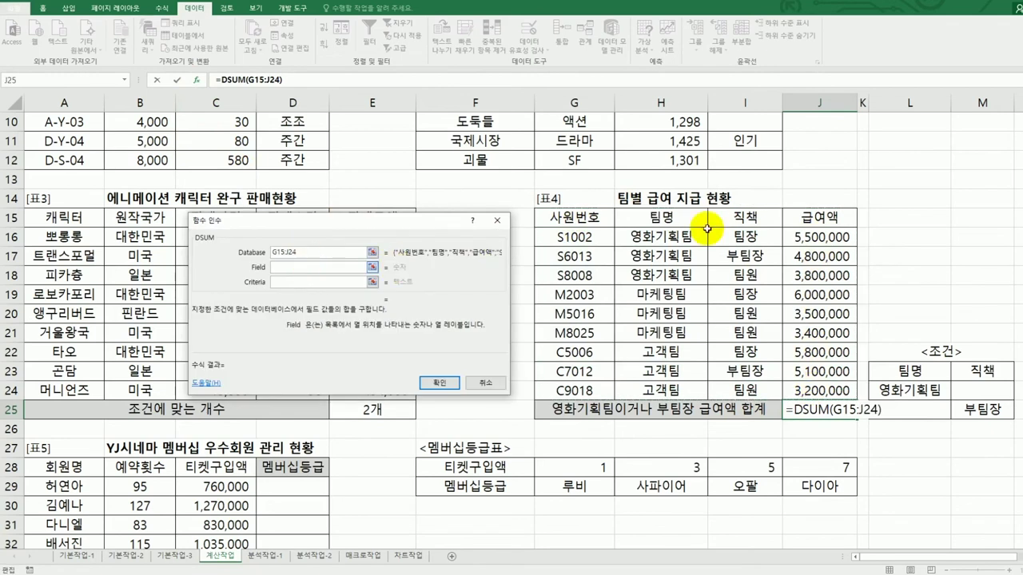
click(831, 220)
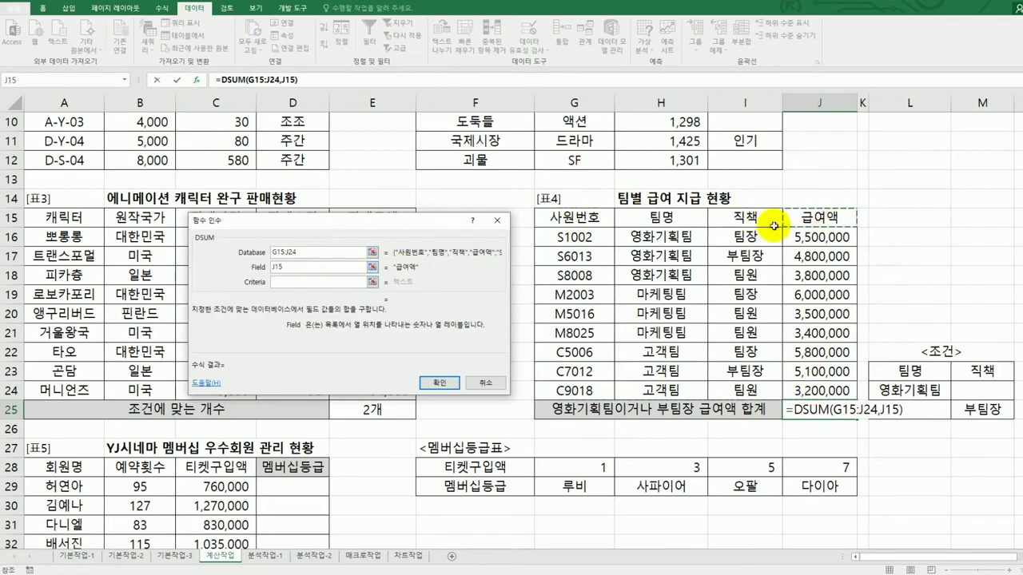
click(336, 282)
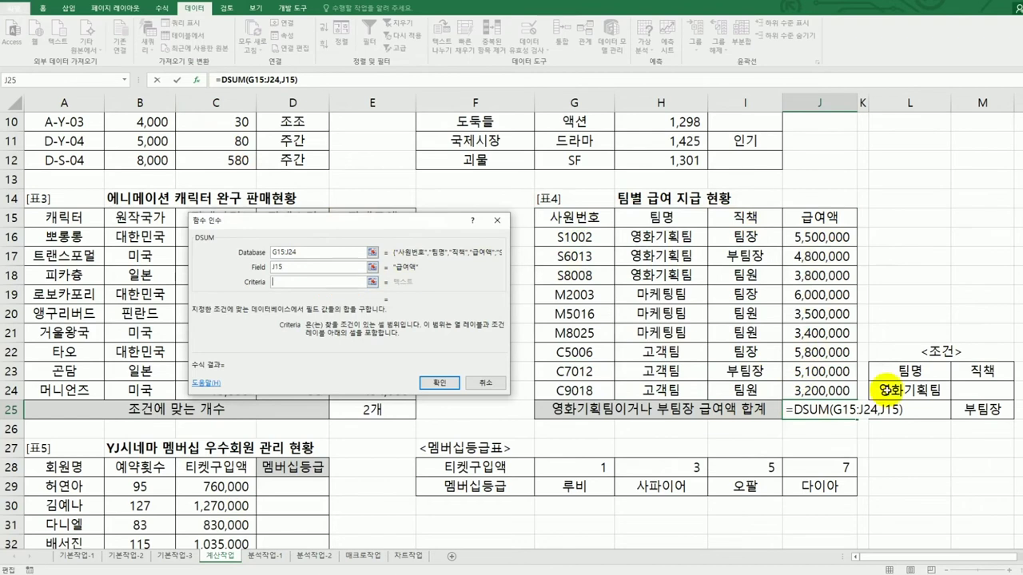
drag(927, 372, 969, 409)
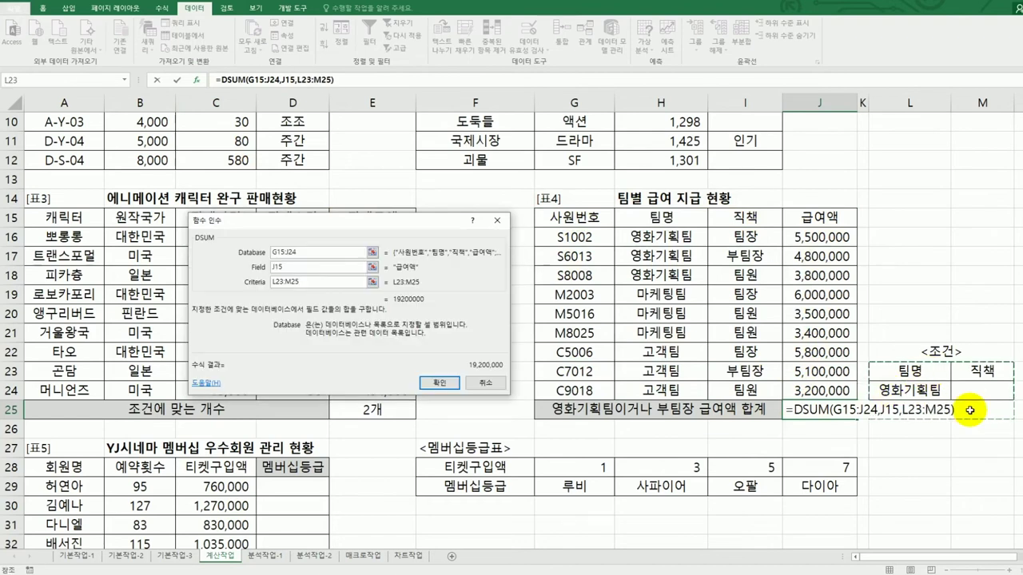
click(445, 379)
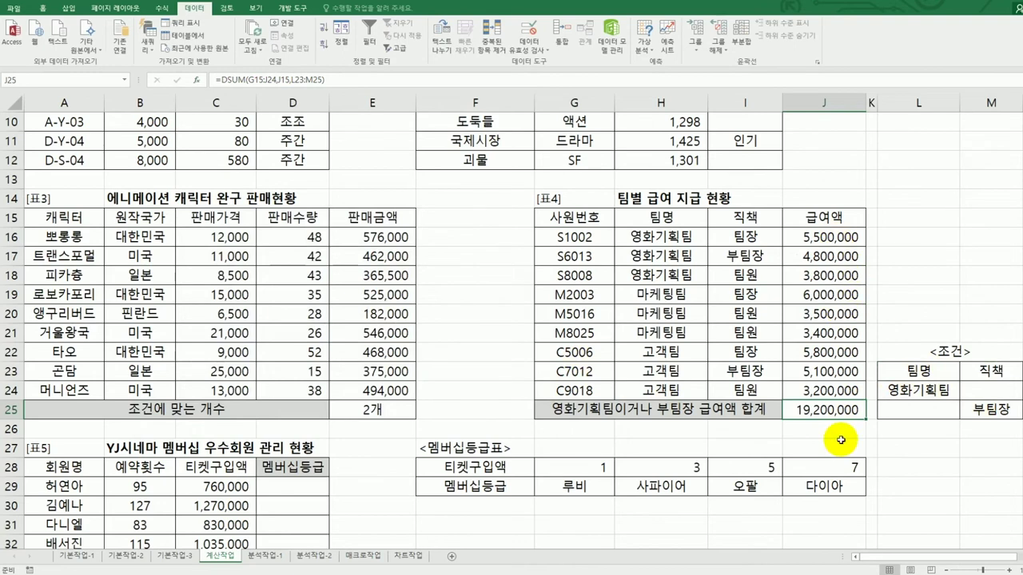
scroll(840, 440, down, 5)
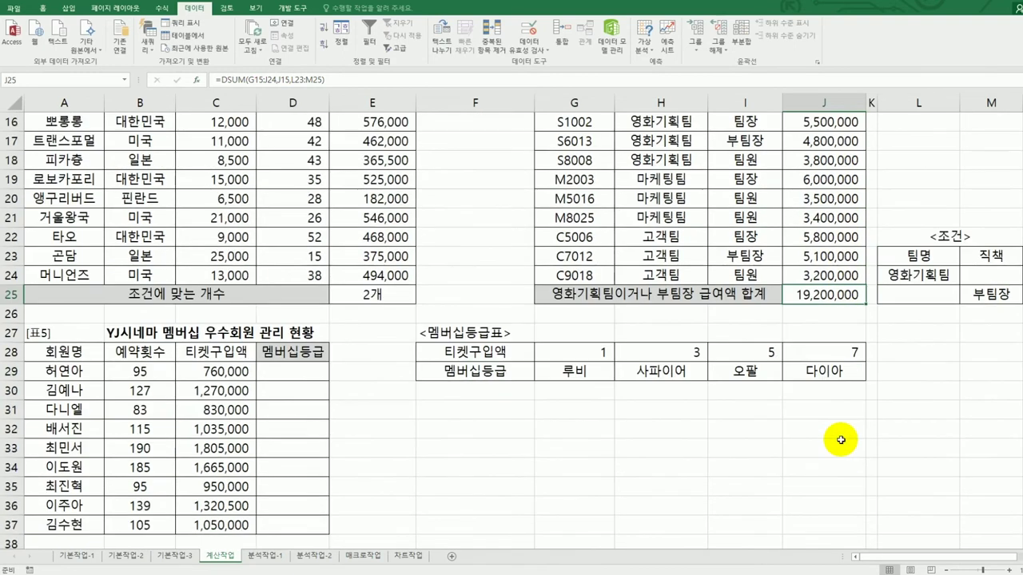
- Start a RANK.EQ formula in D29, the first 멤버십등급 cell of 표5, ranking C29 within the absolute range $C$29:$C$37
click(305, 199)
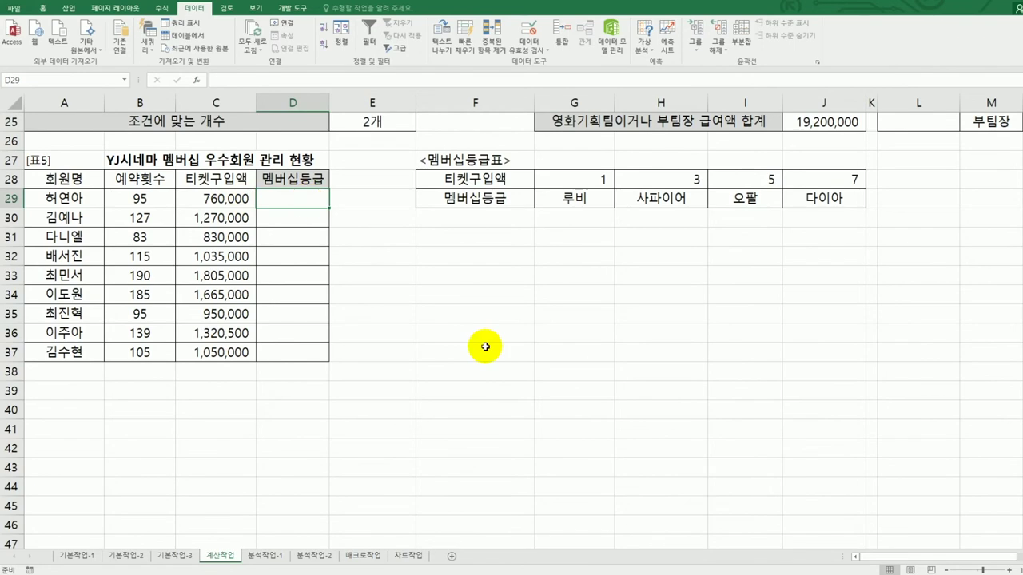
text(=ra)
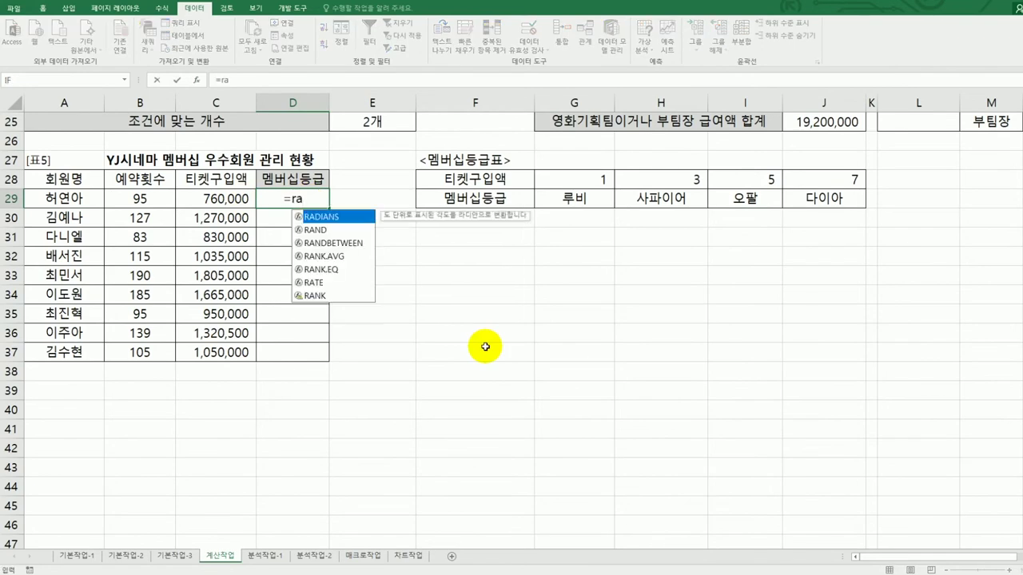
double_click(325, 269)
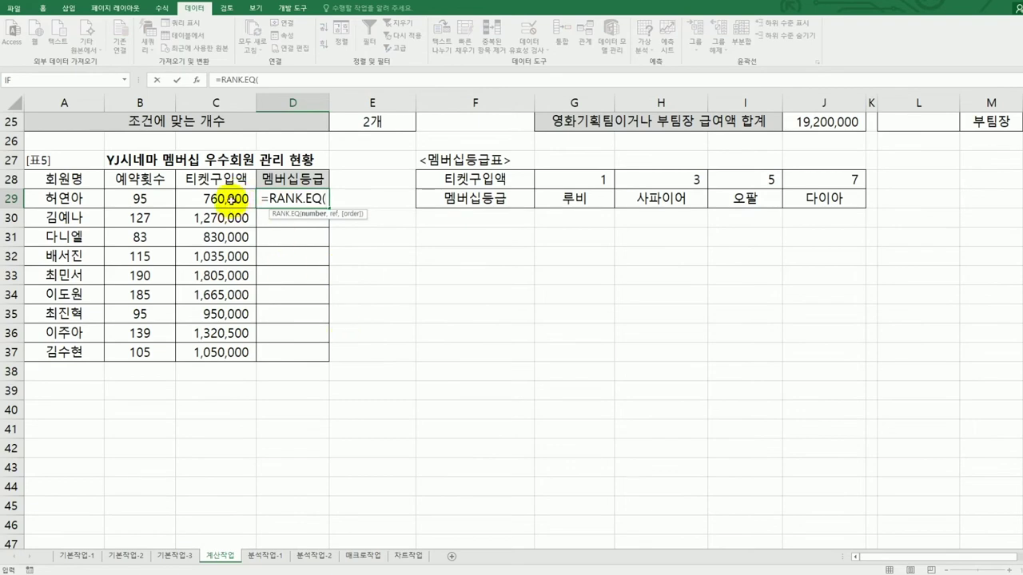
click(231, 201)
text(,)
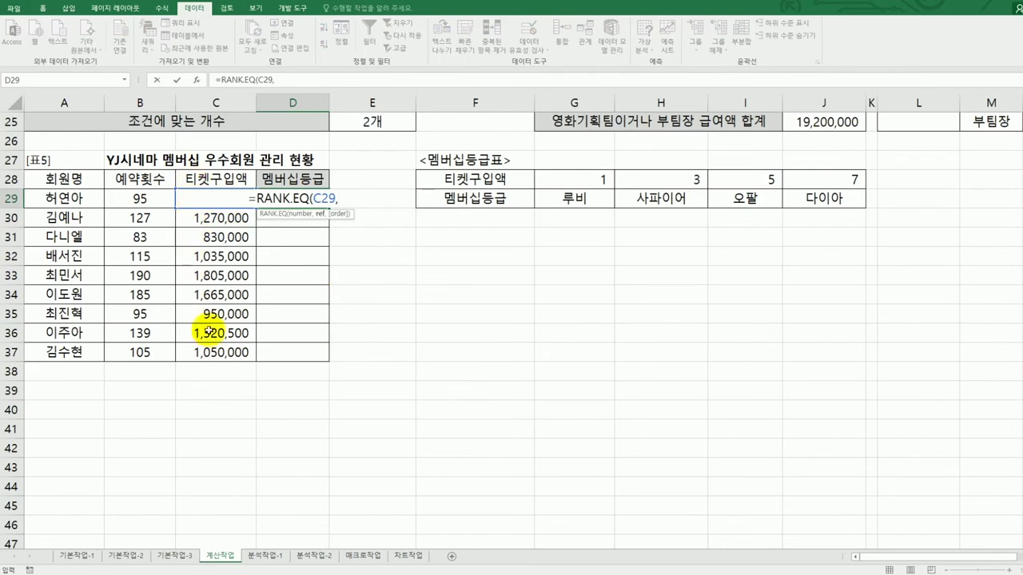
drag(213, 357, 212, 194)
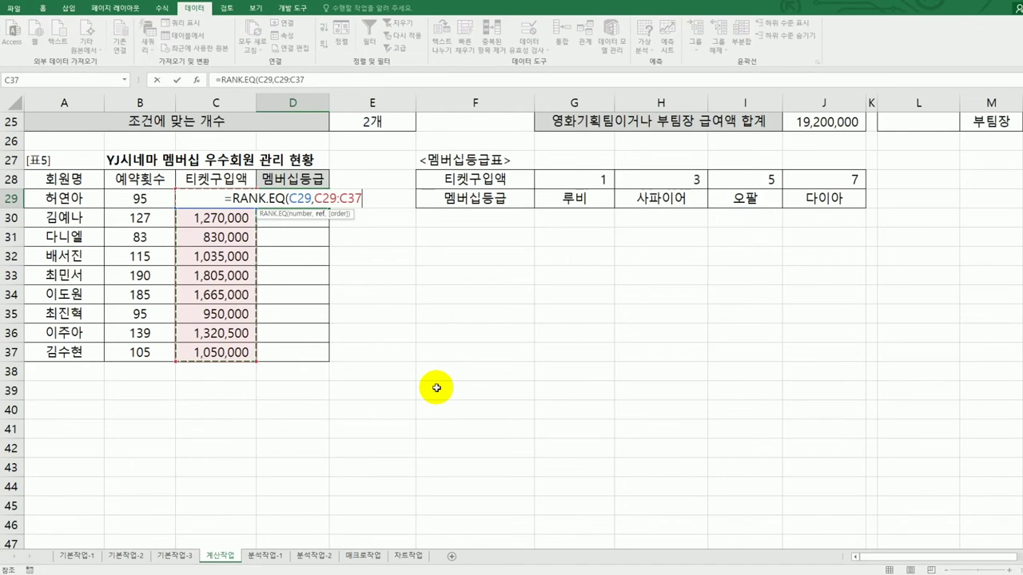
key(F4)
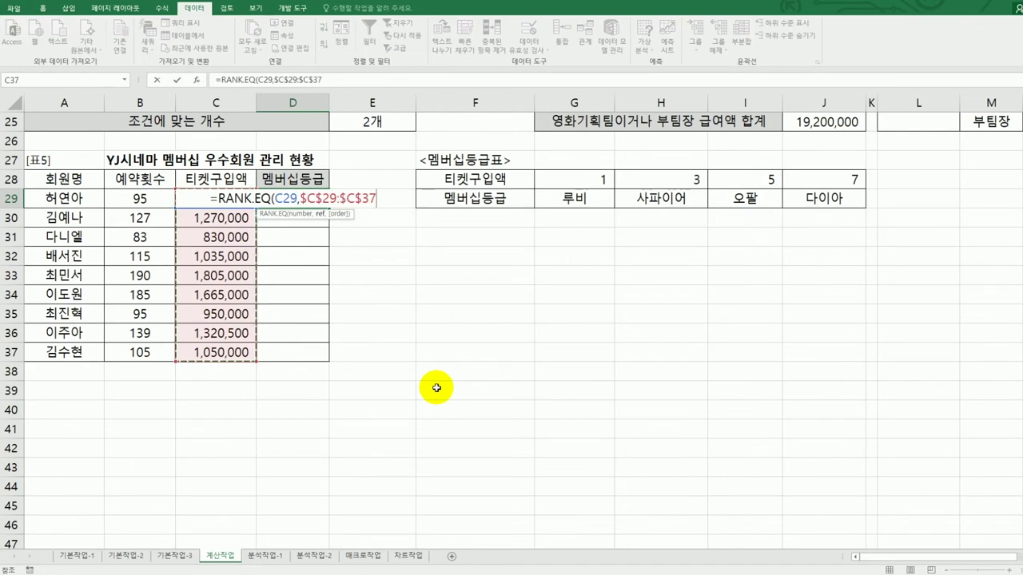
- Set the rank order to 1 (오름차순), enter the formula, and fill it down to D37
text(,)
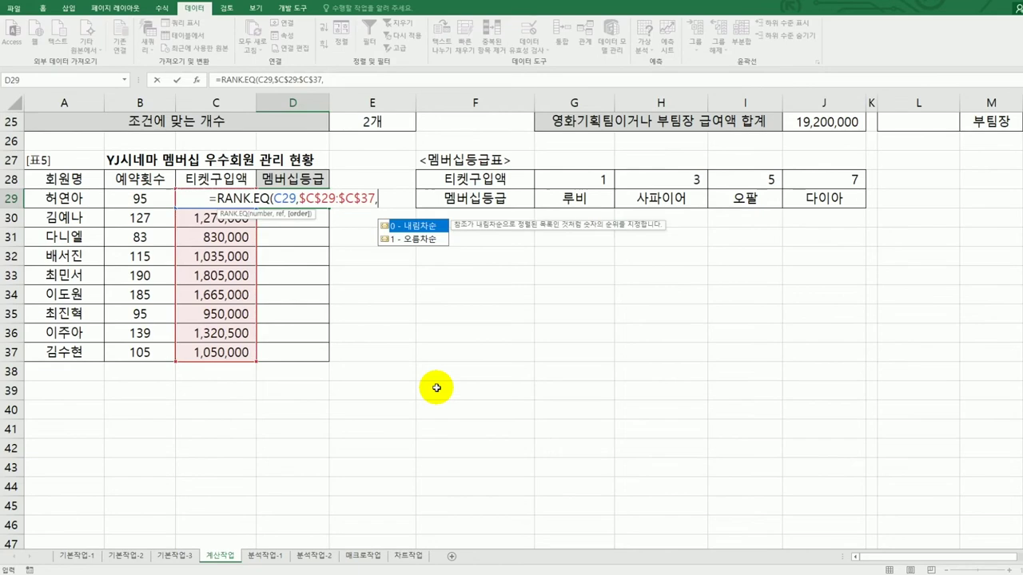
double_click(411, 240)
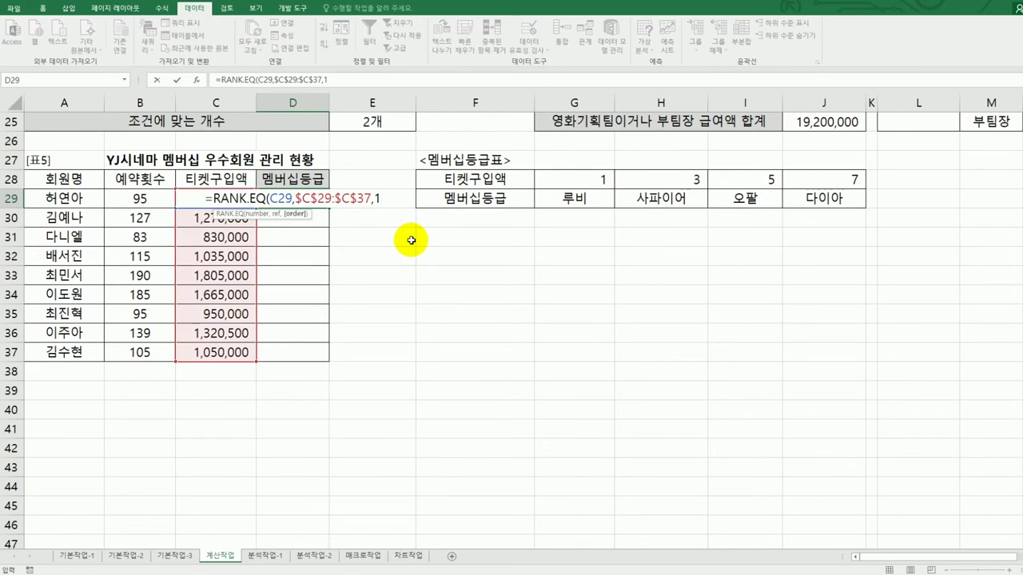
text())
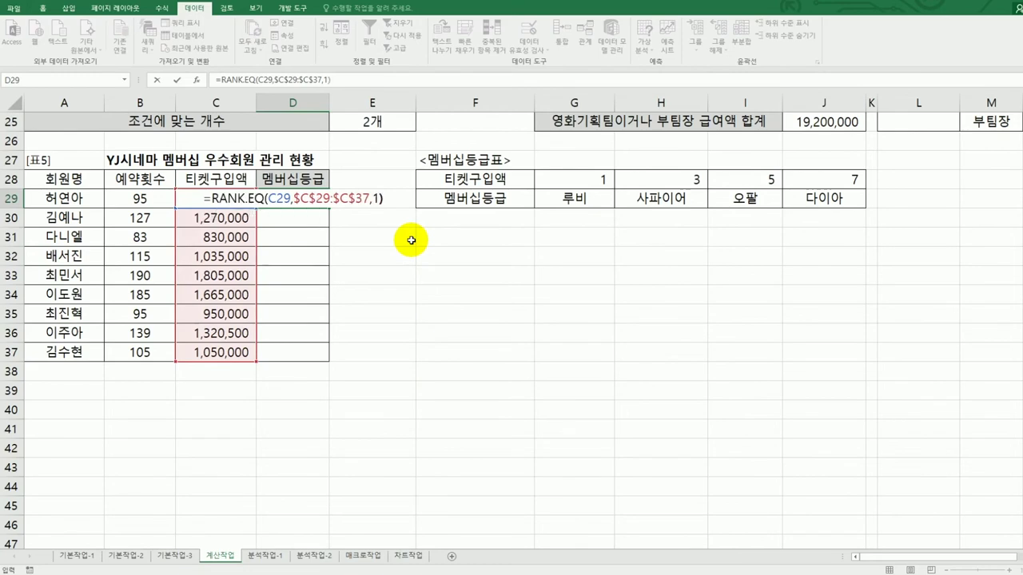
key(Return)
click(311, 200)
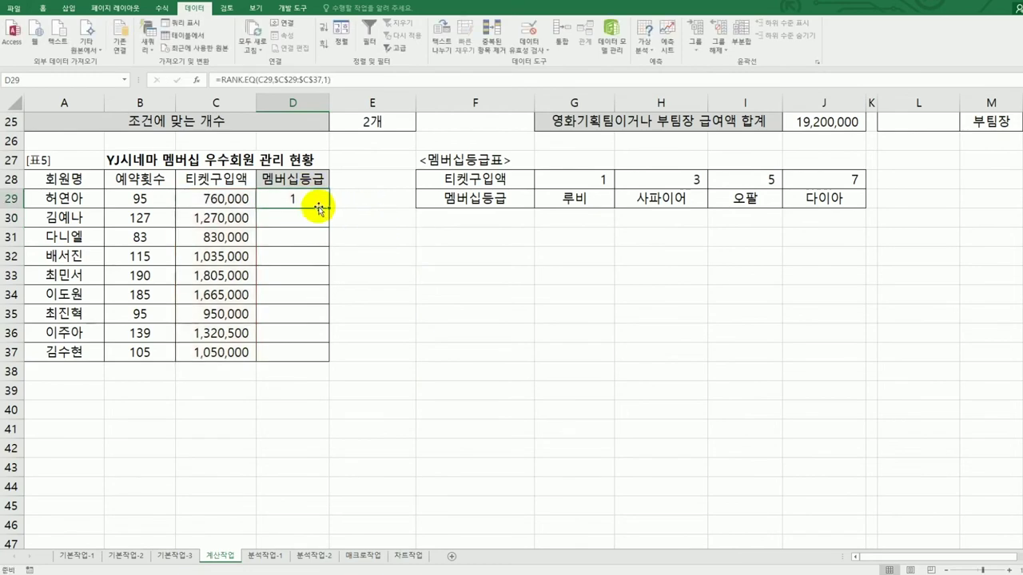
drag(328, 209, 298, 365)
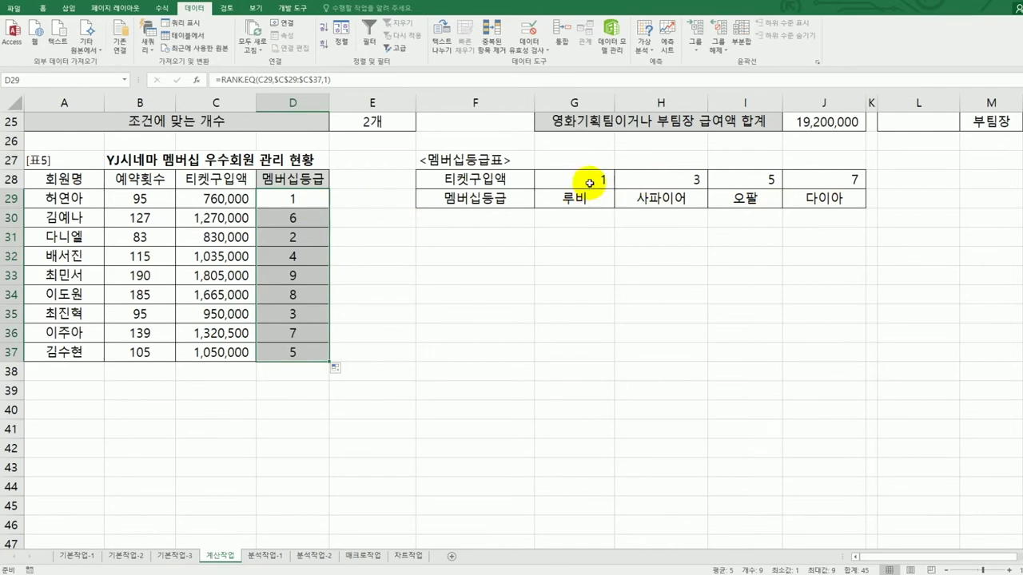
- Wrap the RANK.EQ formula in D29 in an HLOOKUP as its lookup value, with $G$28:$J$29 as the table range
click(305, 205)
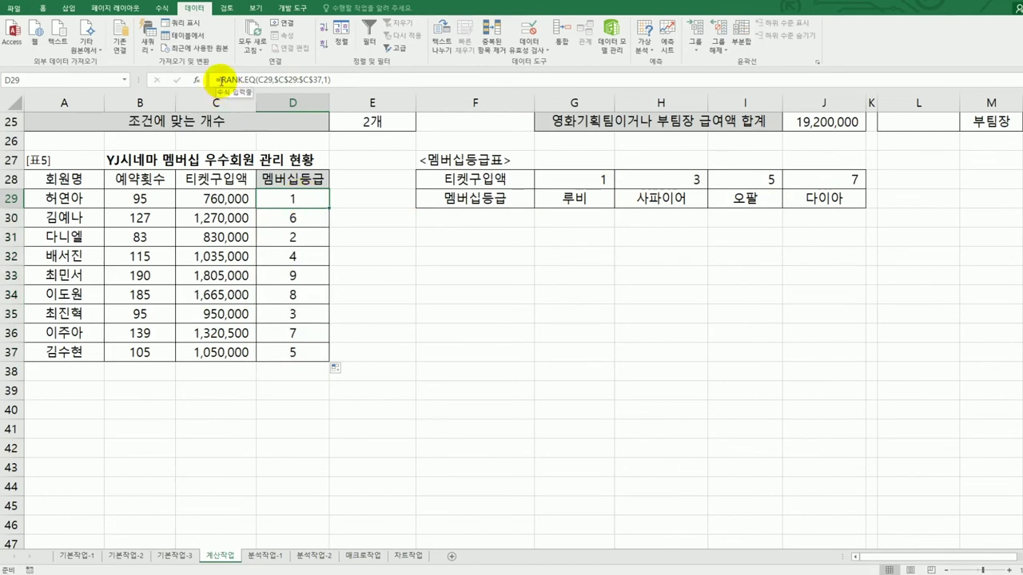
click(221, 80)
text(h)
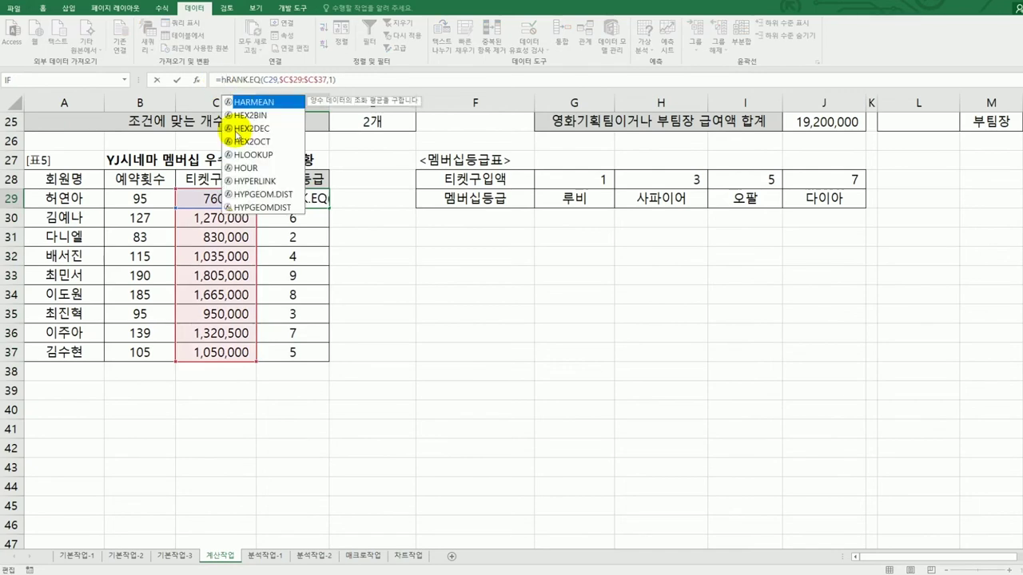
double_click(250, 154)
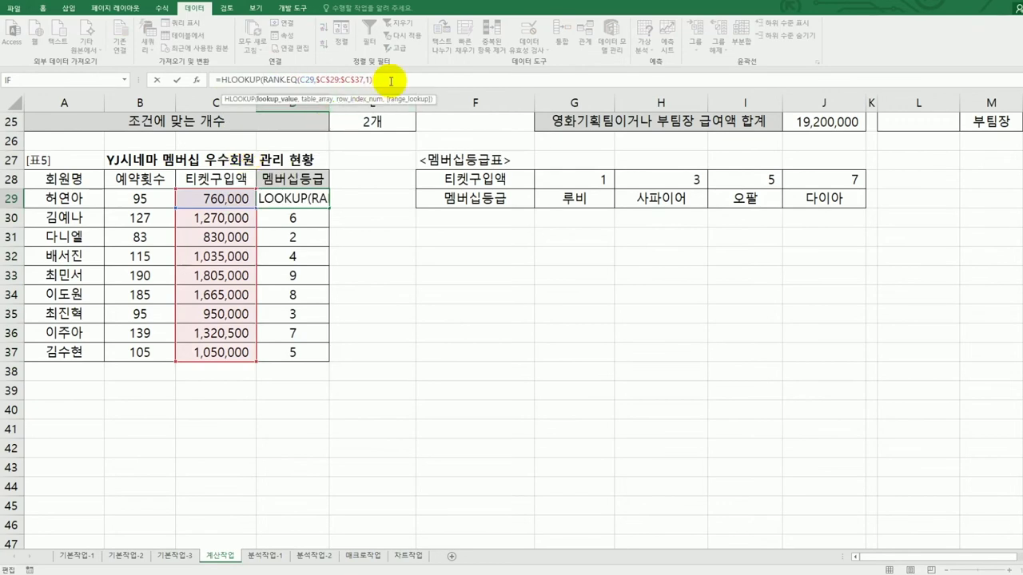
text(,)
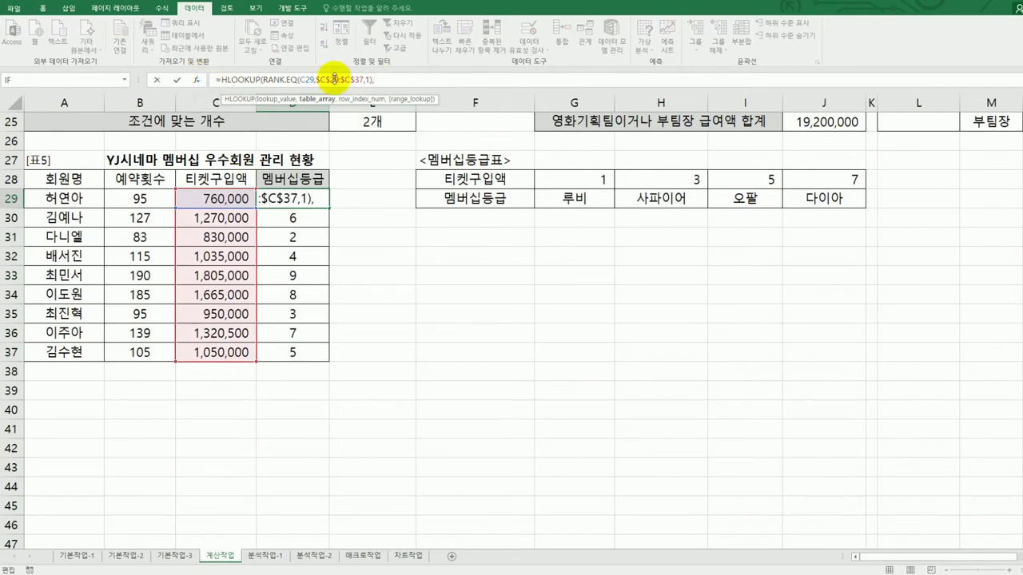
drag(562, 179, 819, 202)
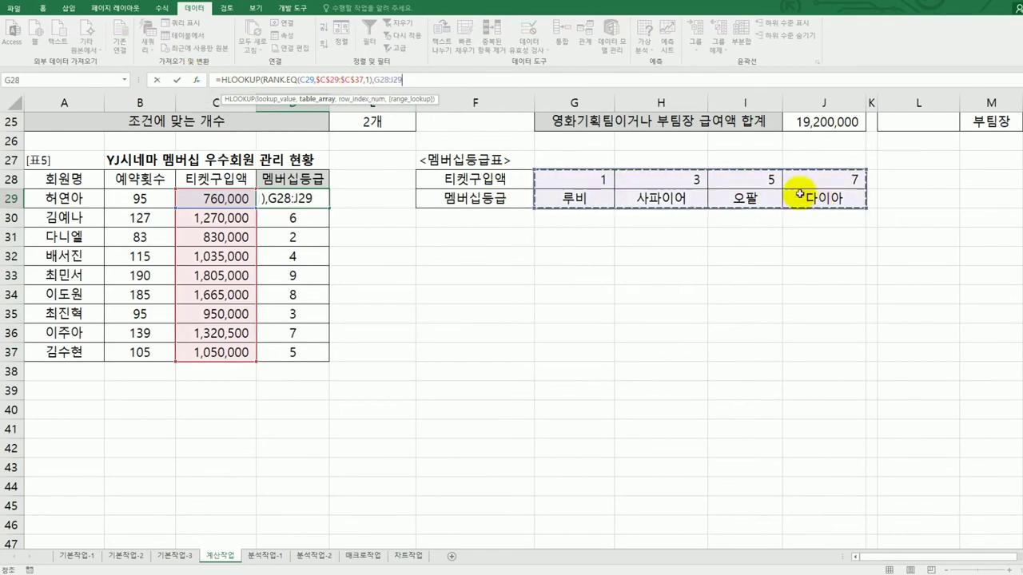
key(F4)
text(,)
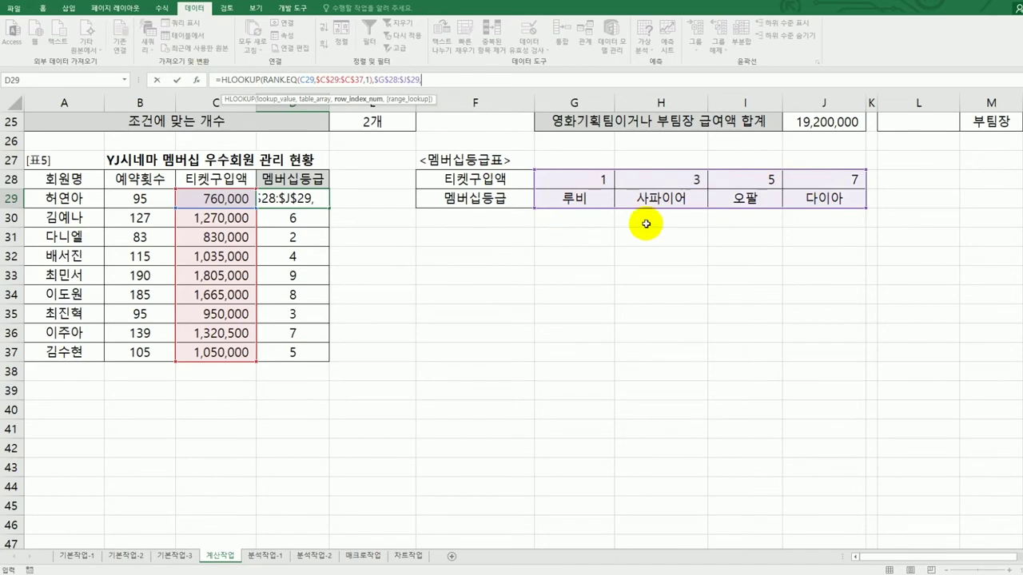
- Complete the HLOOKUP with row index 2 and TRUE for approximate match, and fill it down to D37
text(2)
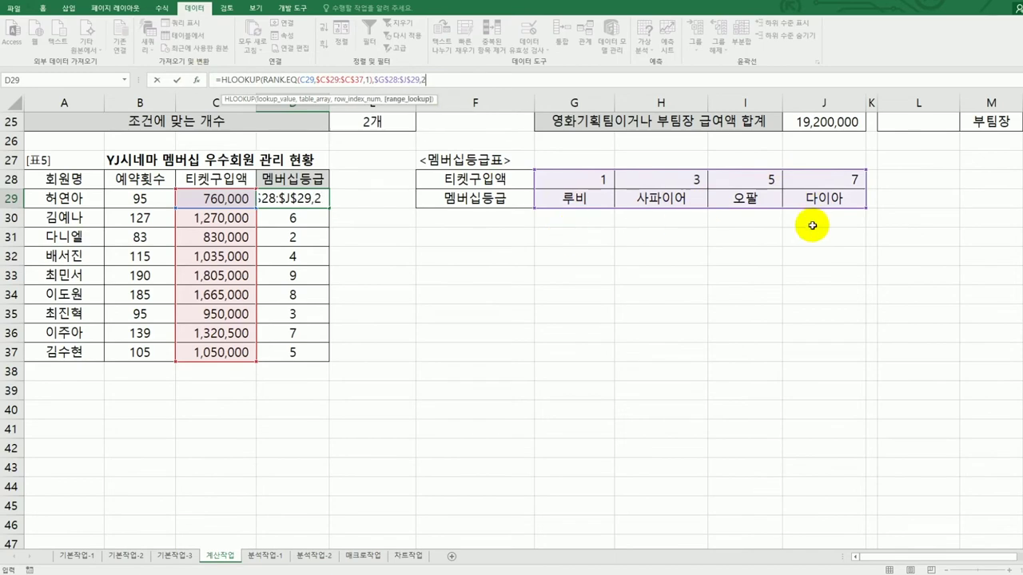
text(,)
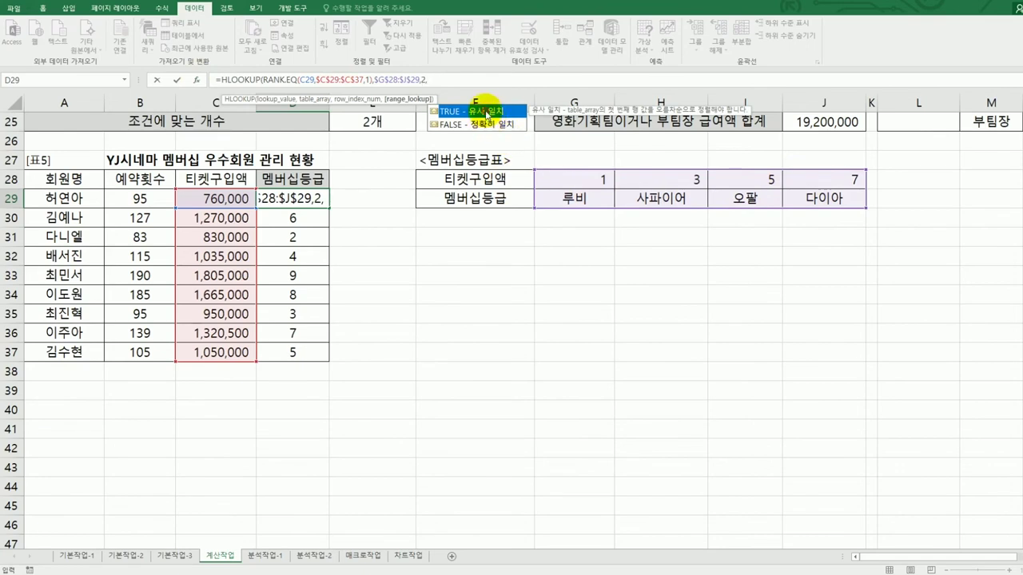
double_click(486, 113)
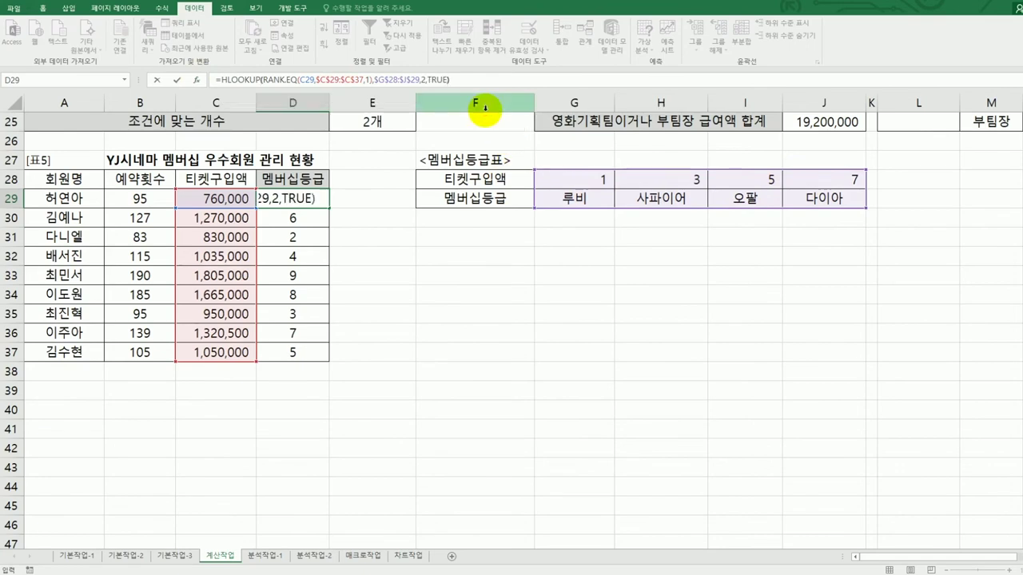
text())
key(Return)
click(294, 201)
drag(329, 210, 326, 361)
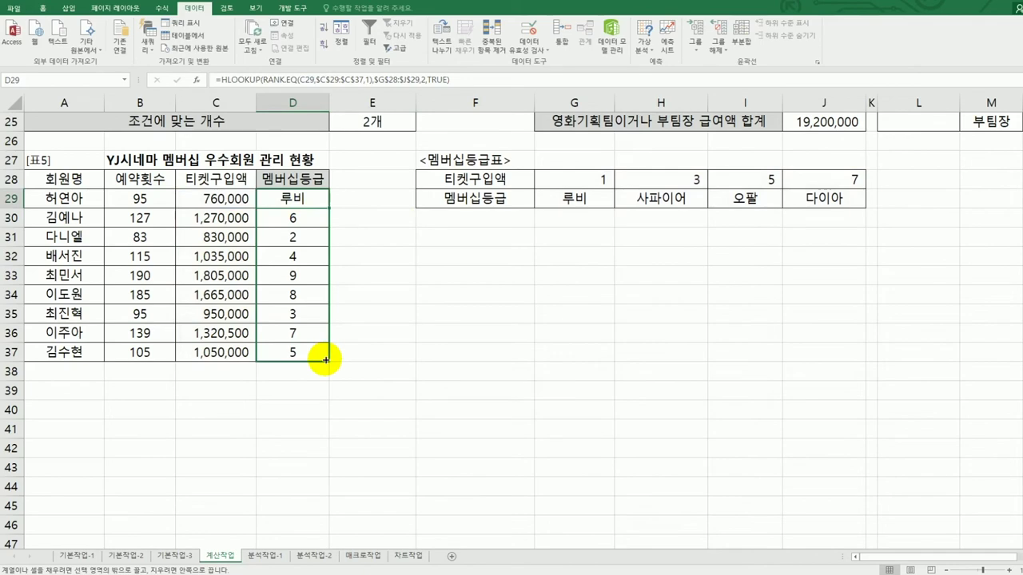
drag(326, 360, 326, 360)
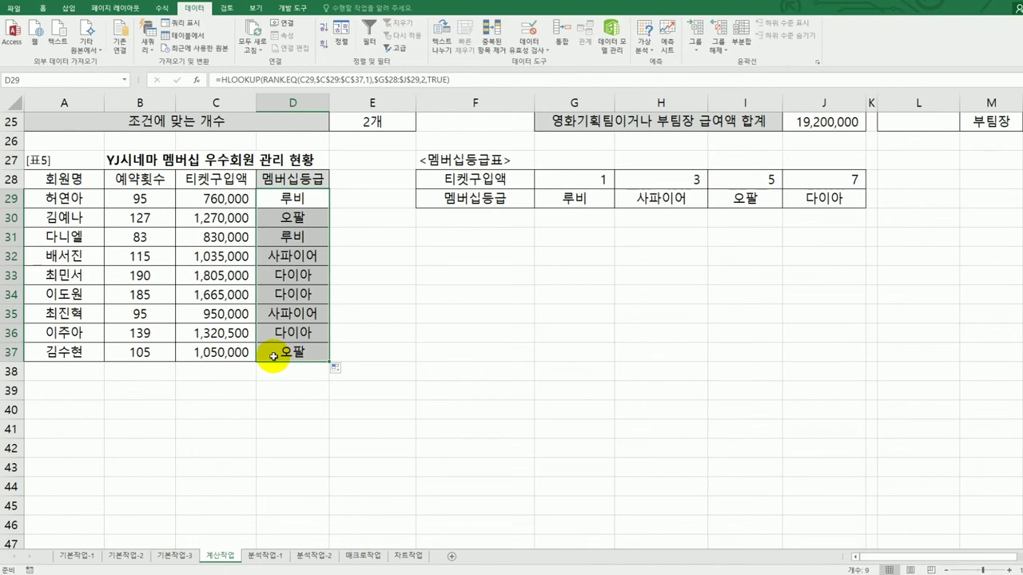
- On the 분석작업-1 sheet, sort the score table in ascending order by 반
click(265, 557)
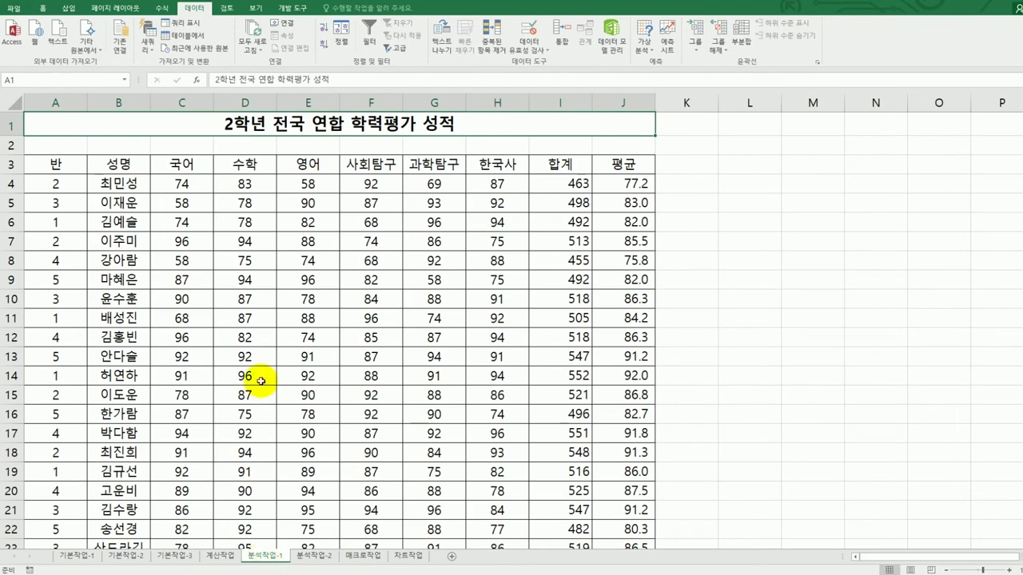
click(125, 240)
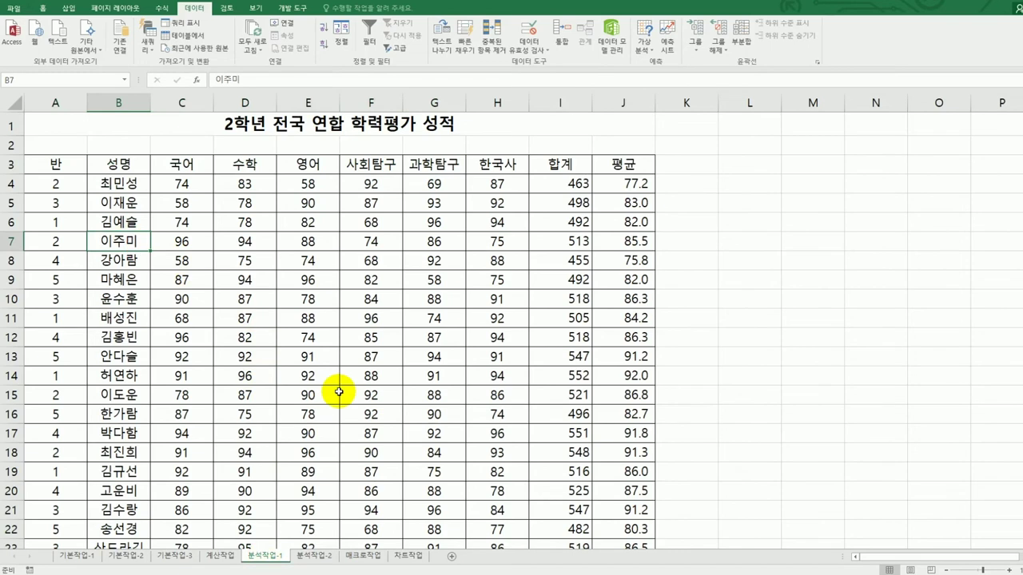
click(76, 223)
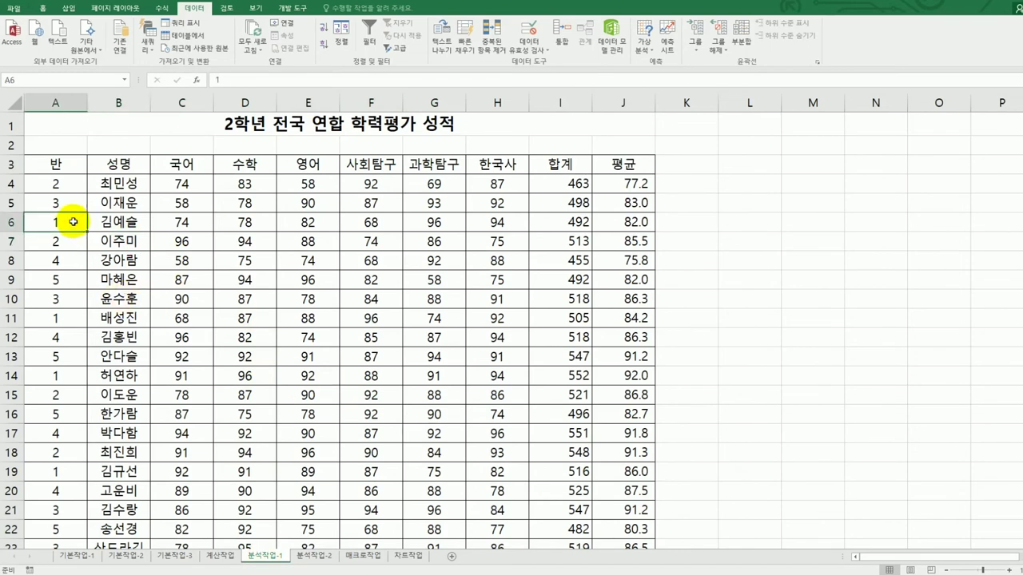
click(320, 30)
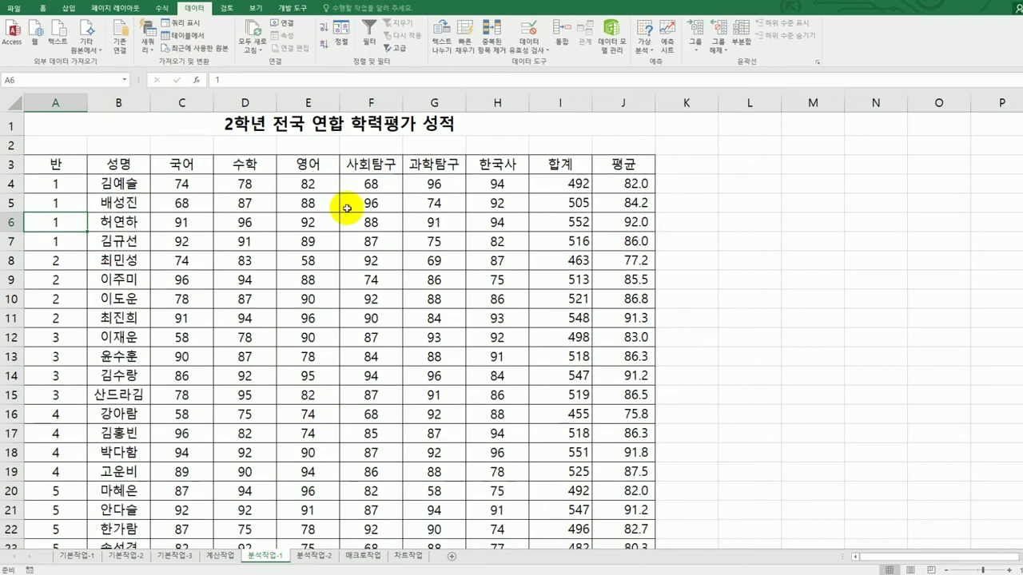
- Open the 부분합 settings for the score table and deselect 평균 as a subtotal item
click(739, 48)
drag(338, 210, 760, 171)
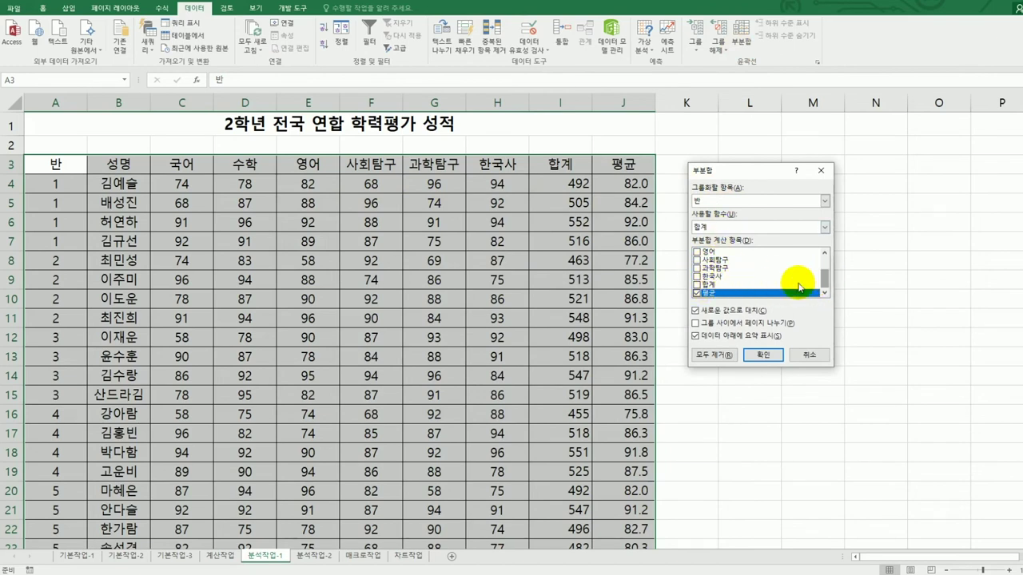
click(694, 293)
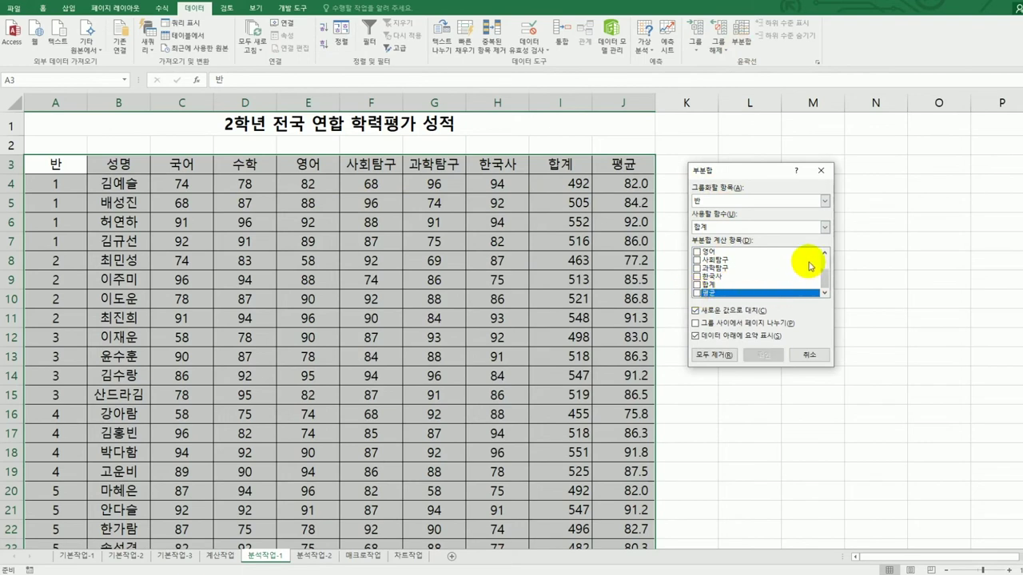
- Apply a 합계 subtotal per 반 to 국어, 수학, 영어, 사회탐구, 과학탐구 and 한국사
click(824, 254)
click(824, 254)
click(824, 254)
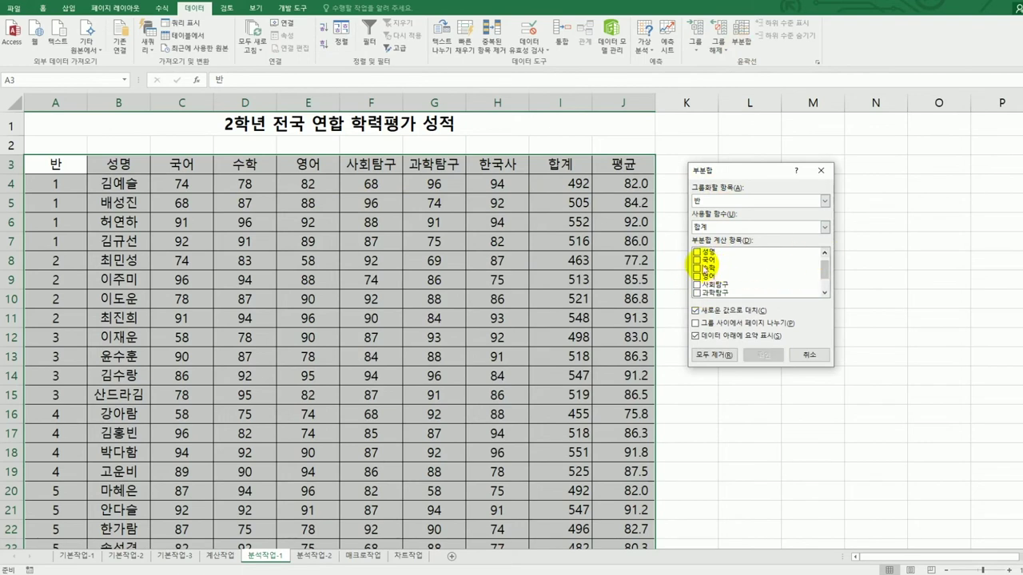
click(697, 260)
click(697, 268)
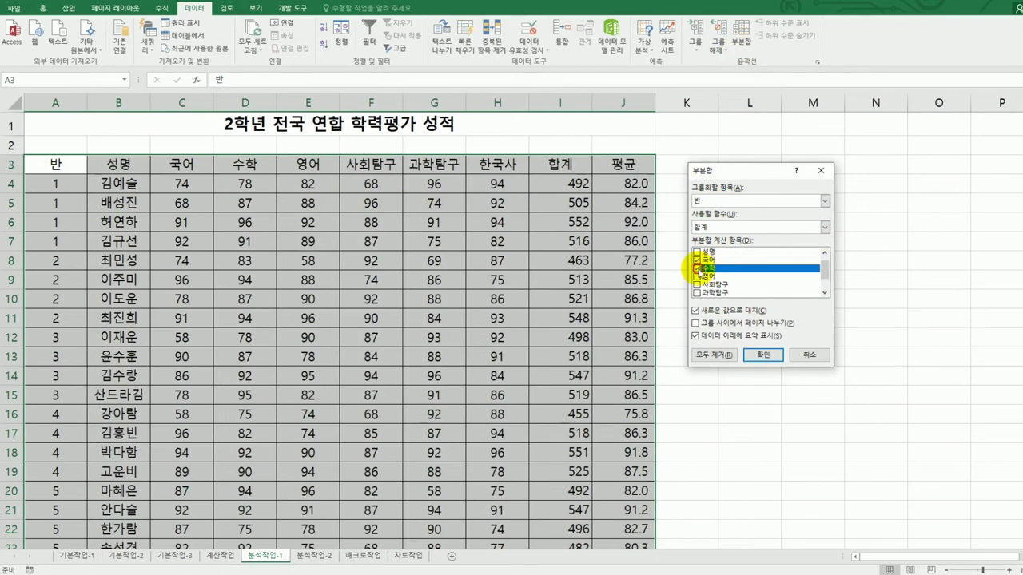
click(697, 276)
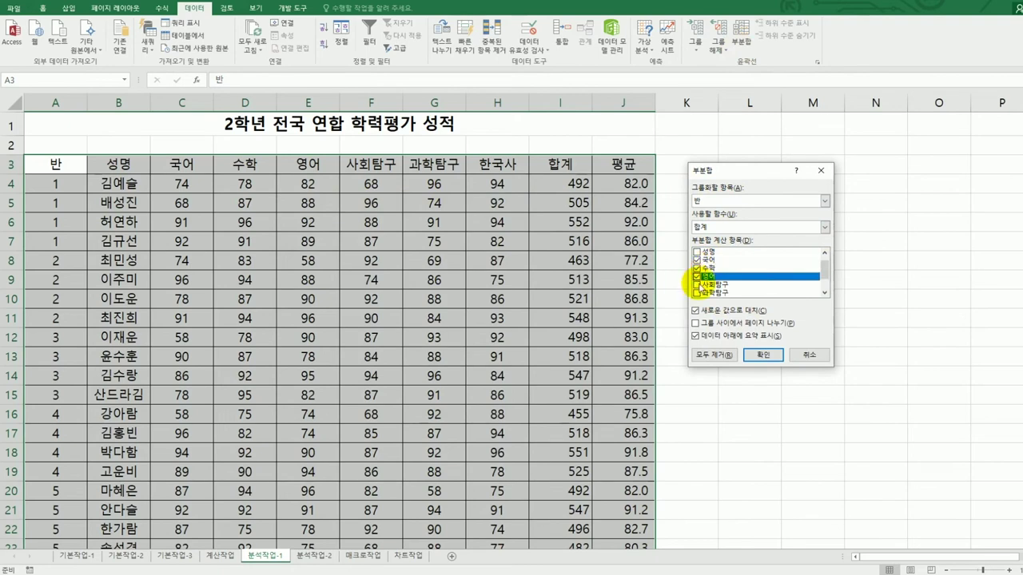
click(697, 284)
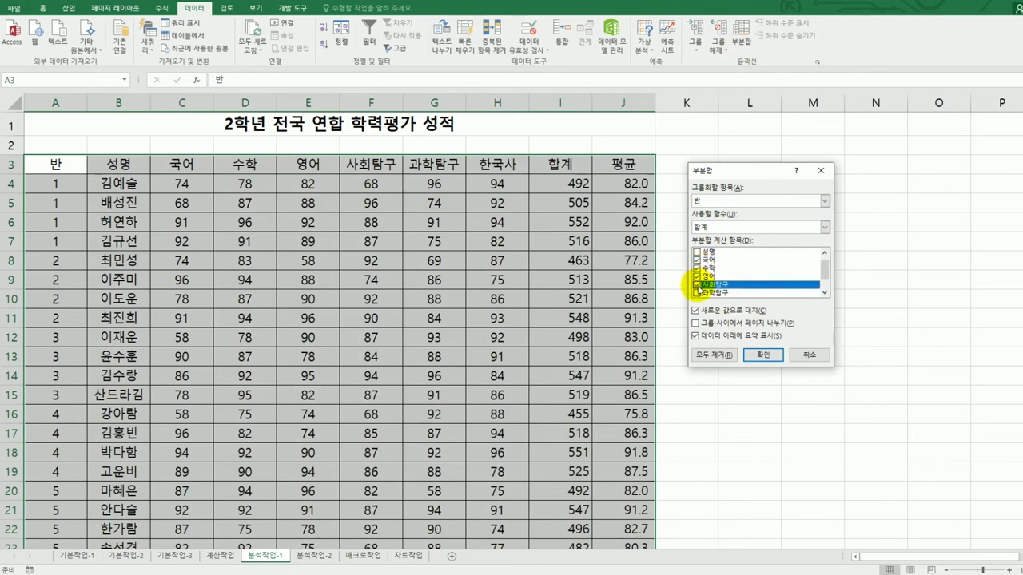
click(697, 292)
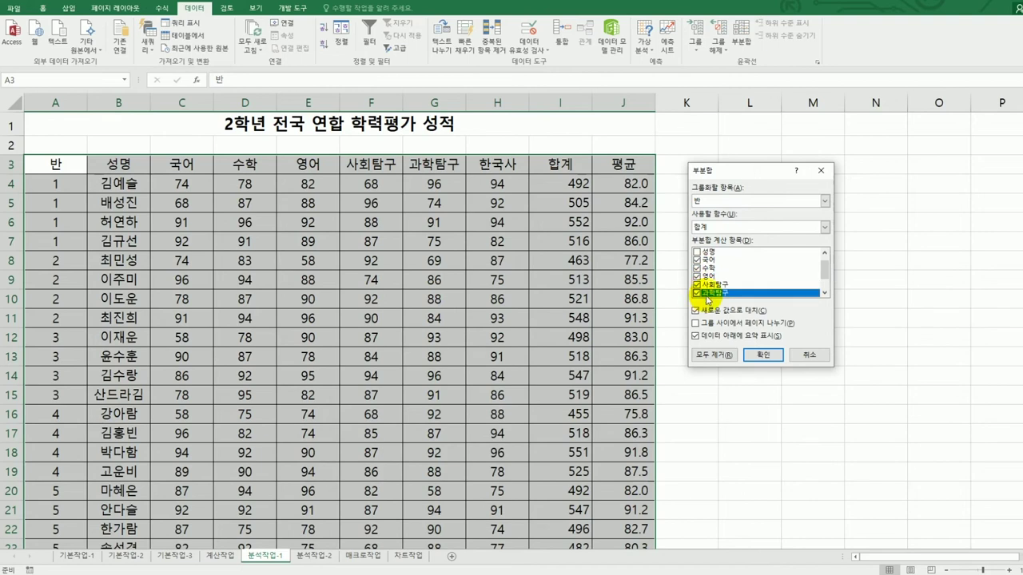
click(824, 296)
click(824, 296)
click(697, 285)
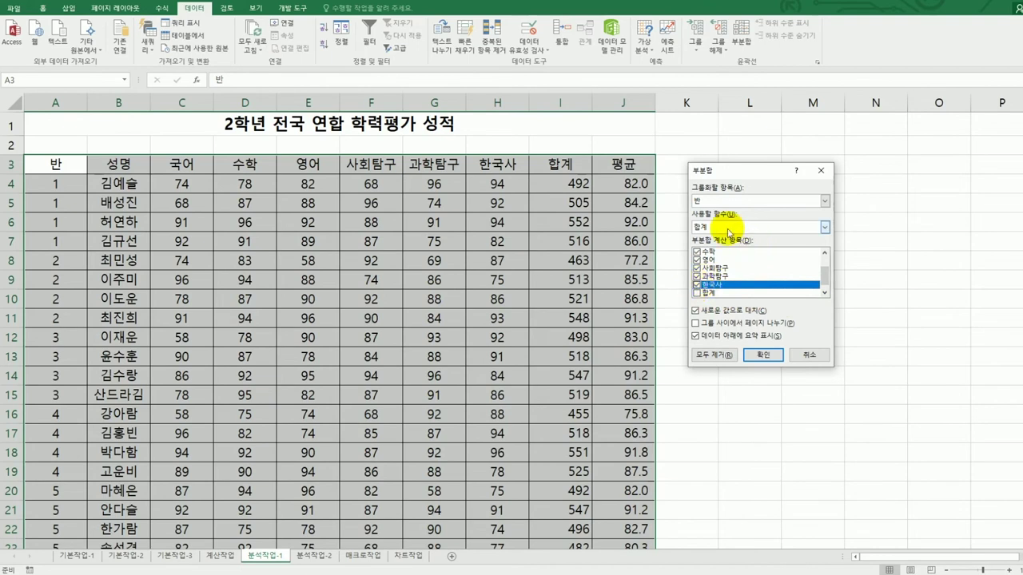
click(761, 356)
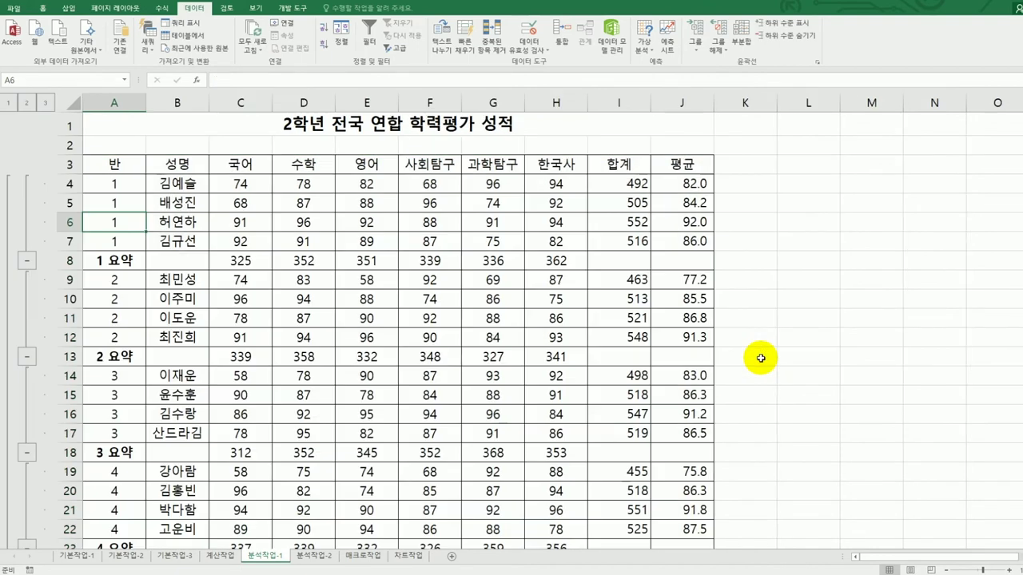
- Add a second subtotal per 반 using 최대값 for the six subjects, with replacement of the current subtotals turned off
click(742, 40)
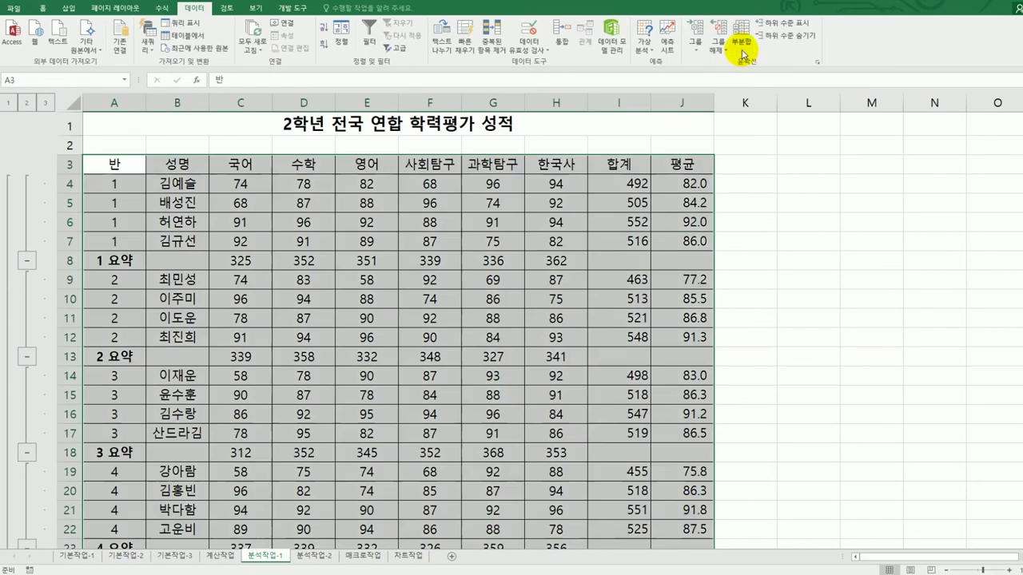
drag(752, 174, 808, 167)
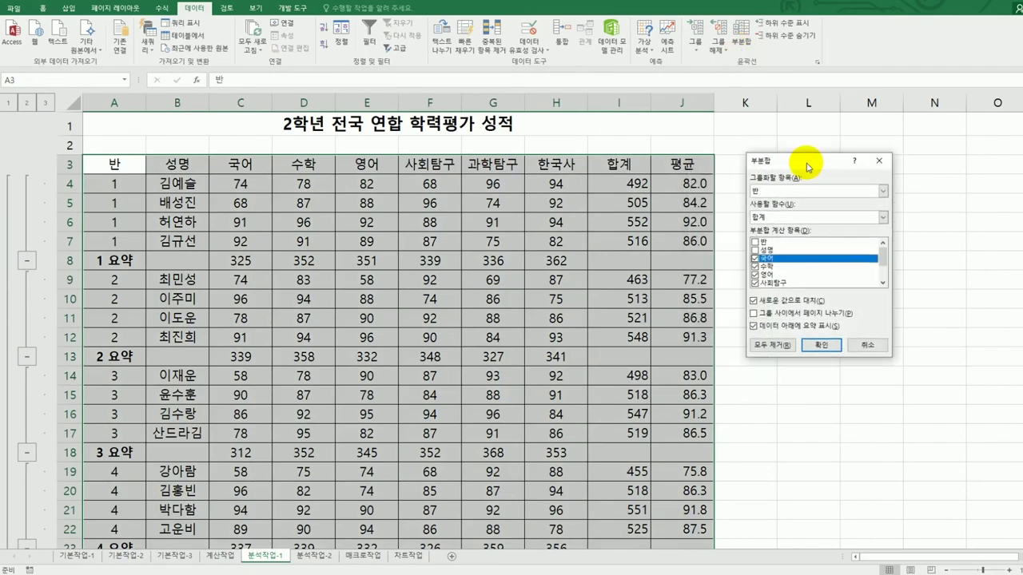
click(774, 301)
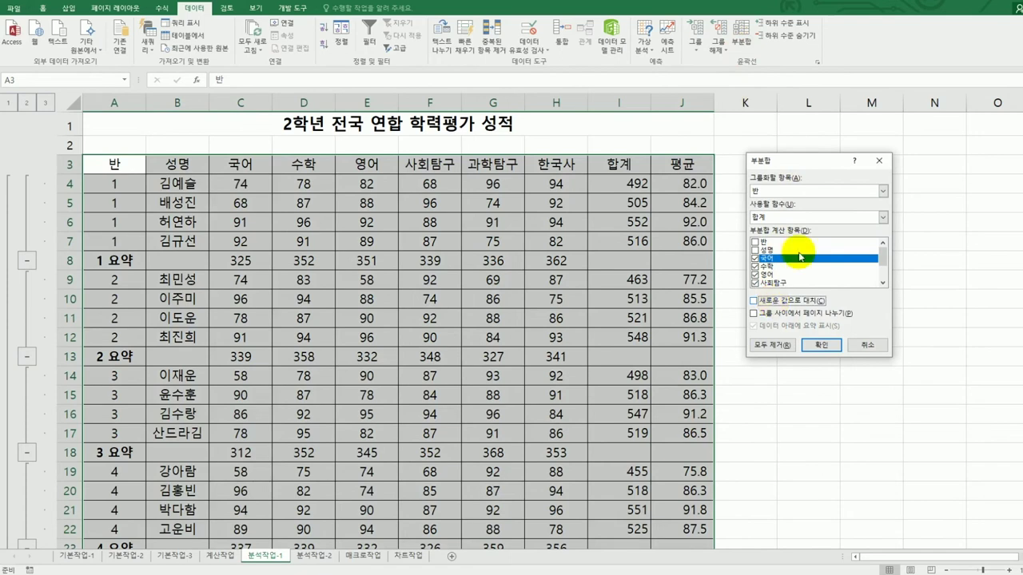
click(803, 217)
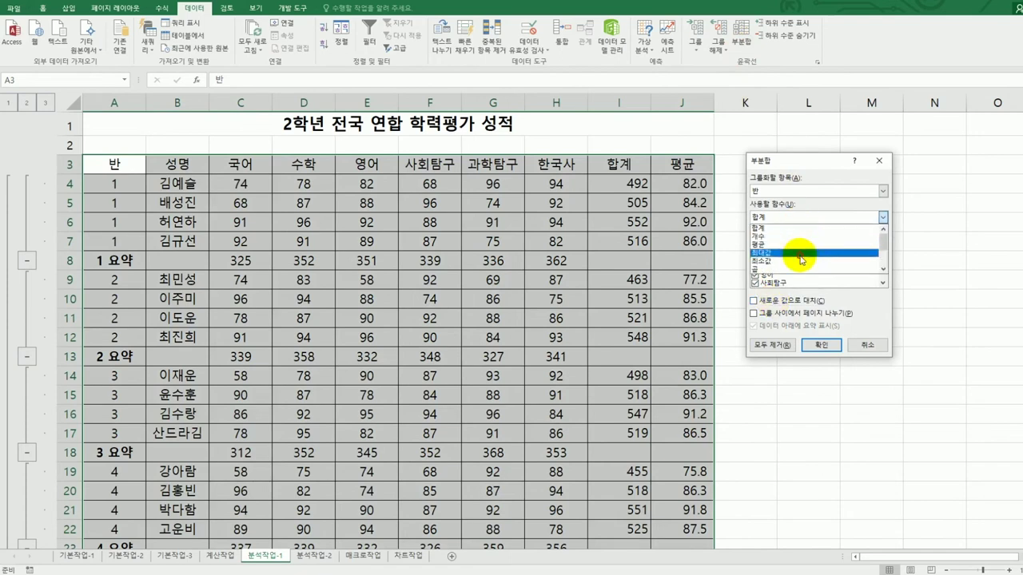
click(800, 253)
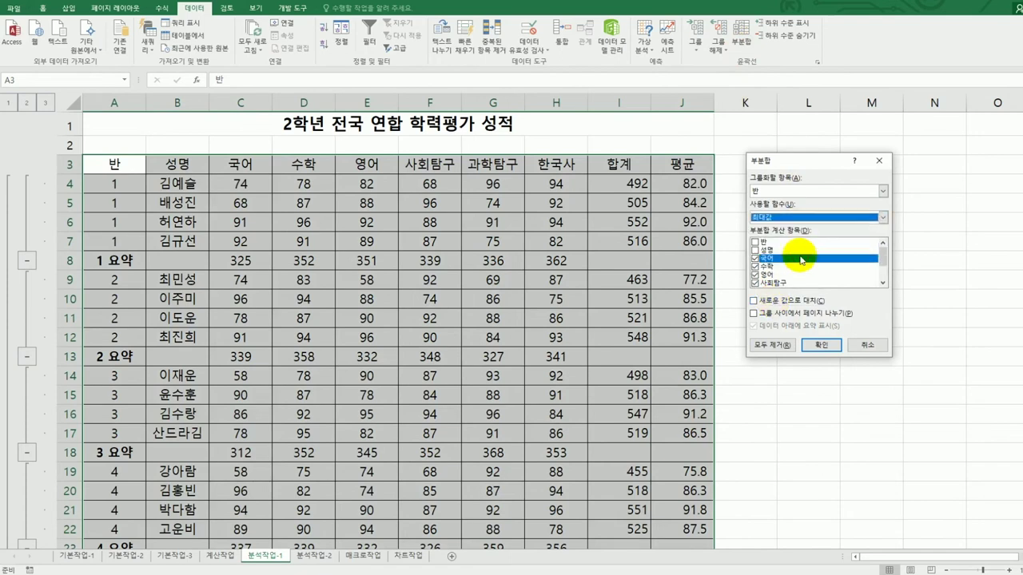
click(810, 346)
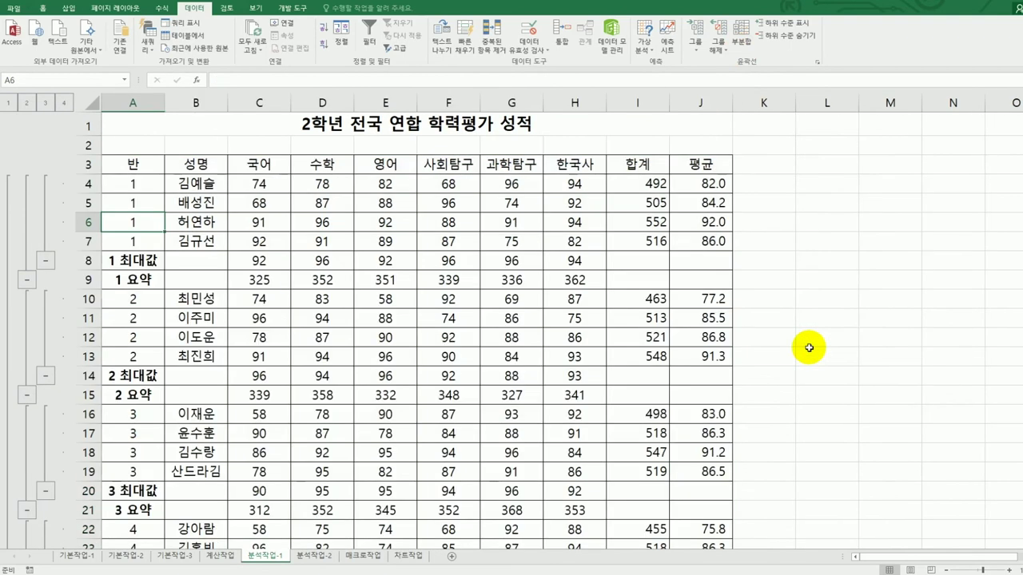
scroll(809, 347, down, 7)
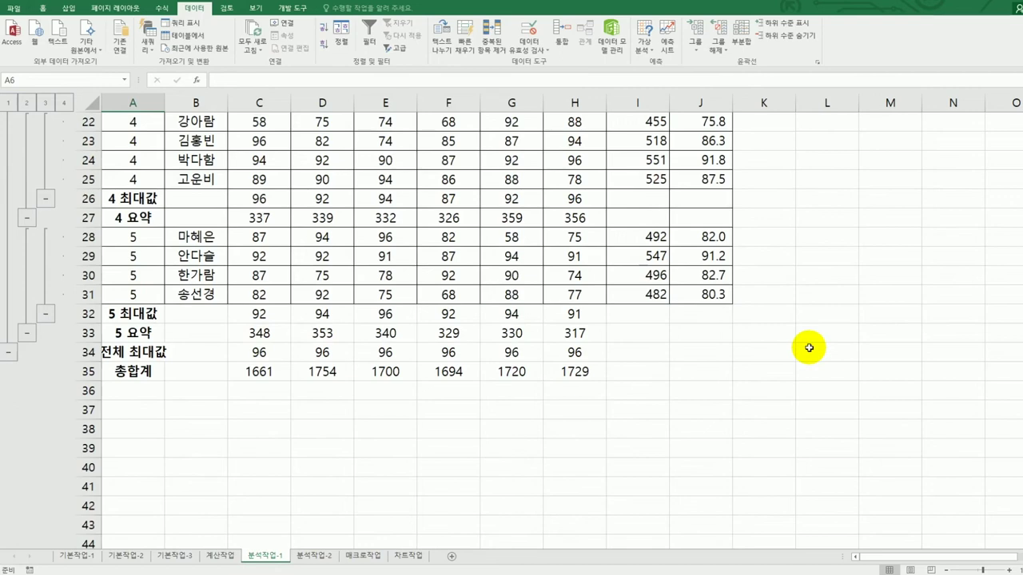
scroll(808, 347, up, 7)
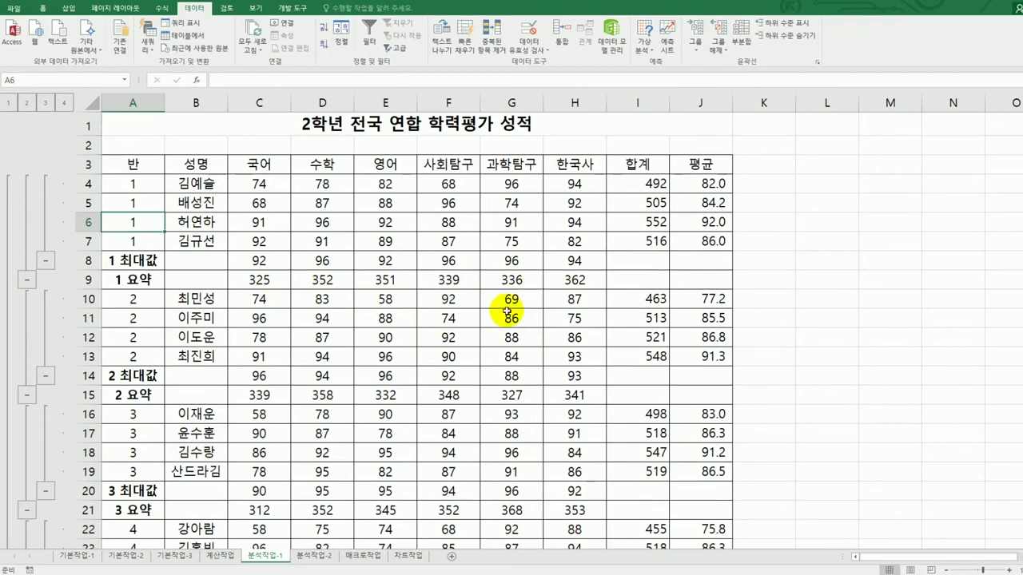
- Remove all subtotals from the score table and reapply only the 합계 subtotal per 반 for the six subjects
click(483, 315)
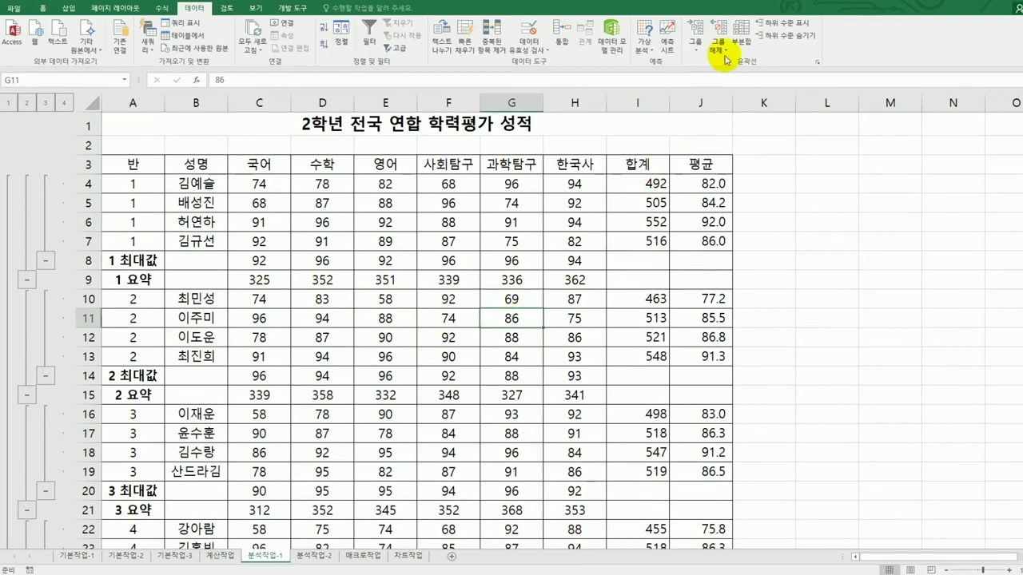
click(742, 39)
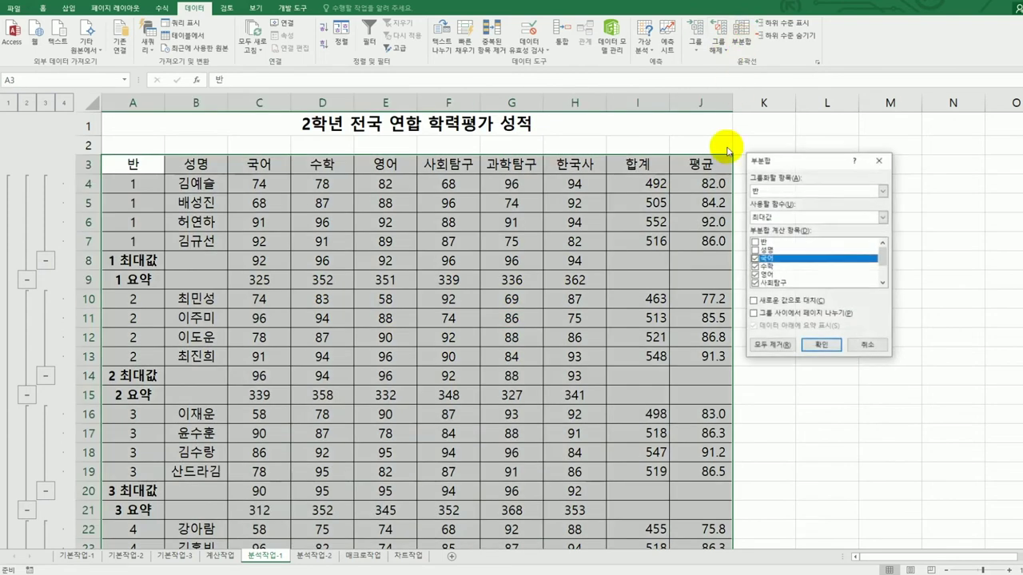
click(767, 344)
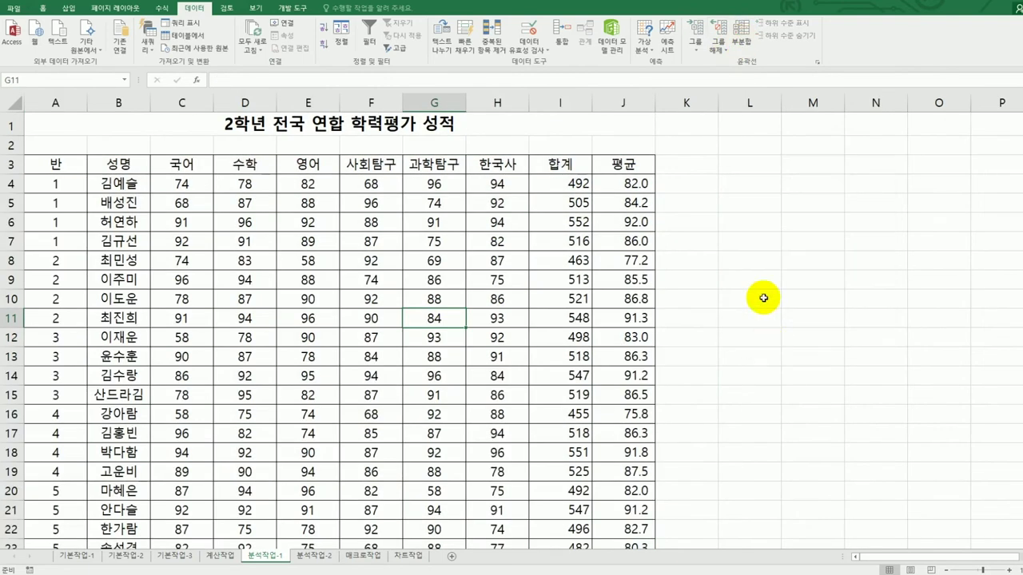
click(747, 41)
click(779, 217)
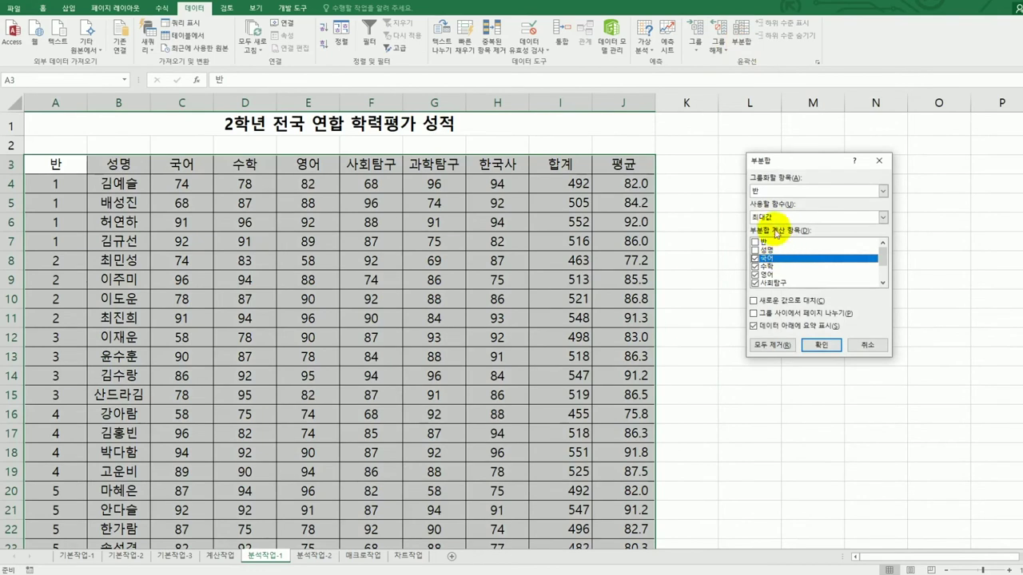
click(775, 227)
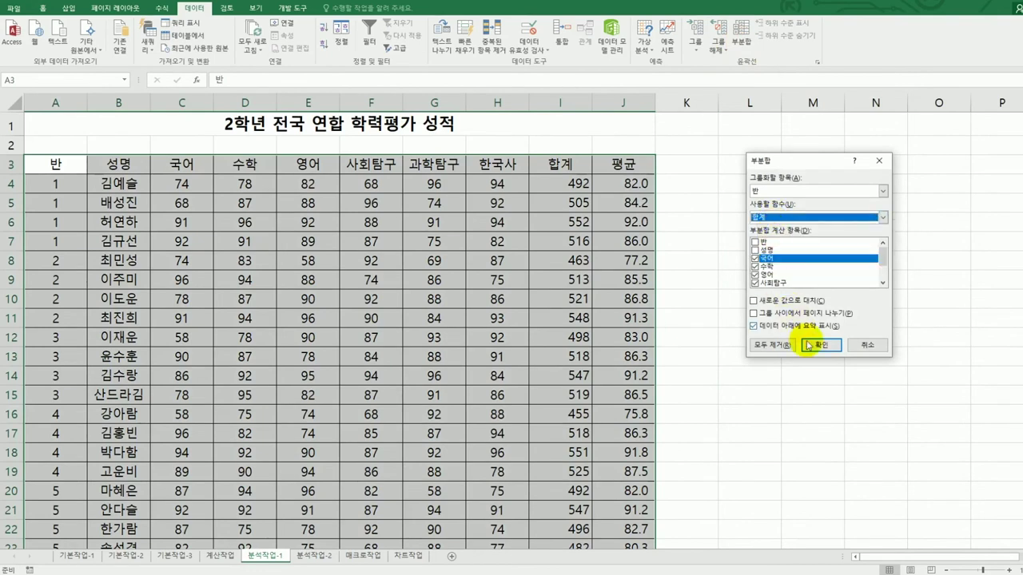
click(814, 347)
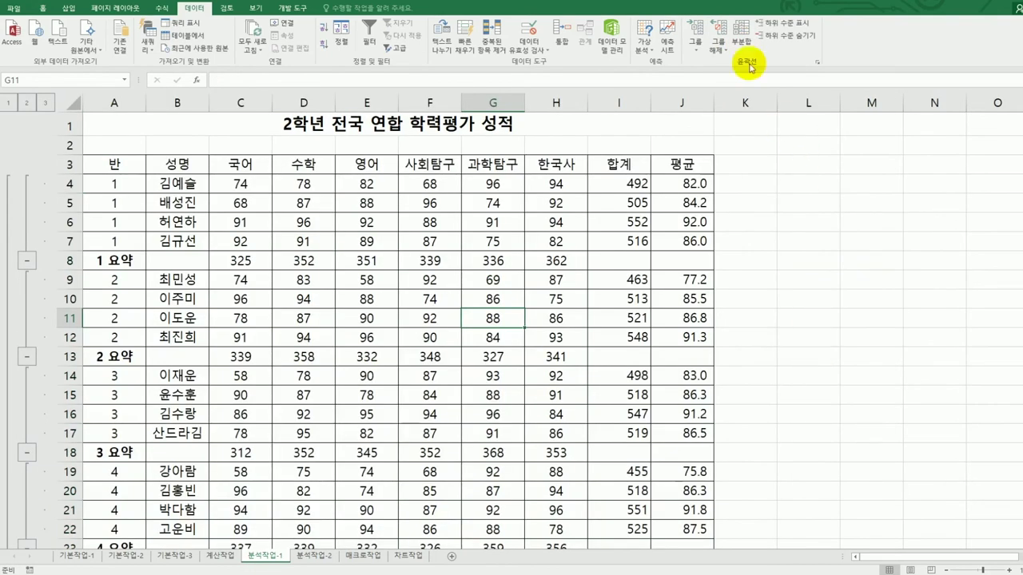
- Set the function of another subtotal to 최대값 and deselect 국어, 수학, 영어, 사회탐구, 과학탐구 and 한국사 as its items
click(745, 40)
click(779, 217)
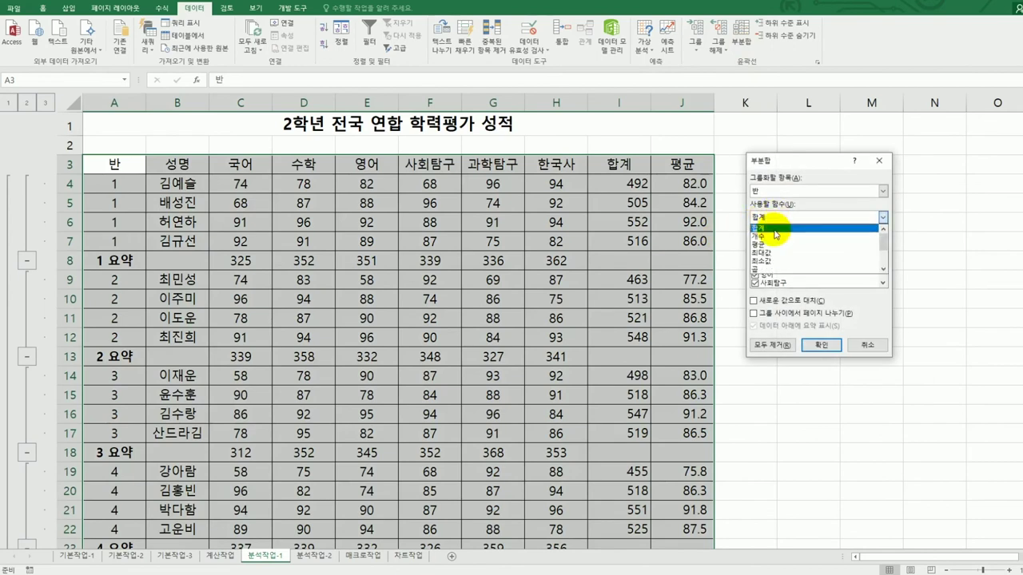
click(774, 257)
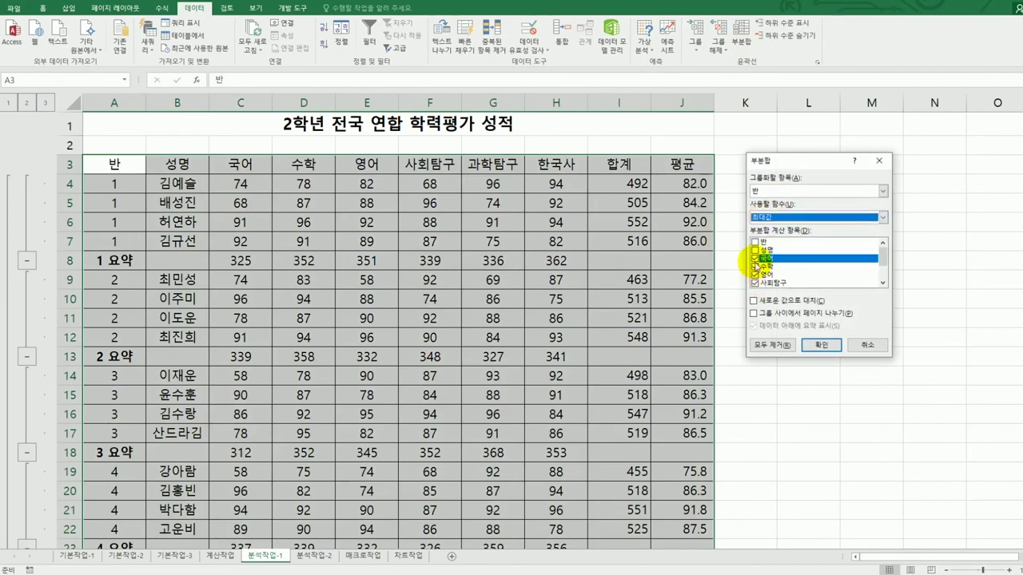
click(755, 258)
click(755, 266)
click(754, 274)
click(754, 283)
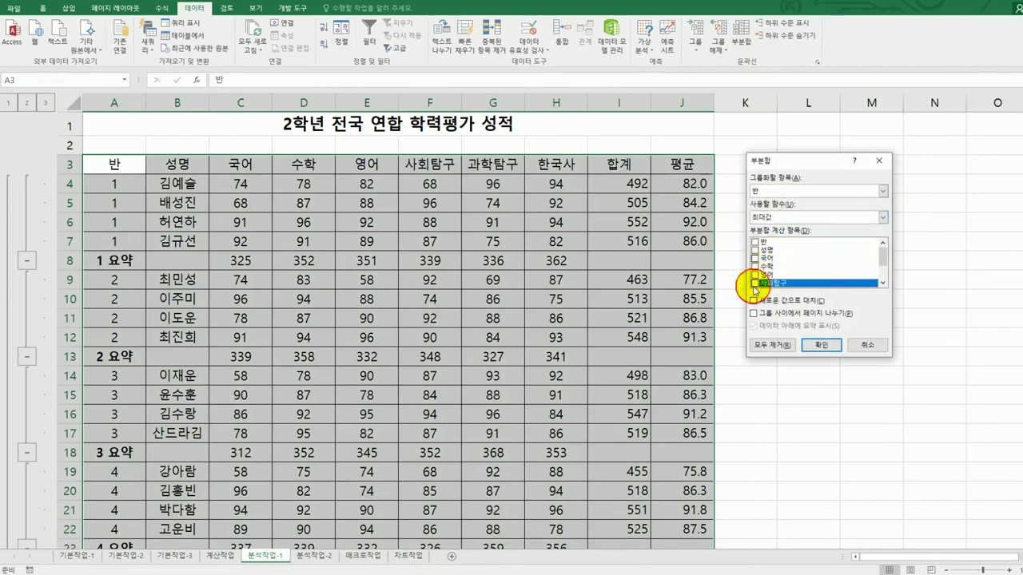
click(882, 284)
click(882, 284)
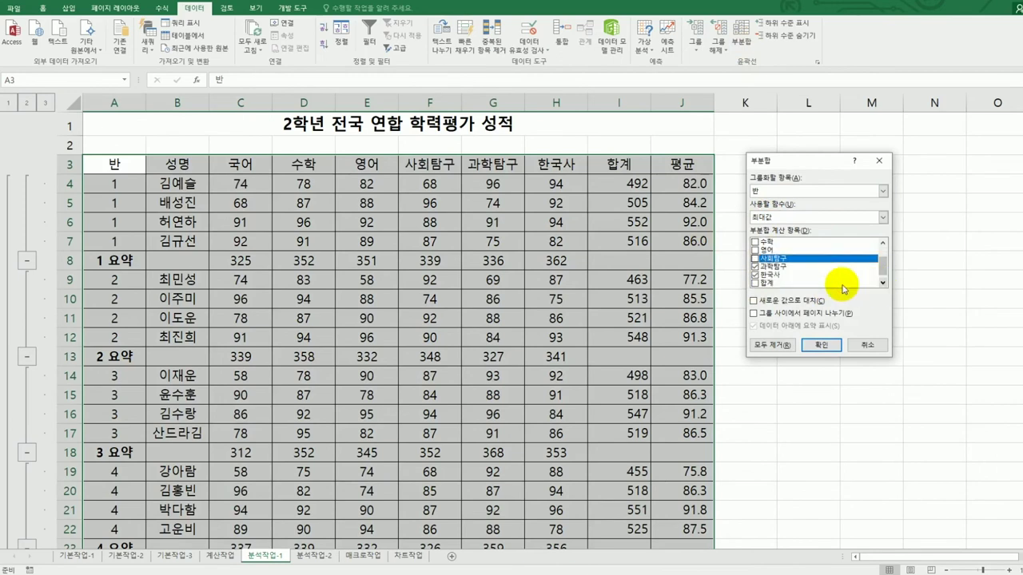
click(755, 266)
click(755, 274)
- Choose 평균 as the only item and apply the 최대값 subtotal alongside the 합계 subtotals
click(754, 283)
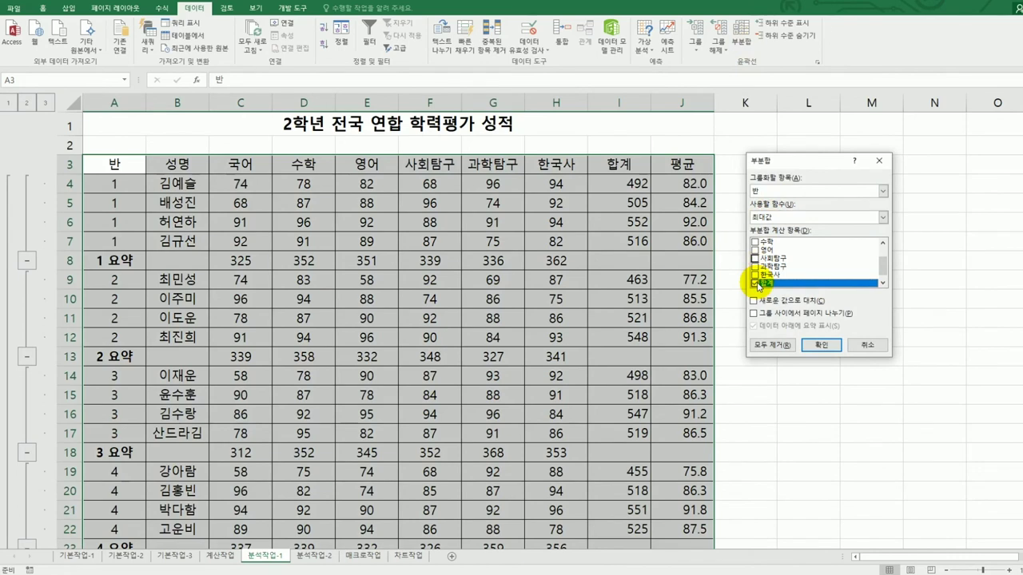
click(756, 283)
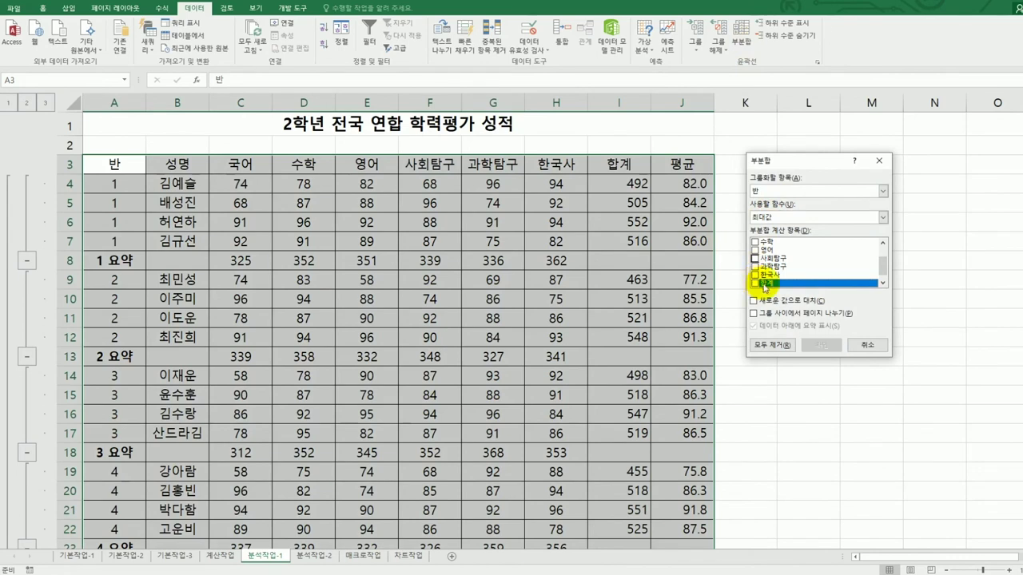
click(882, 283)
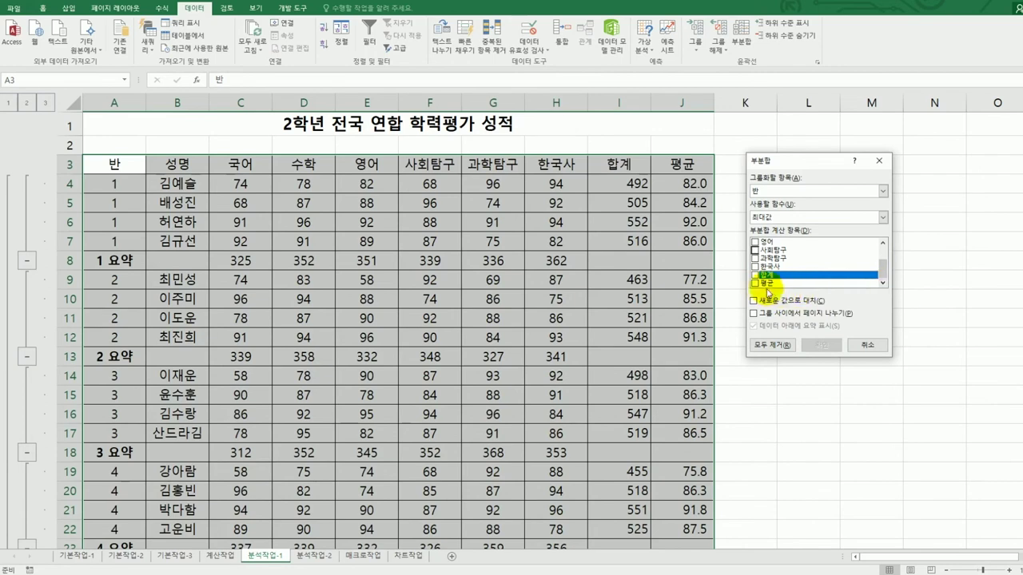
click(755, 283)
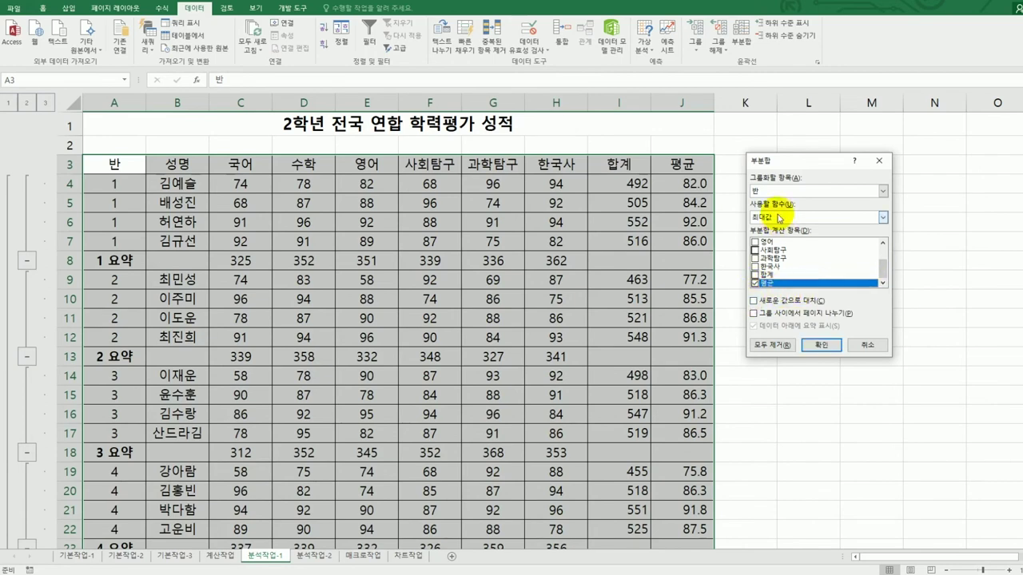
click(821, 346)
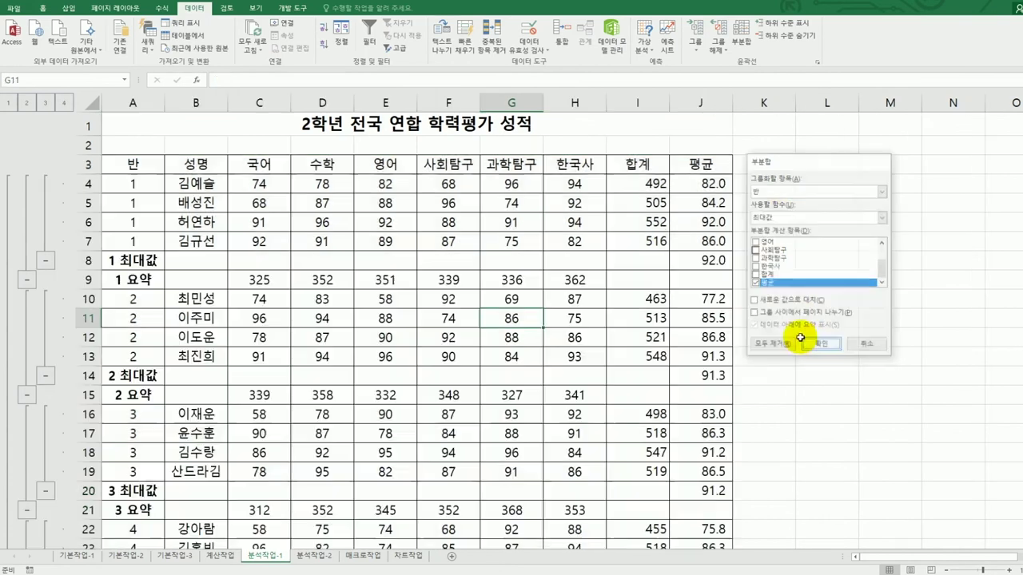
scroll(823, 329, down, 3)
scroll(823, 328, down, 2)
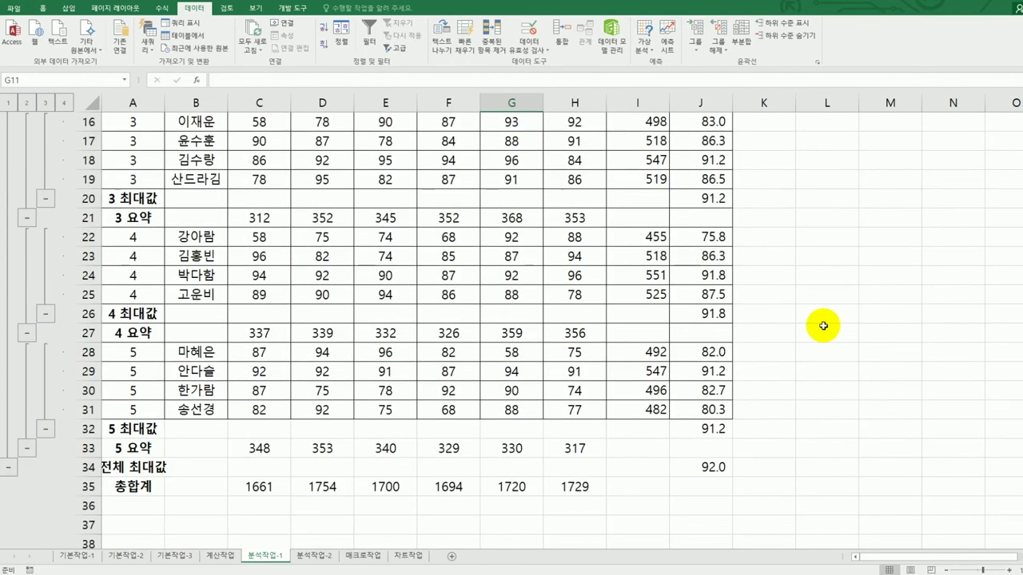
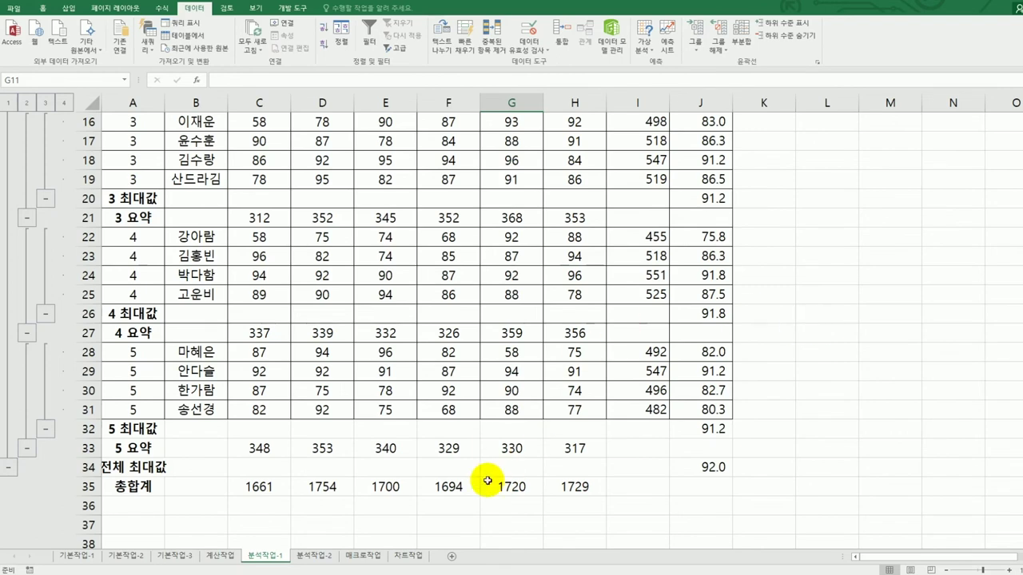
- On the 분석작업-2 sheet, examine how the 판매수량 and 판매단가 values and corner cell B15 relate to input cells B2 and B3 and the 판매수익 formula in B9
click(313, 556)
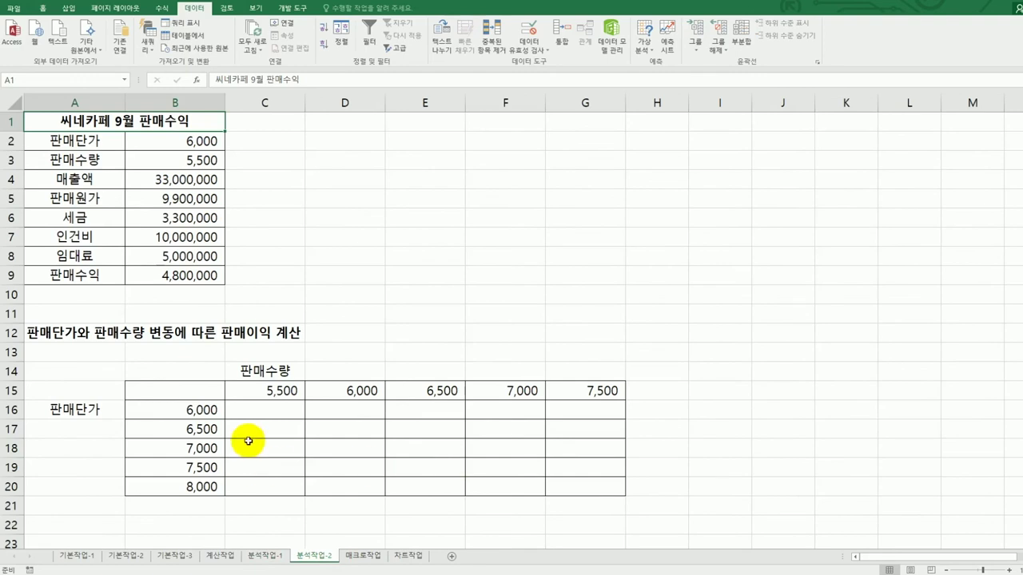
drag(256, 392, 590, 398)
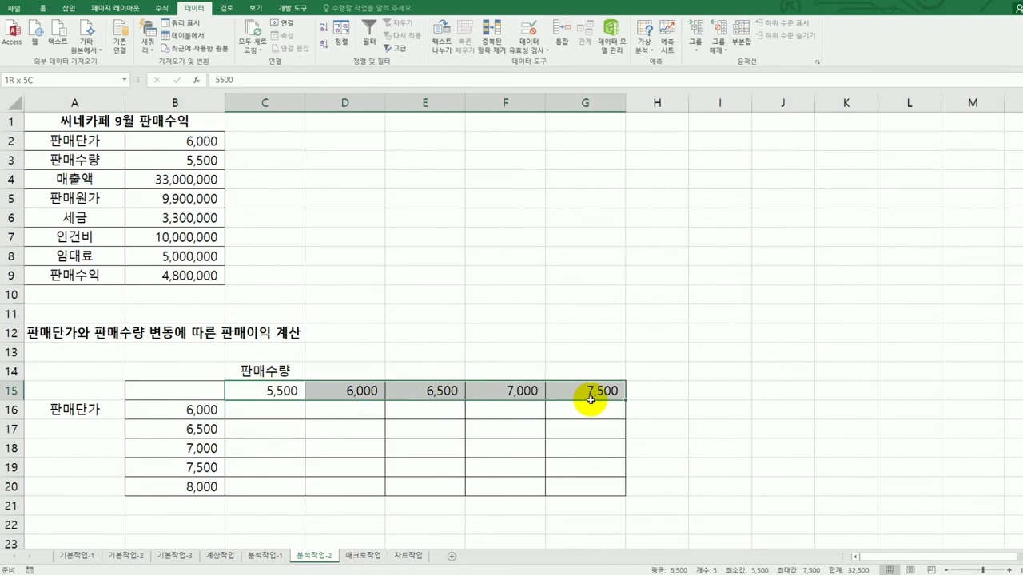
drag(210, 407, 204, 485)
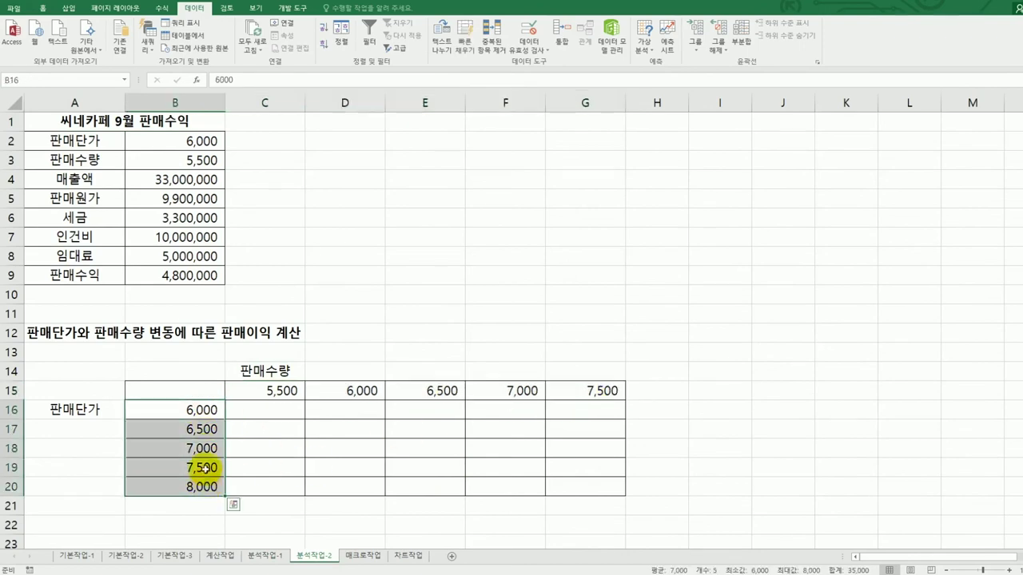
click(280, 394)
drag(279, 393, 468, 391)
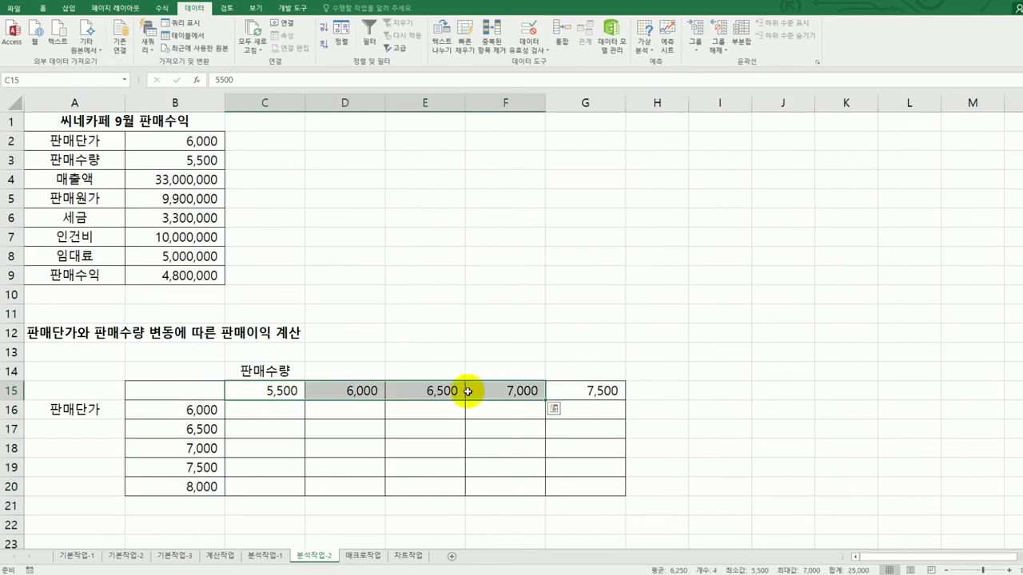
click(157, 161)
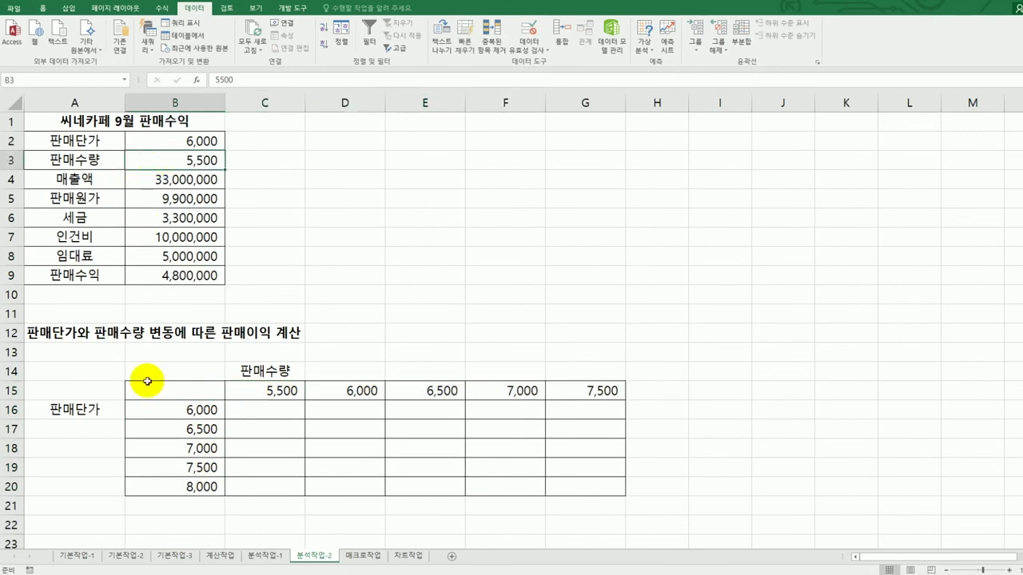
drag(155, 411, 171, 480)
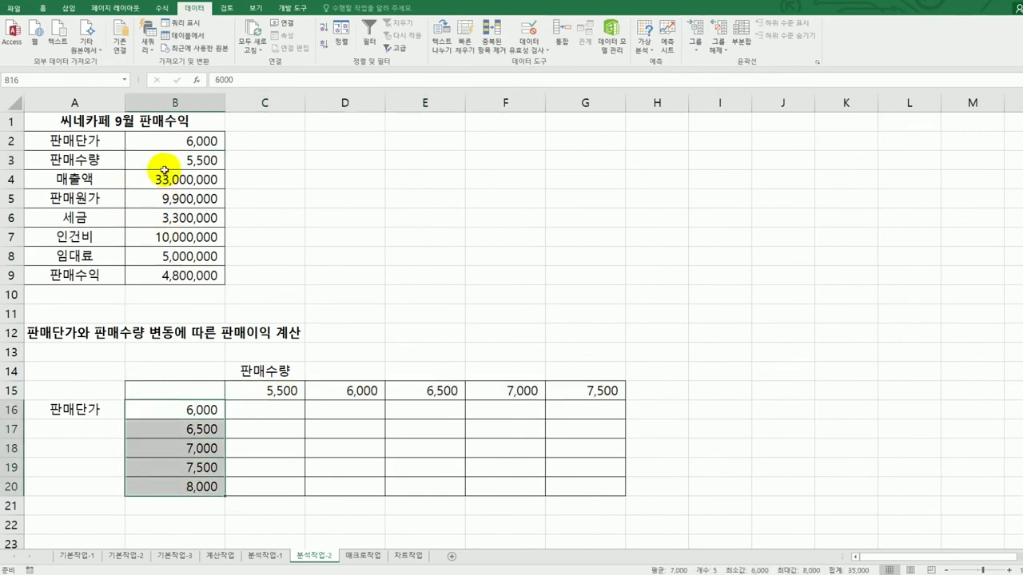
click(168, 140)
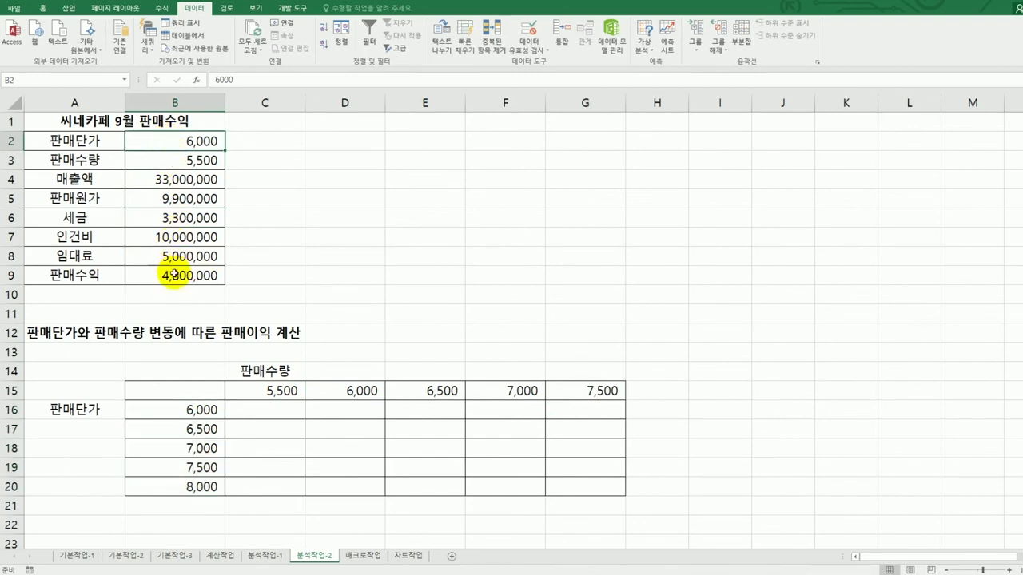
click(170, 276)
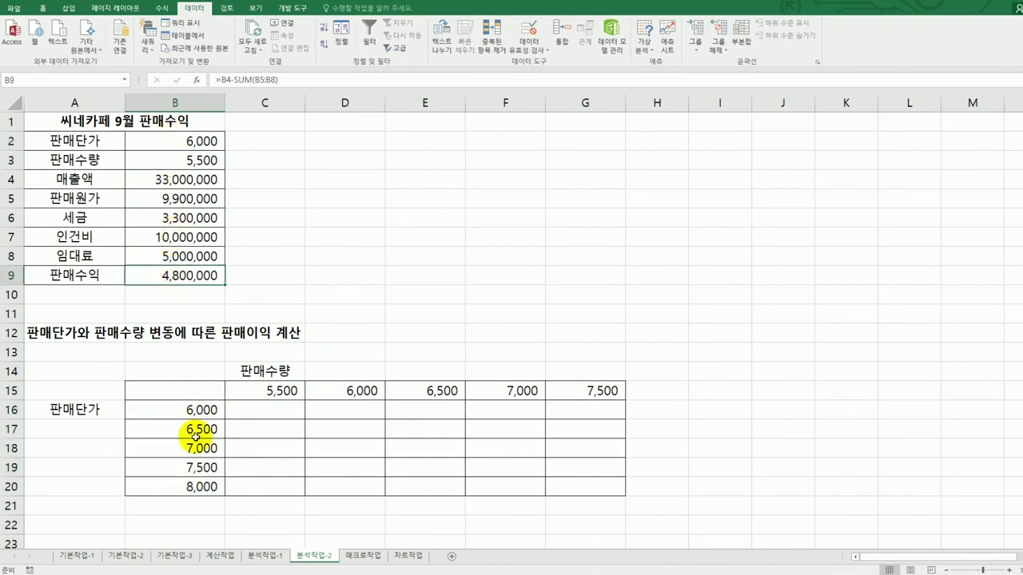
click(193, 391)
click(195, 280)
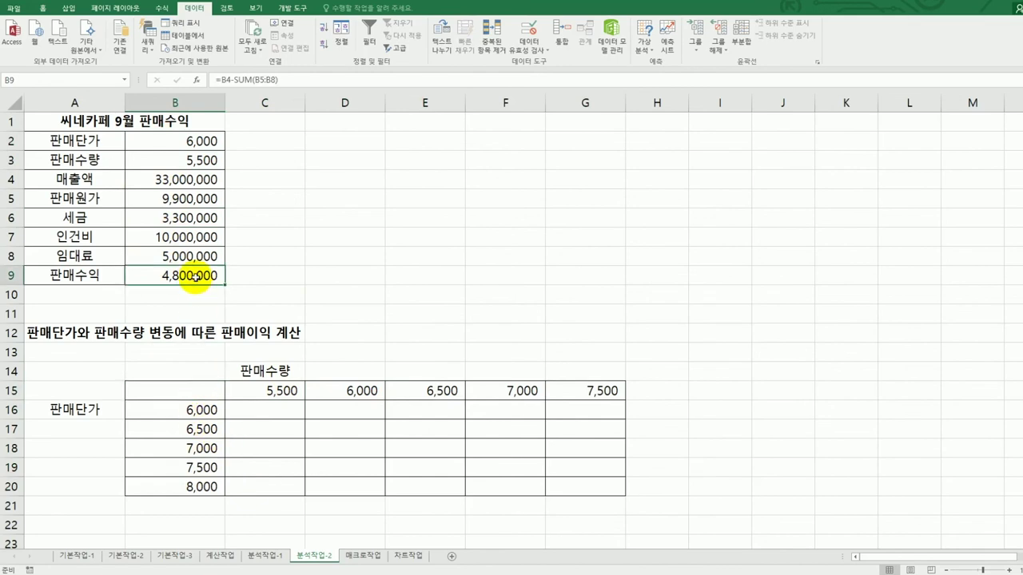
click(188, 391)
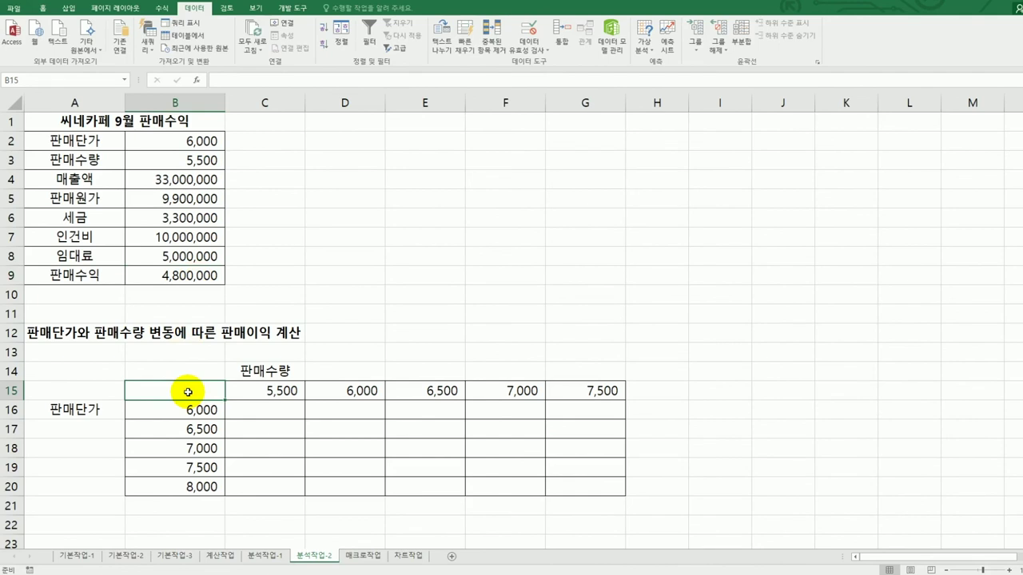
- Link corner cell B15 of the profit table to the 판매수익 result with the formula =B9
click(190, 279)
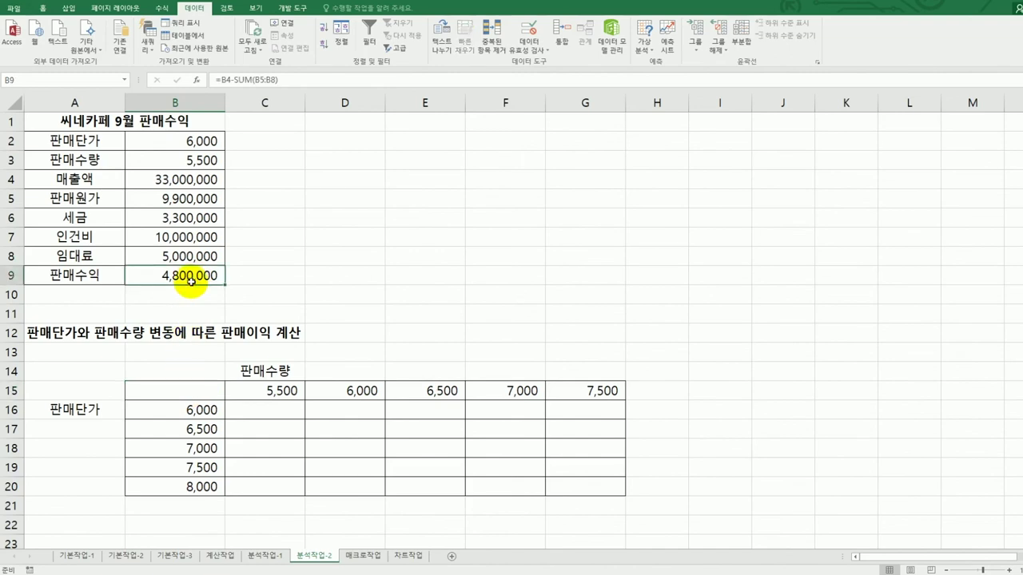
click(196, 390)
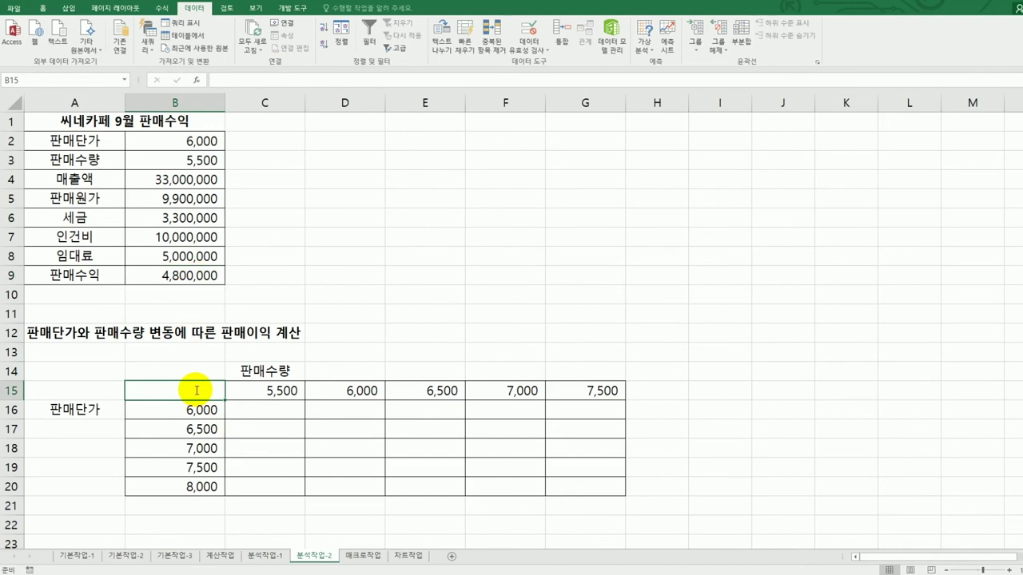
text(=)
click(179, 278)
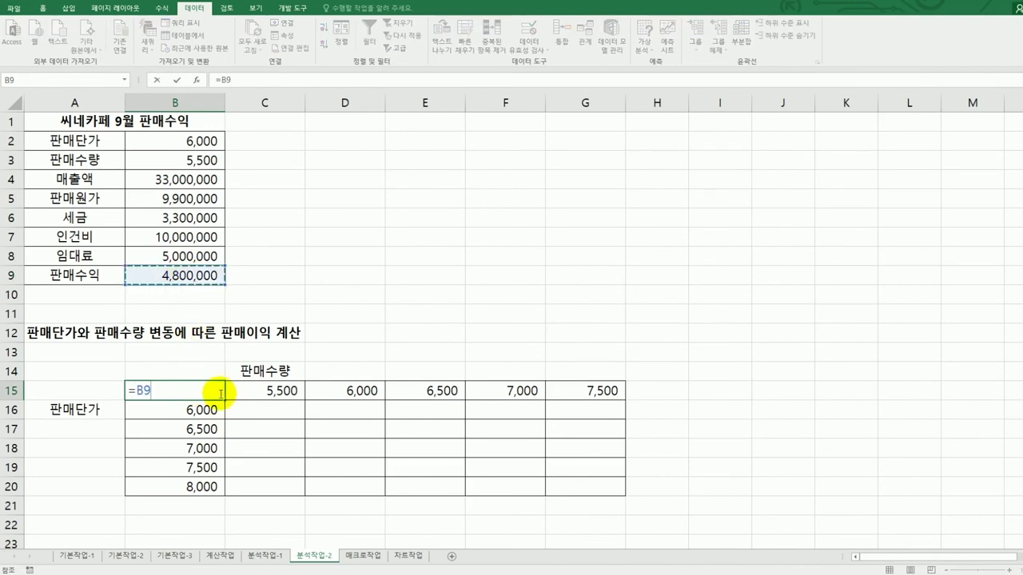
key(Return)
- Create a what-if data table on B15:G20 with row input cell $B$3 and column input cell $B$2
drag(223, 391, 572, 482)
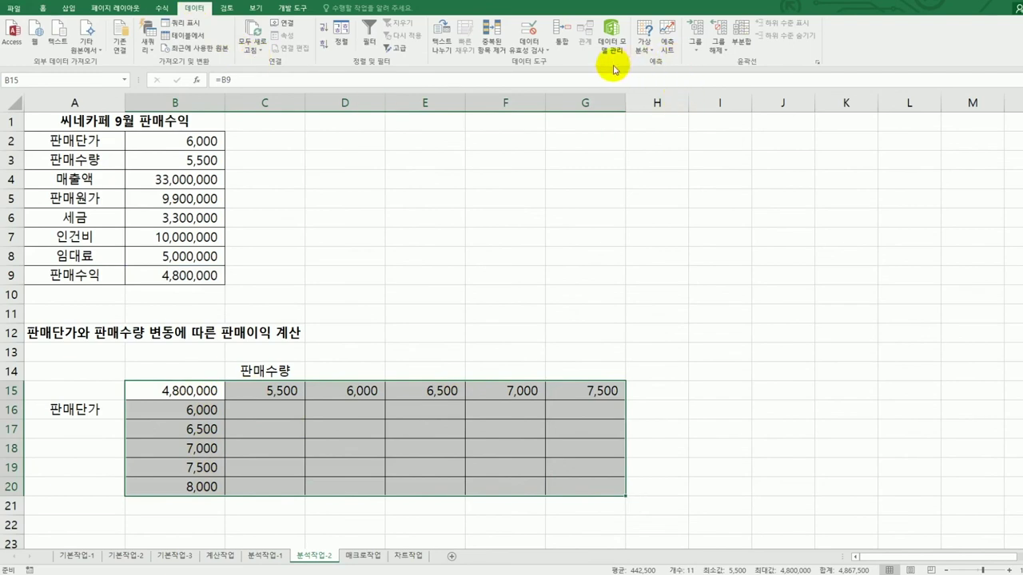
click(649, 54)
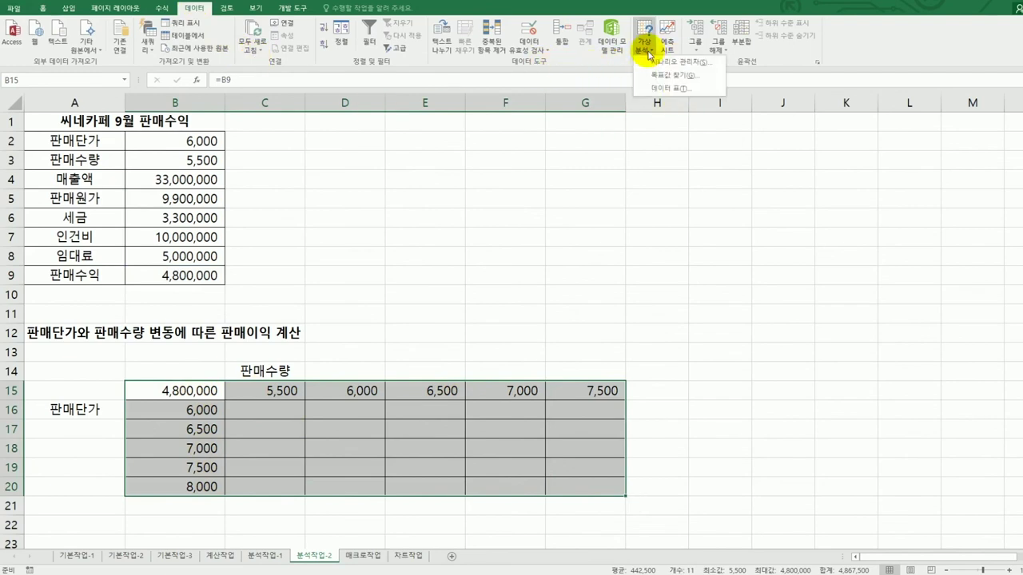
click(649, 88)
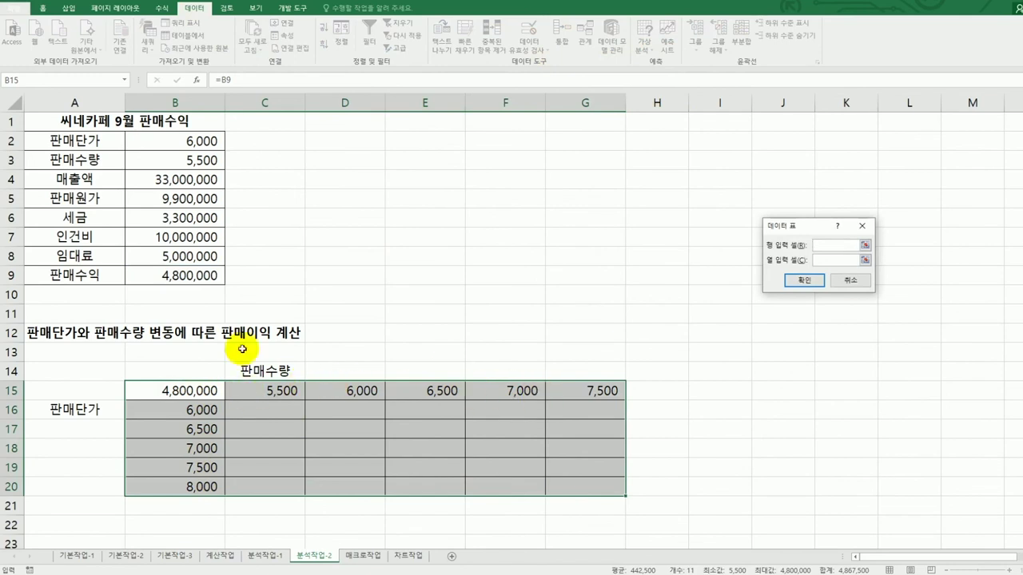
click(165, 160)
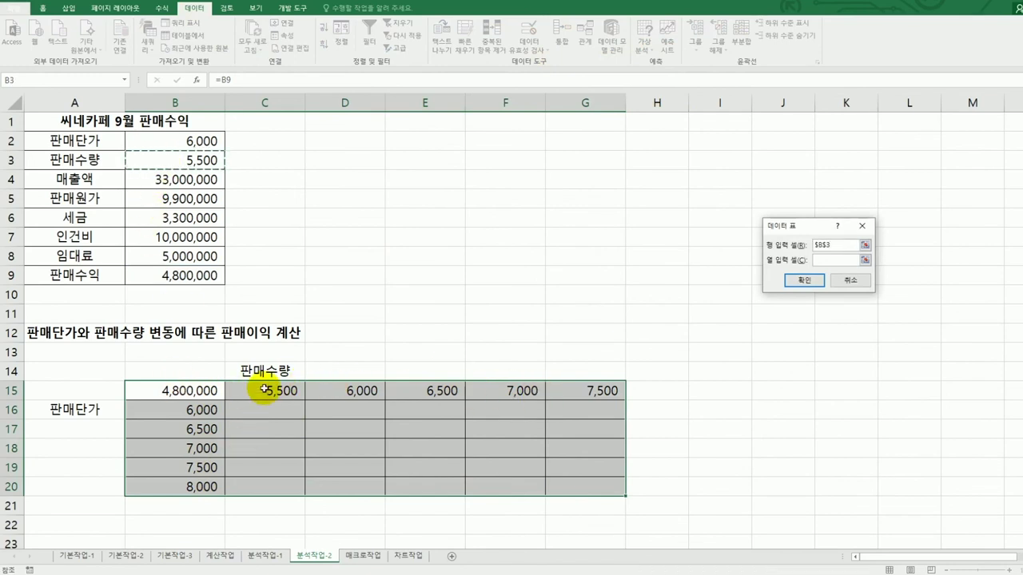
click(828, 260)
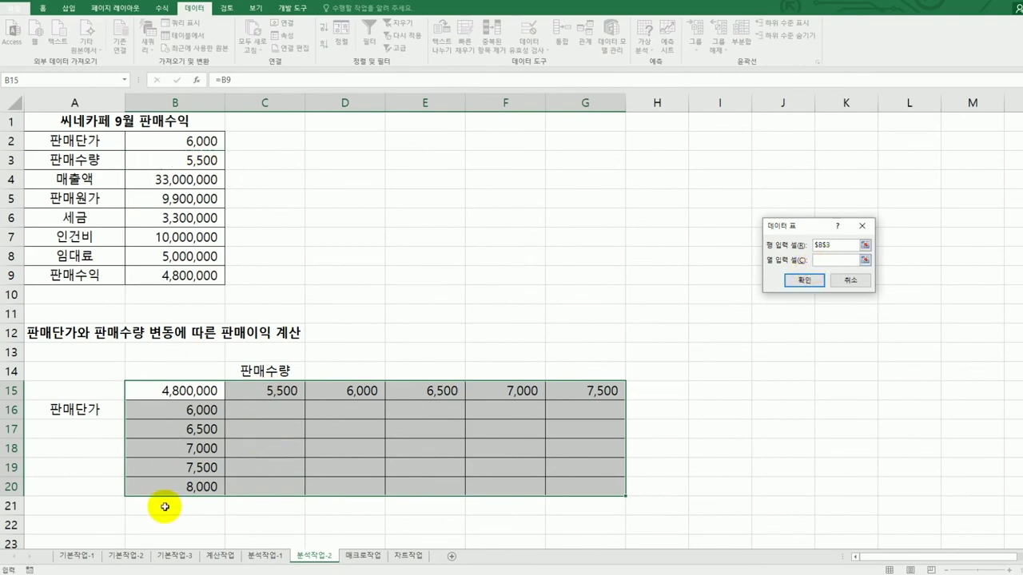
click(170, 146)
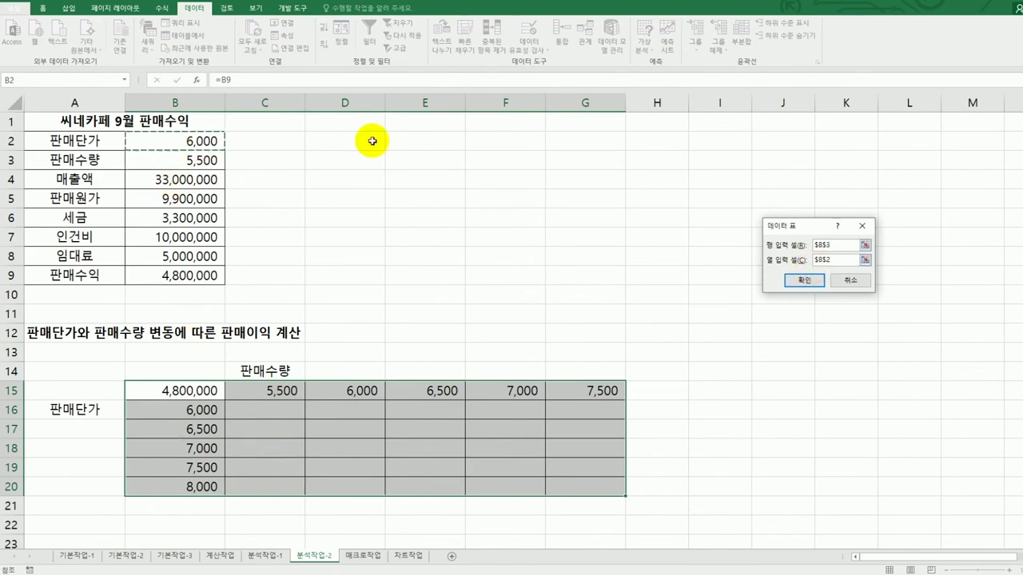
click(805, 280)
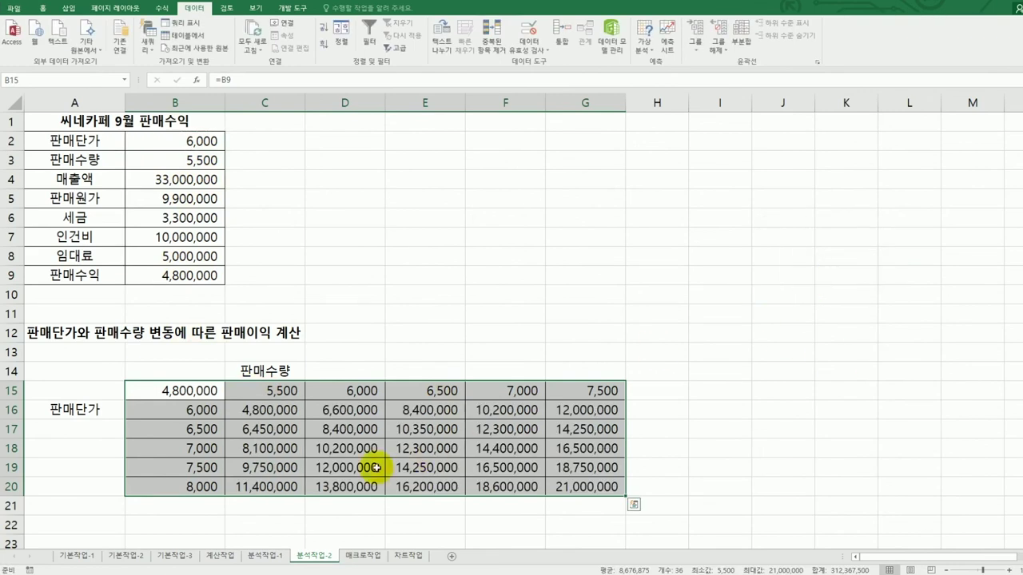
click(595, 487)
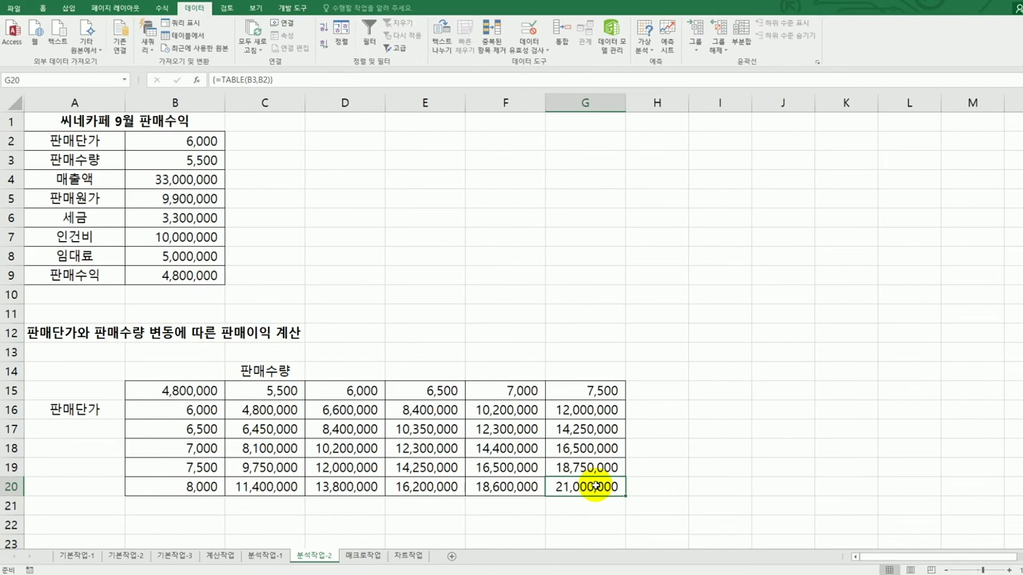
- On the 매크로작업 sheet, insert a form control button covering cells G3:H4
click(356, 556)
click(516, 376)
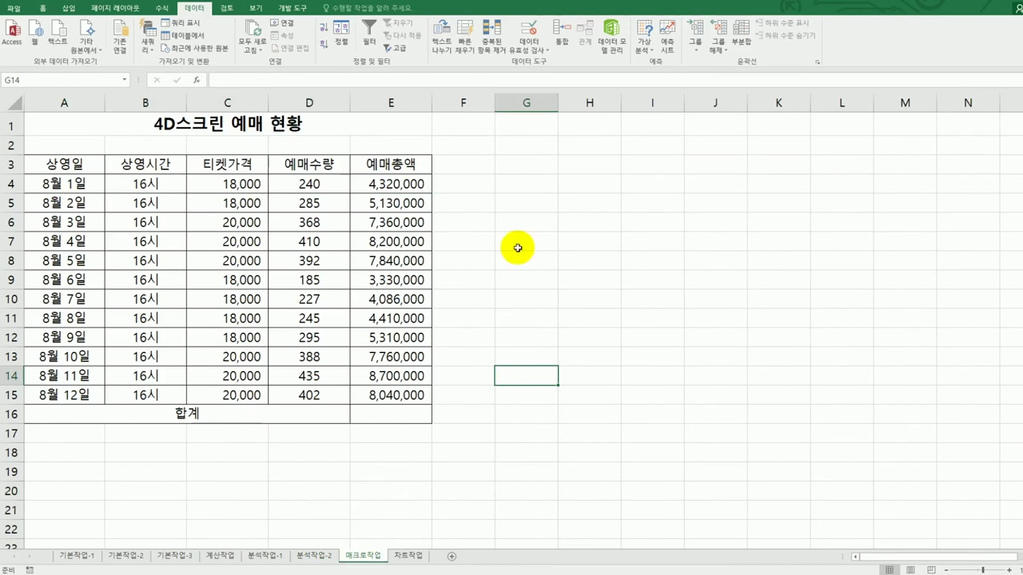
click(292, 8)
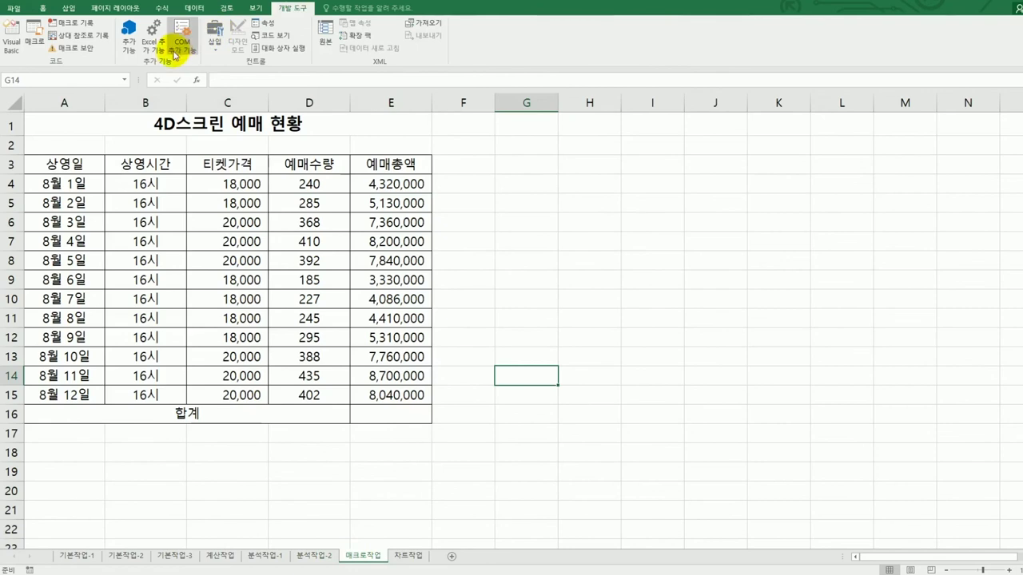
click(213, 40)
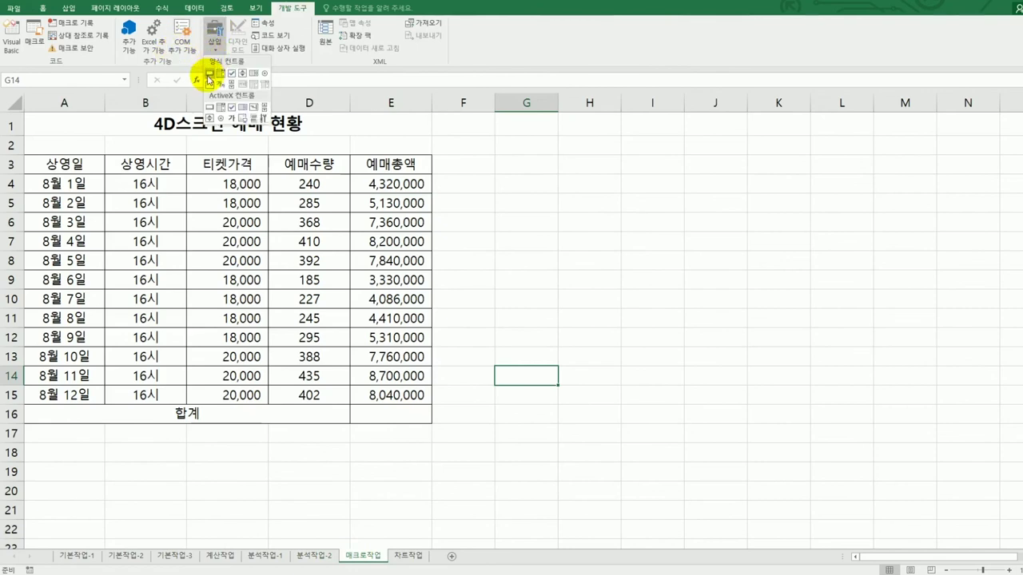
click(210, 73)
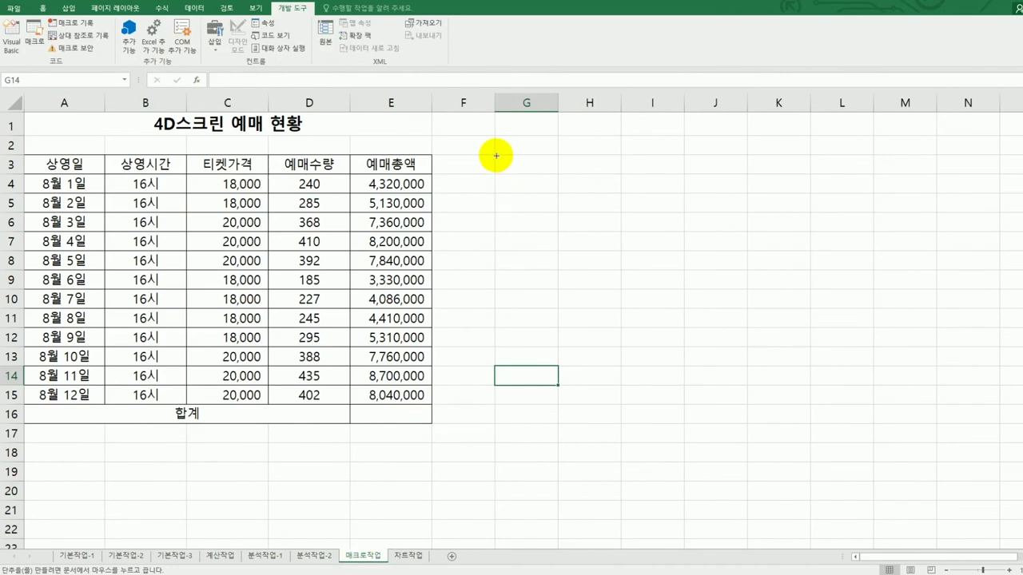
drag(495, 155, 612, 195)
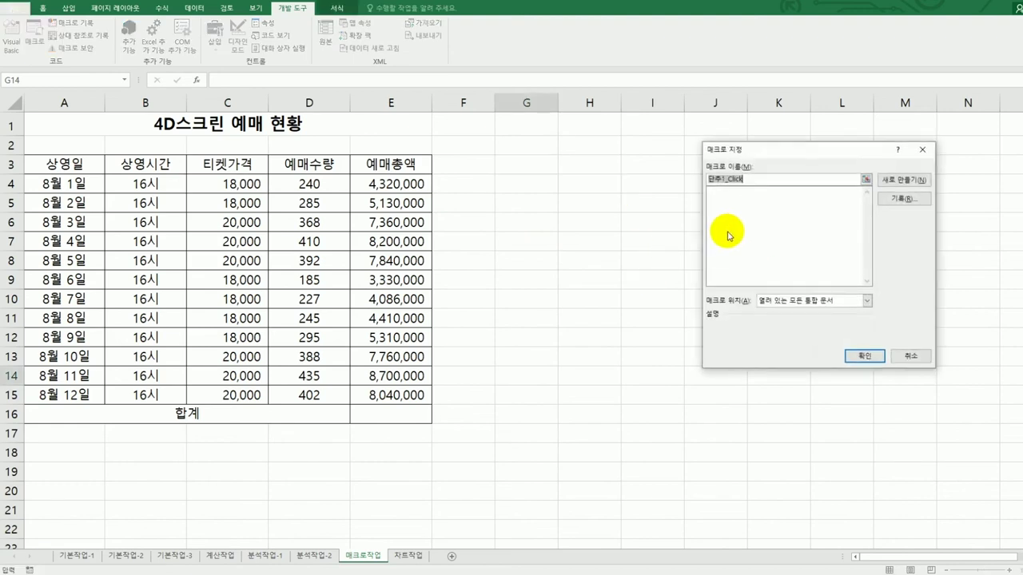
- Name the button's macro 합계 and start recording it in the current workbook (현재 통합 문서)
text(g)
key(BackSpace)
key(BackSpace)
key(BackSpace)
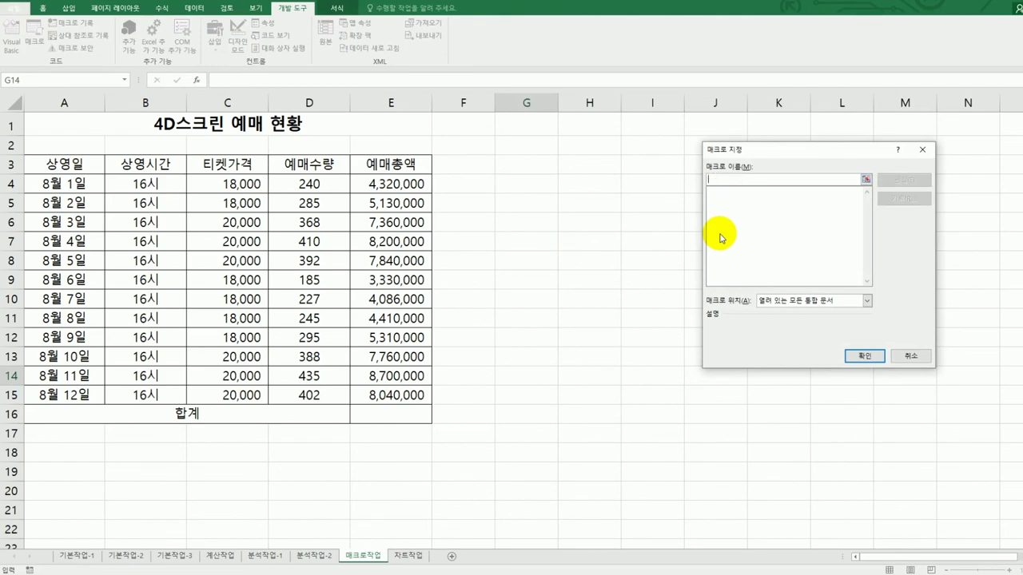
text(합계)
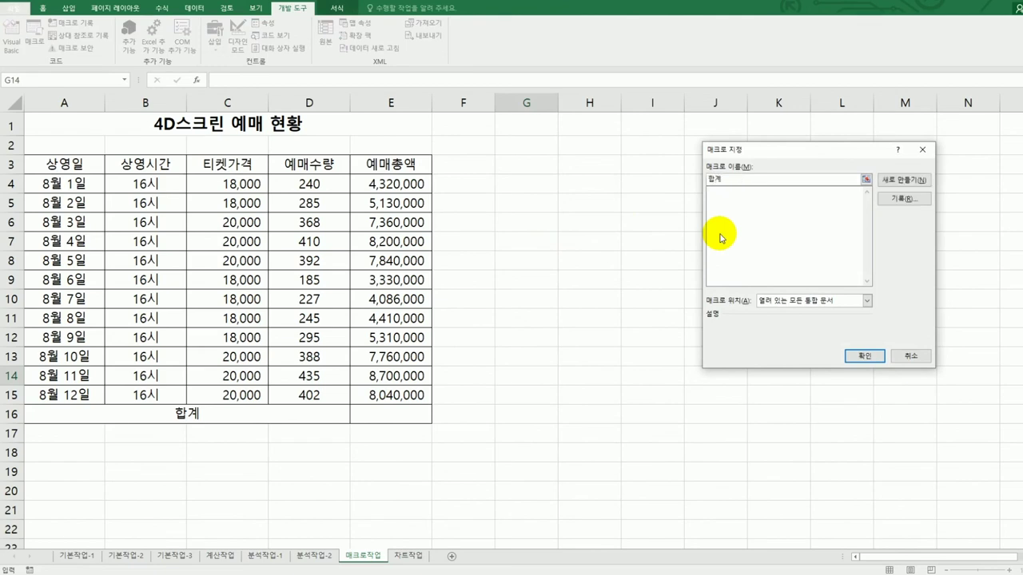
click(899, 199)
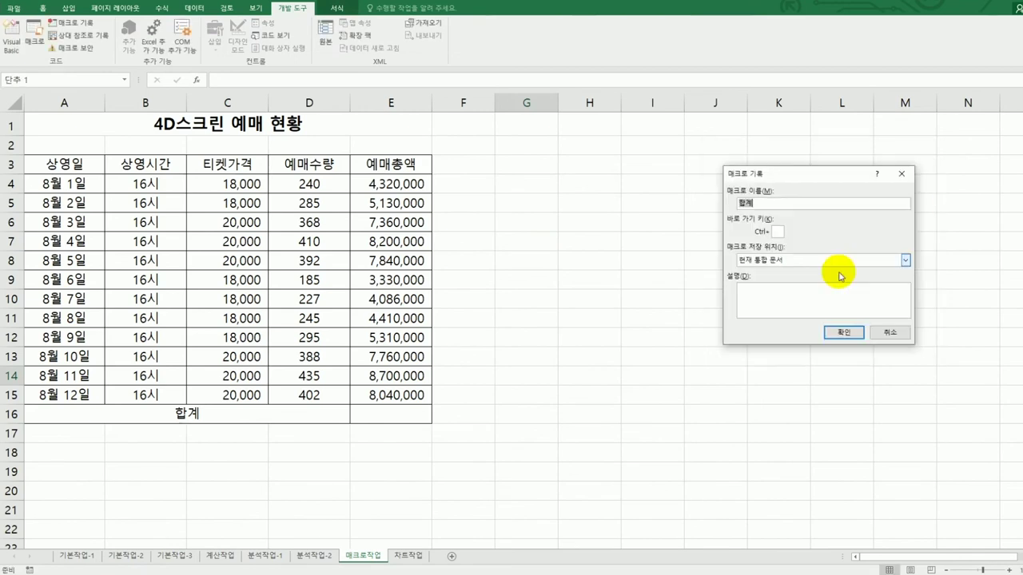
click(831, 331)
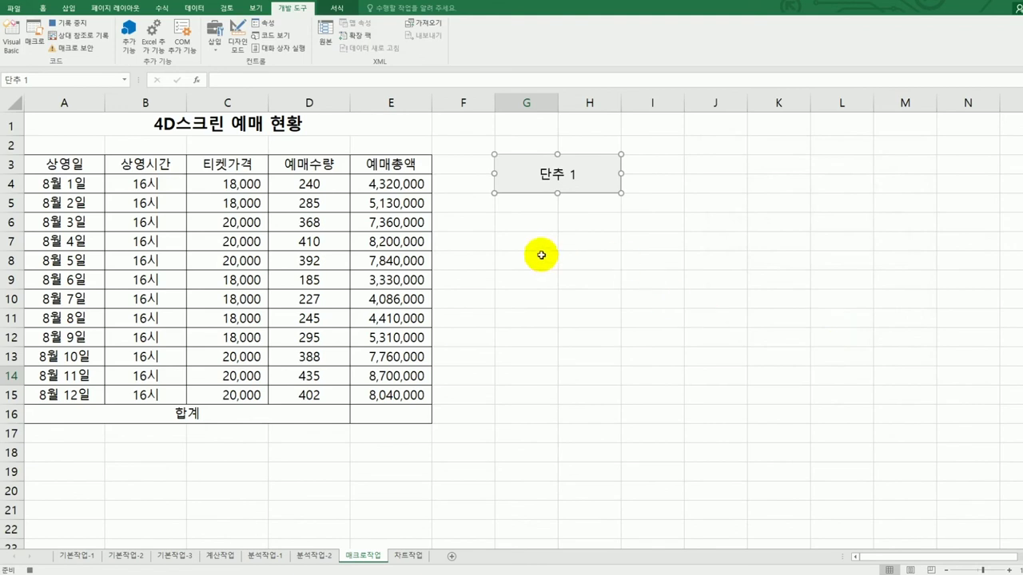
- Record the 예매총액 total of E4:E15 into E16 with AutoSum, and stop the macro recording
drag(405, 187, 406, 414)
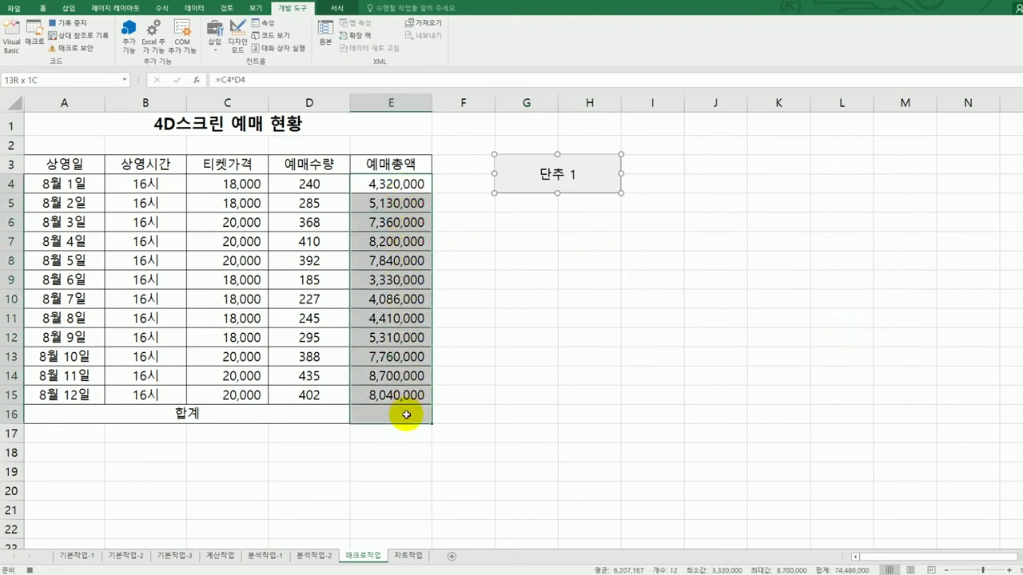
click(164, 11)
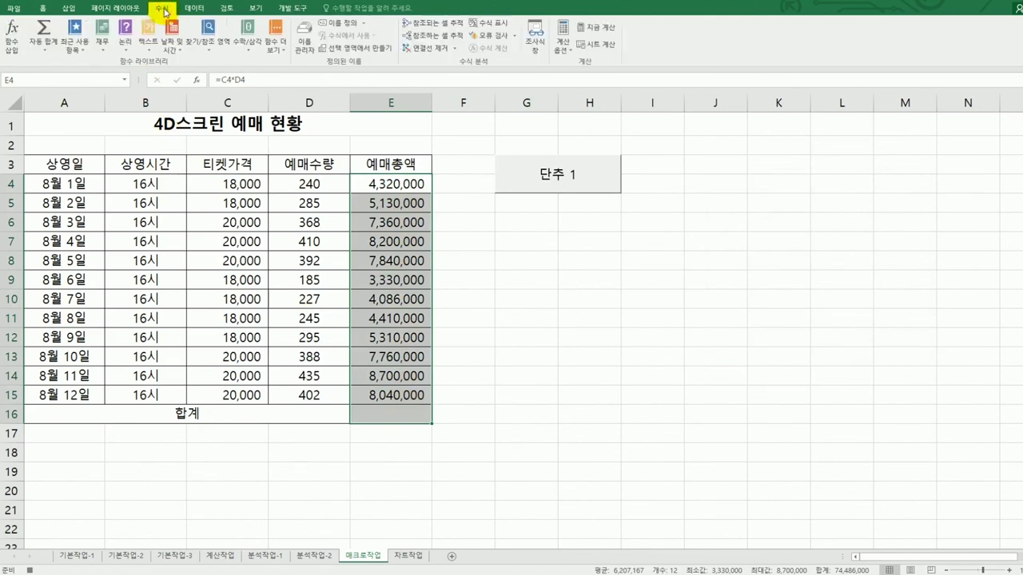
click(43, 32)
click(375, 414)
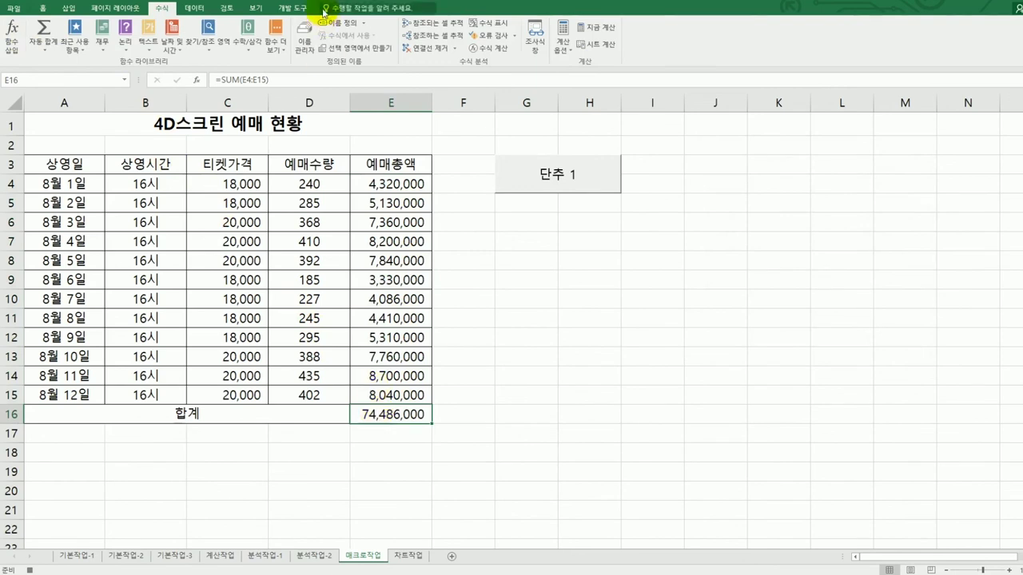
click(291, 9)
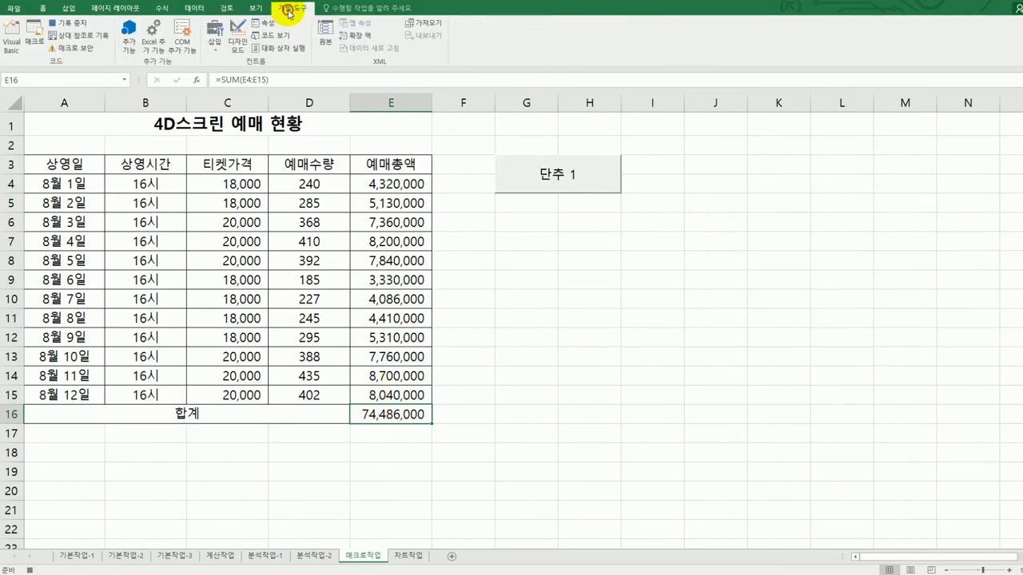
click(77, 23)
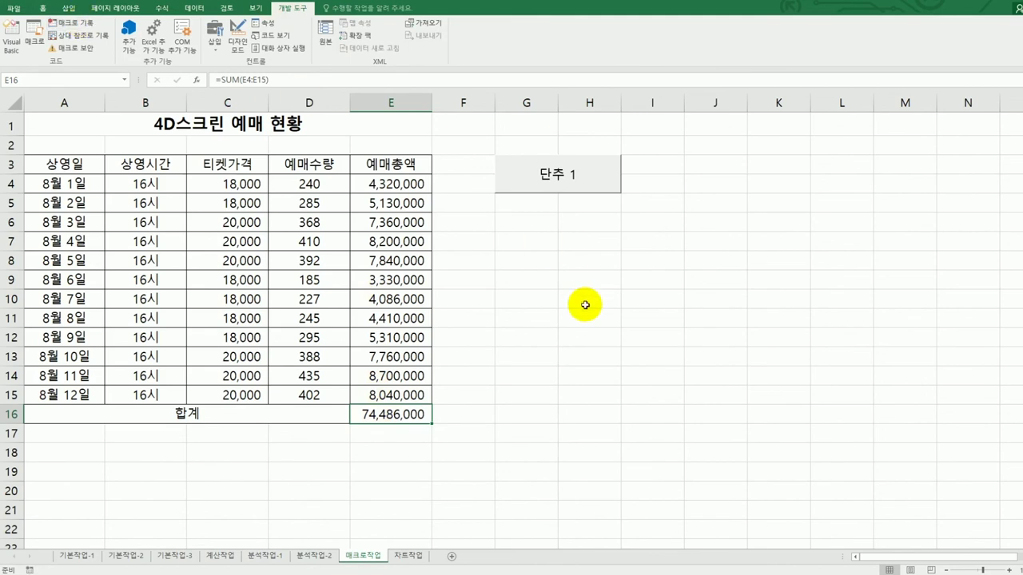
- Change the form button's label text to 합계
right_click(577, 182)
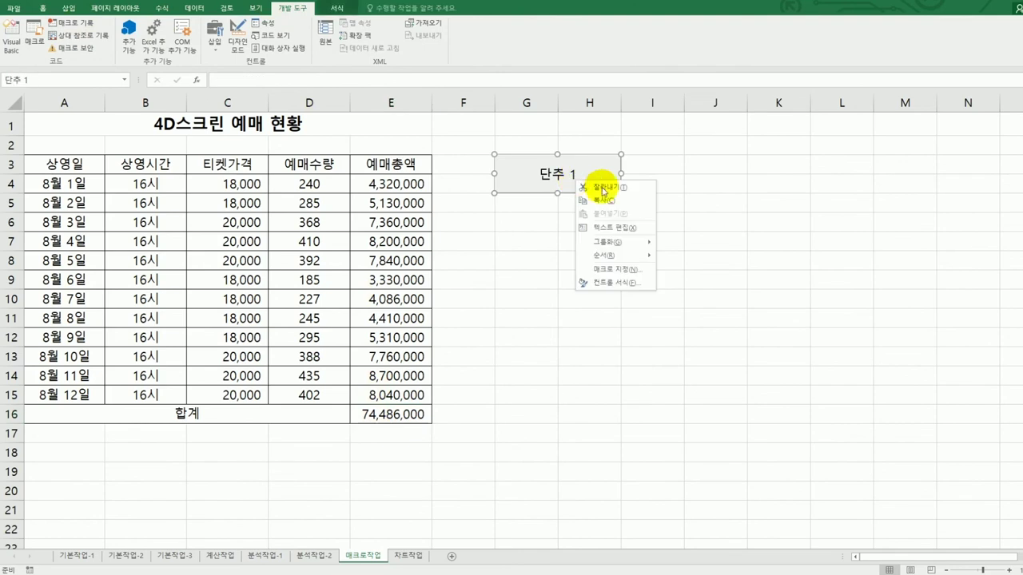
click(618, 227)
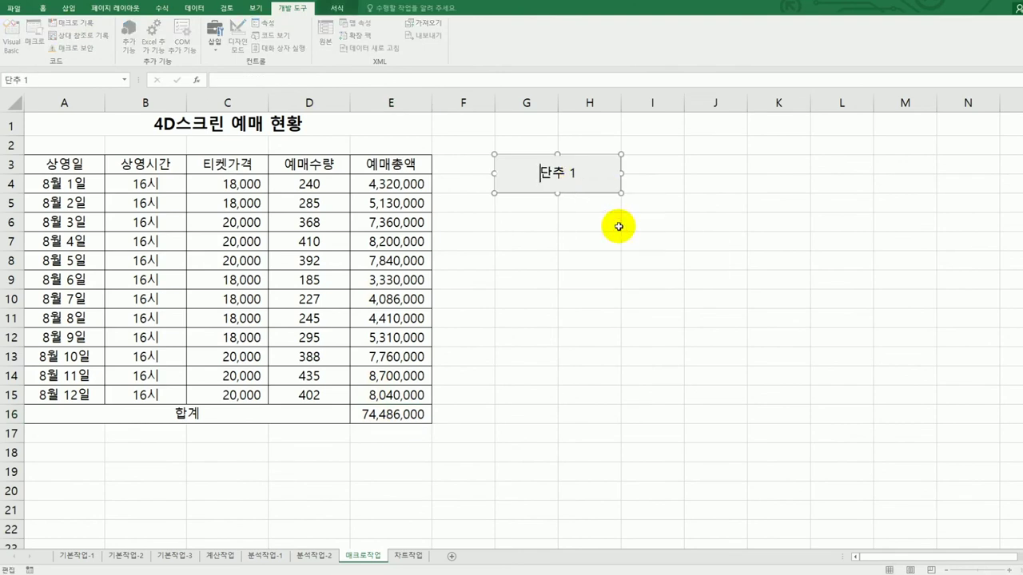
key(ctrl+a)
text(합계)
click(619, 227)
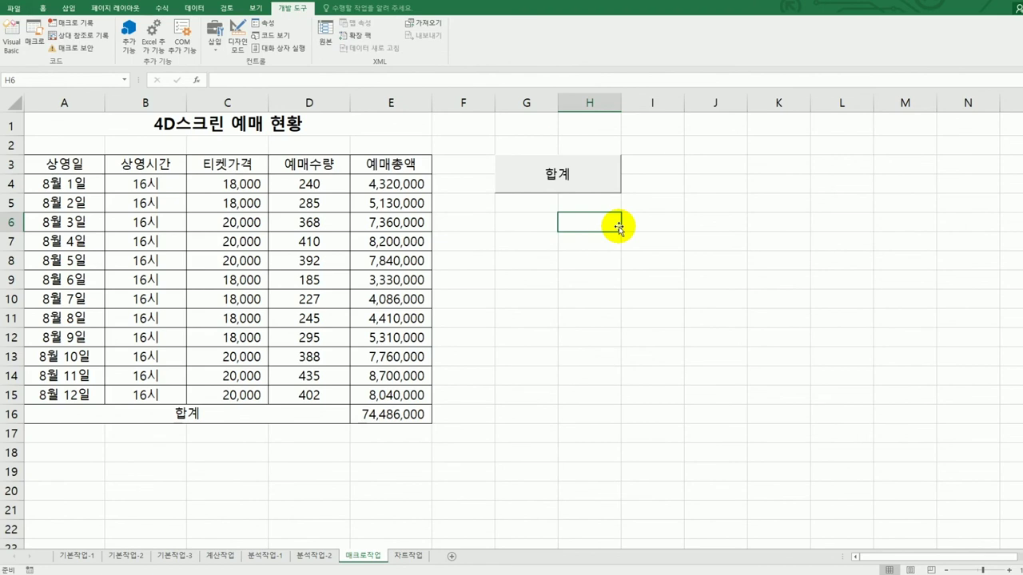
- Draw a rounded rectangle over cells G6:H7 and enter 채우기색 as its text
click(70, 8)
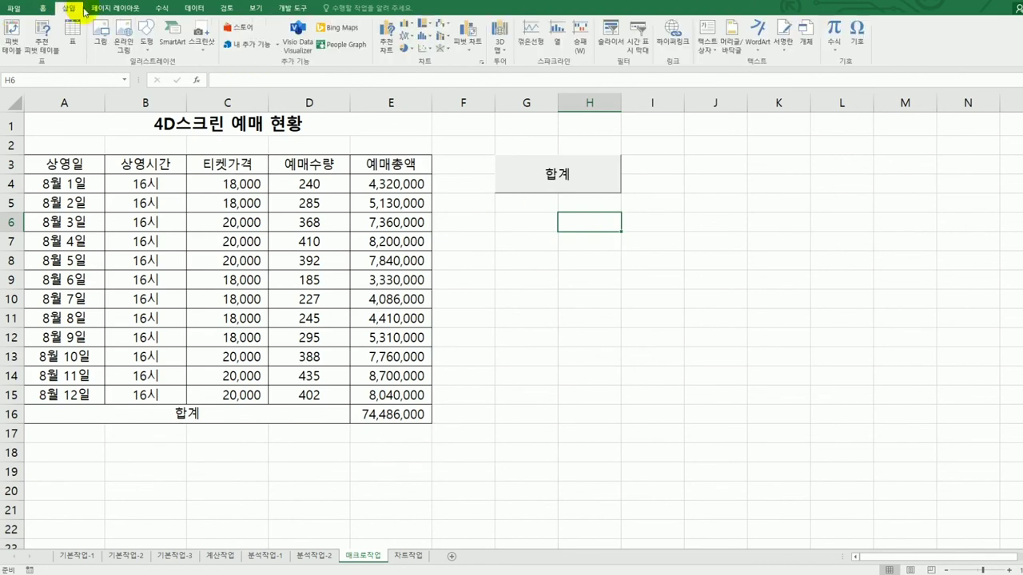
click(148, 48)
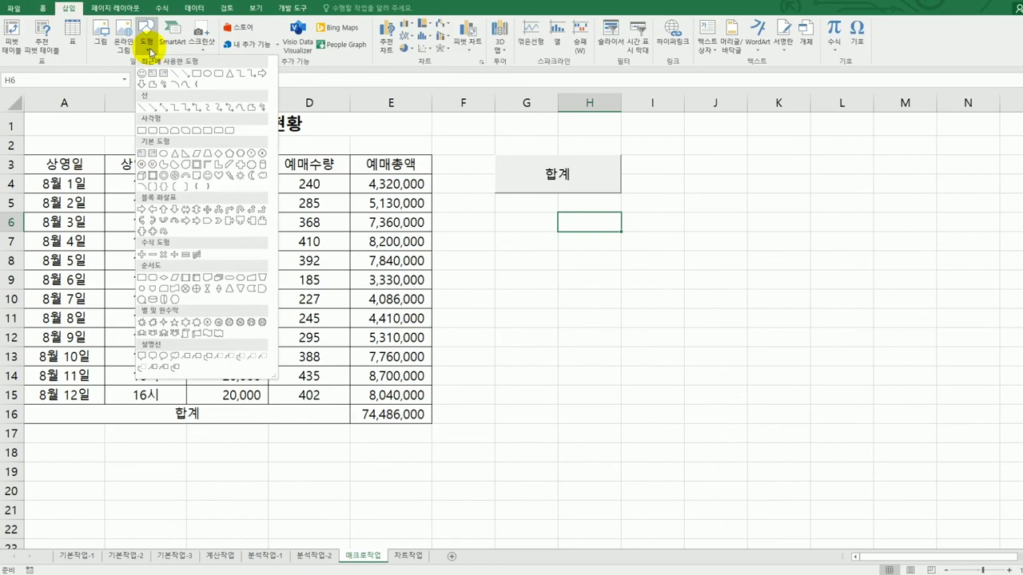
click(154, 131)
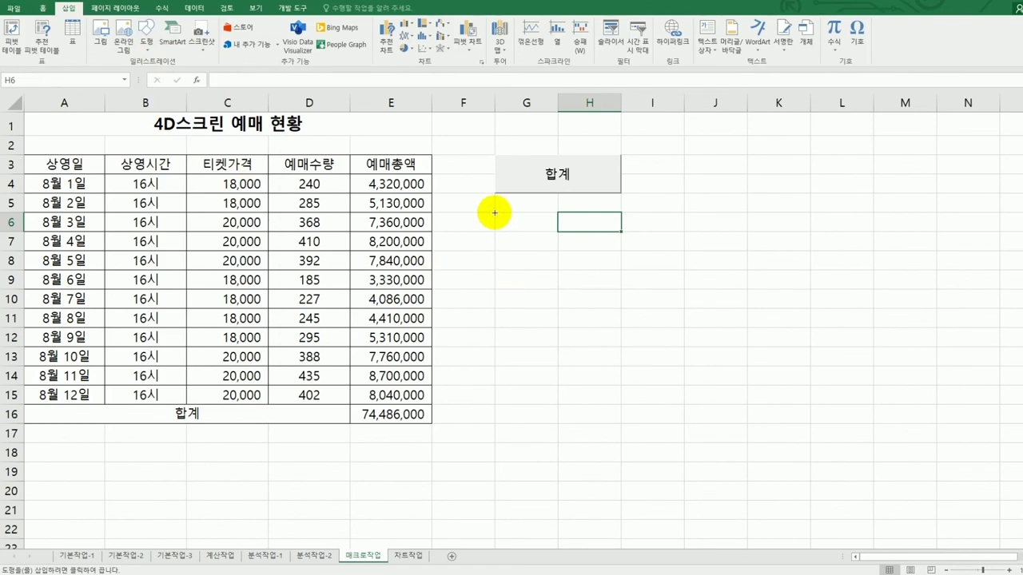
drag(494, 213, 598, 243)
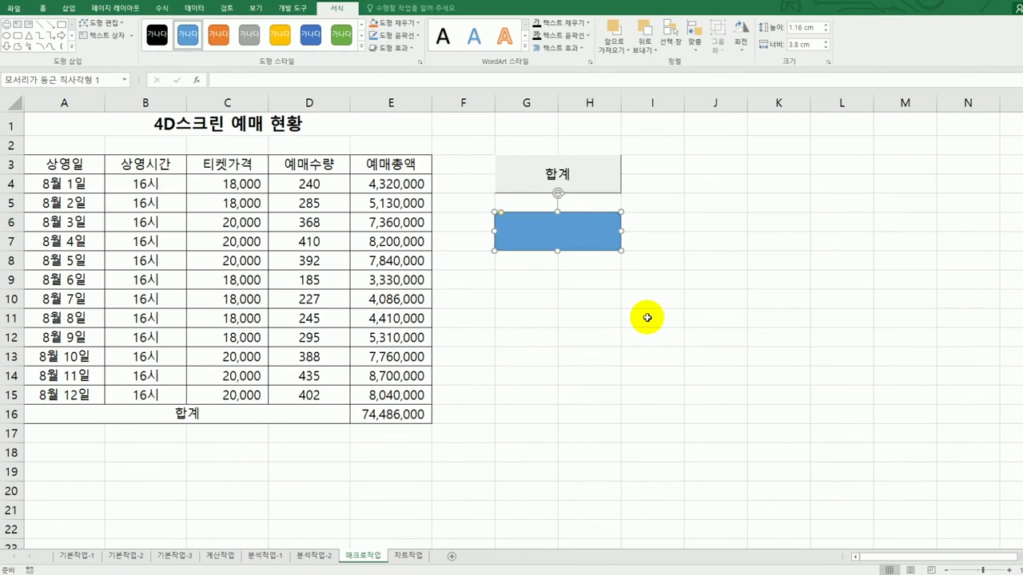
text(채우기새)
- Assign a new macro named 채우기색 to the rounded rectangle and start recording it in the current workbook (현재 통합 문서)
click(573, 234)
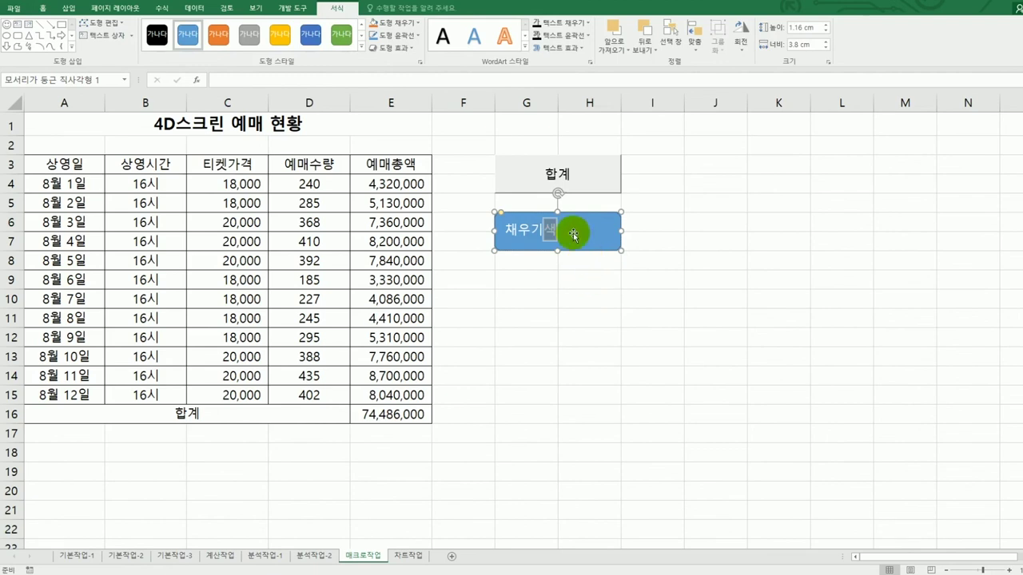
right_click(574, 234)
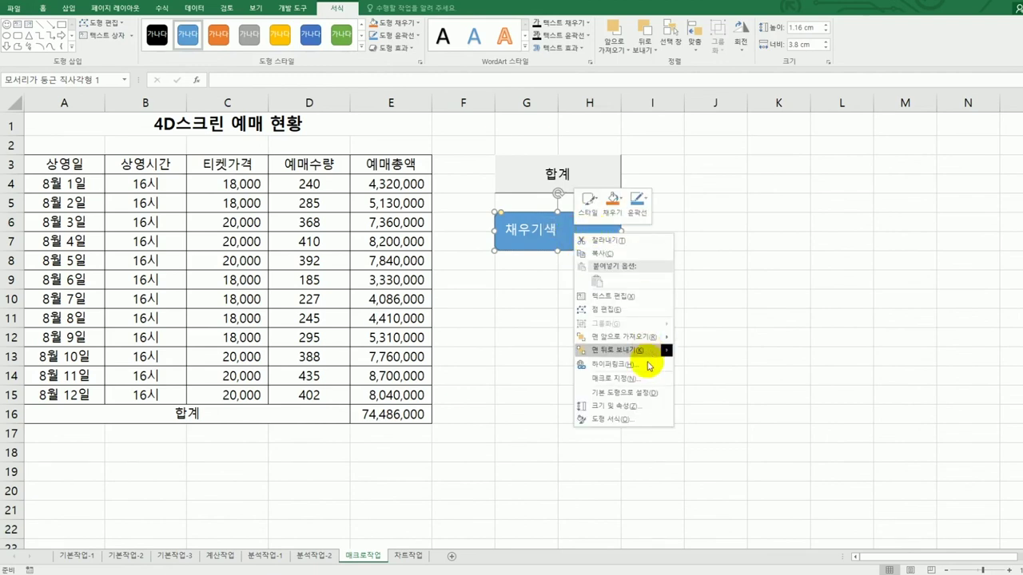
click(647, 378)
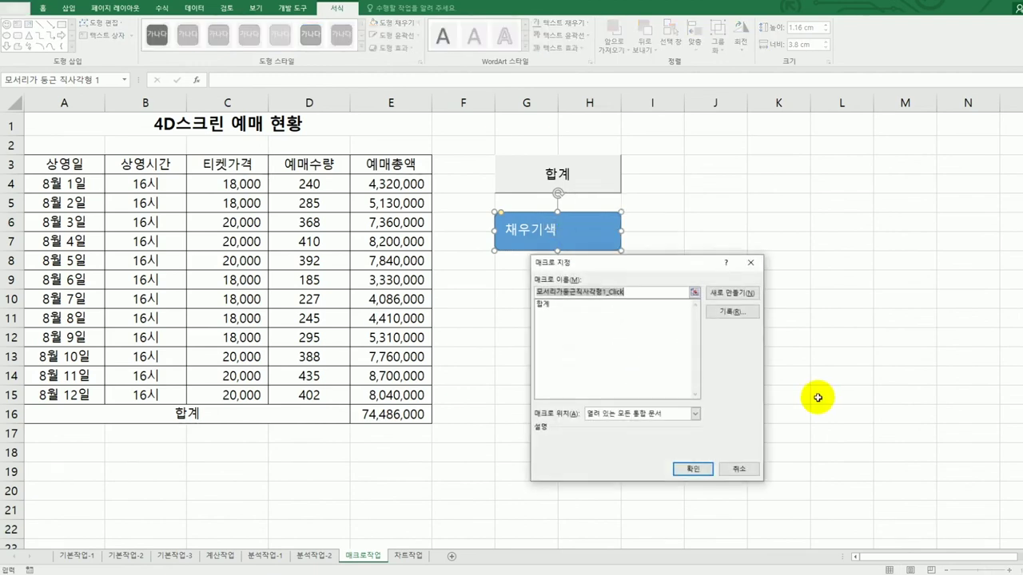
text(채우기색)
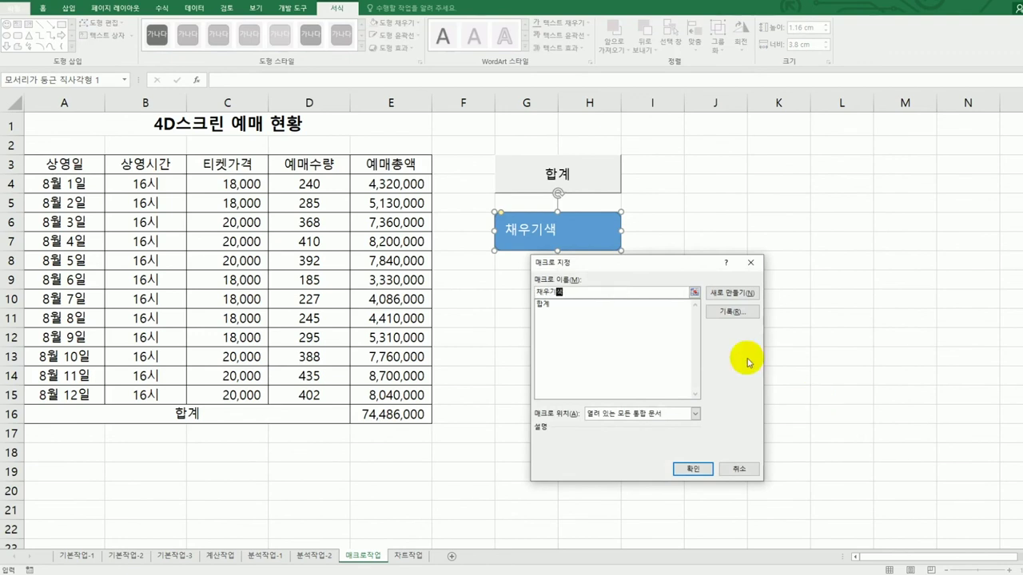
click(742, 316)
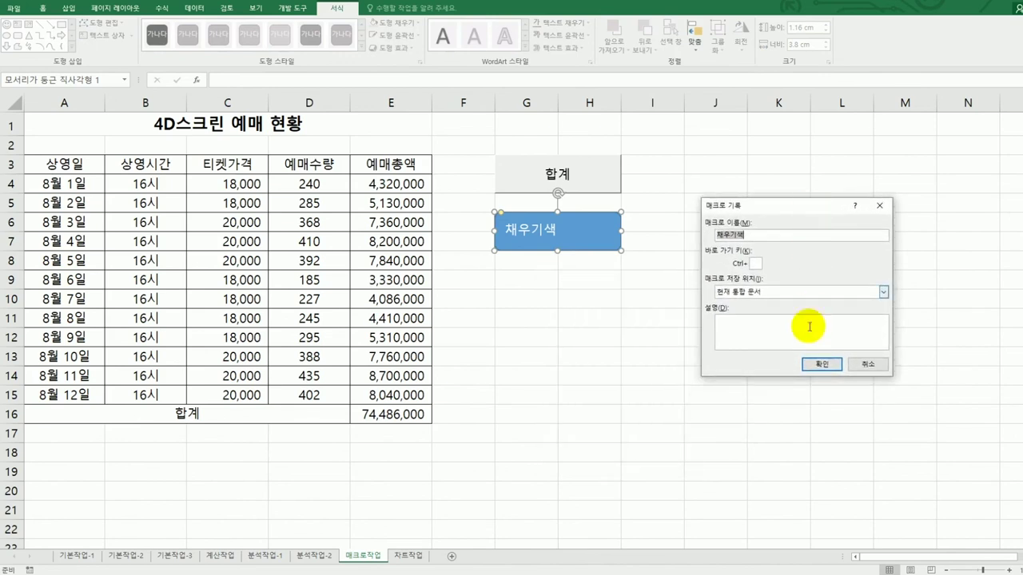
click(823, 365)
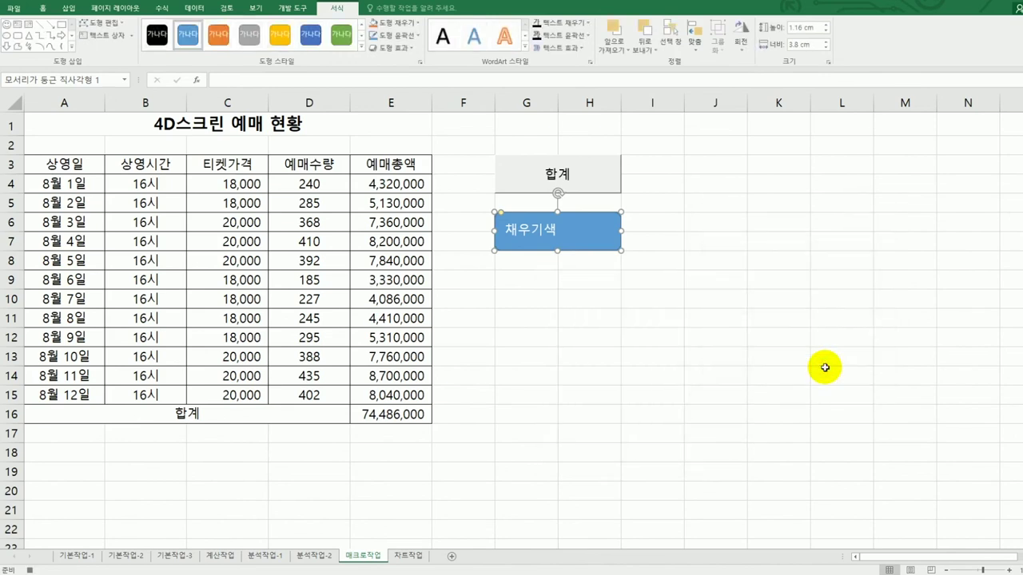
- Record filling A3:E3 and the merged 합계 cell A16 with standard light blue, and stop the macro recording
click(88, 167)
drag(205, 167, 373, 167)
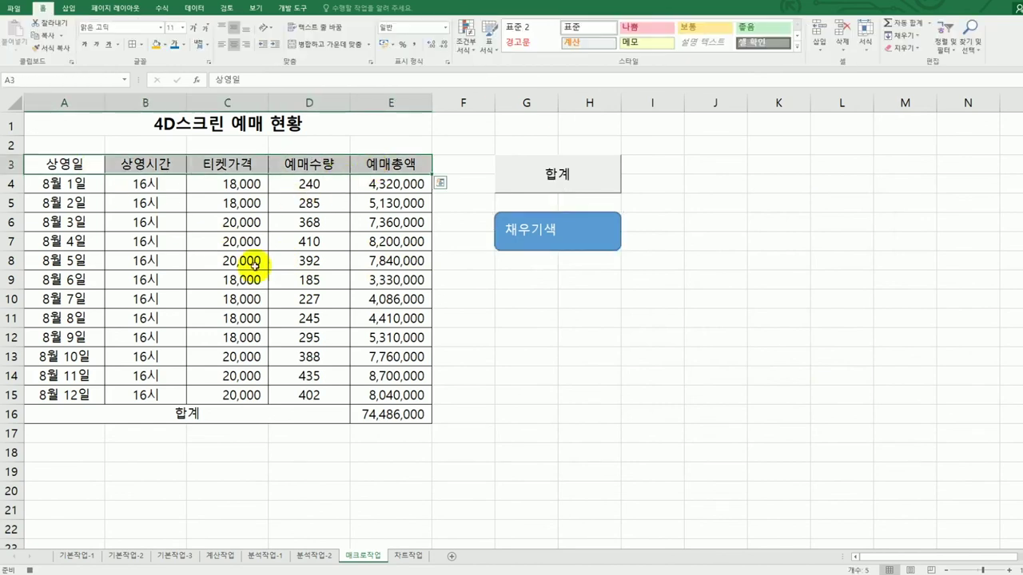
ctrl+click(212, 413)
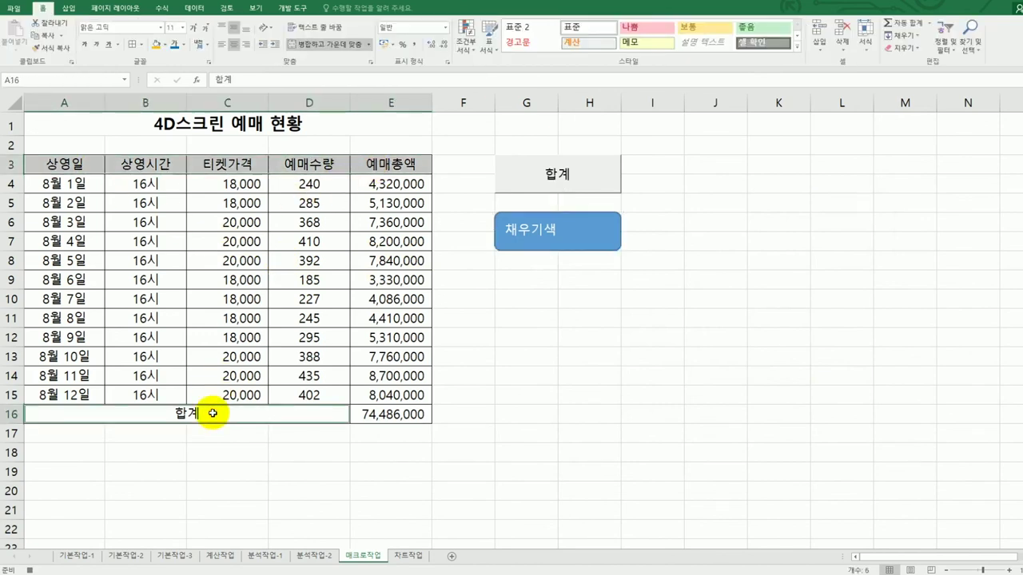
click(164, 49)
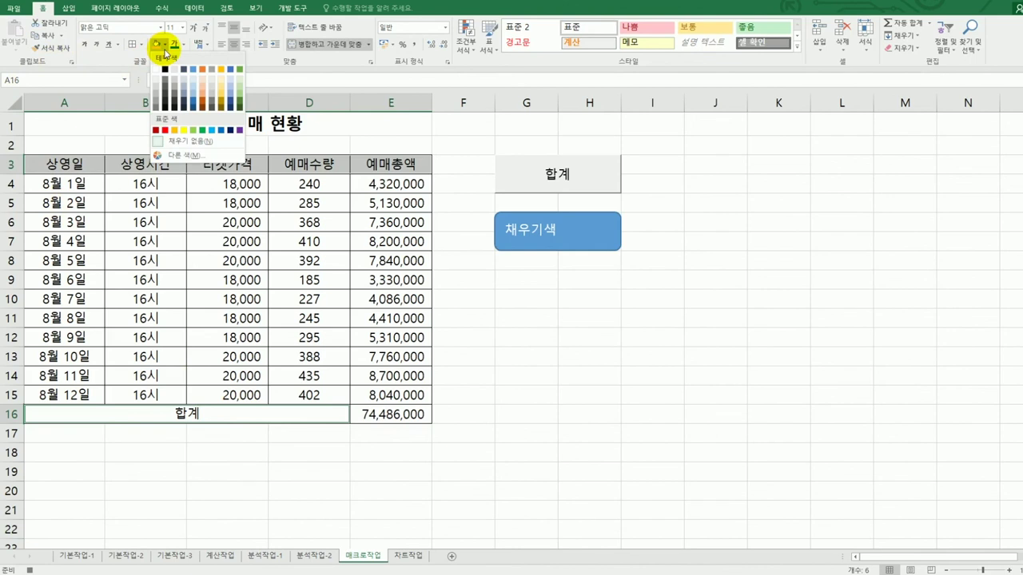
click(211, 131)
click(292, 419)
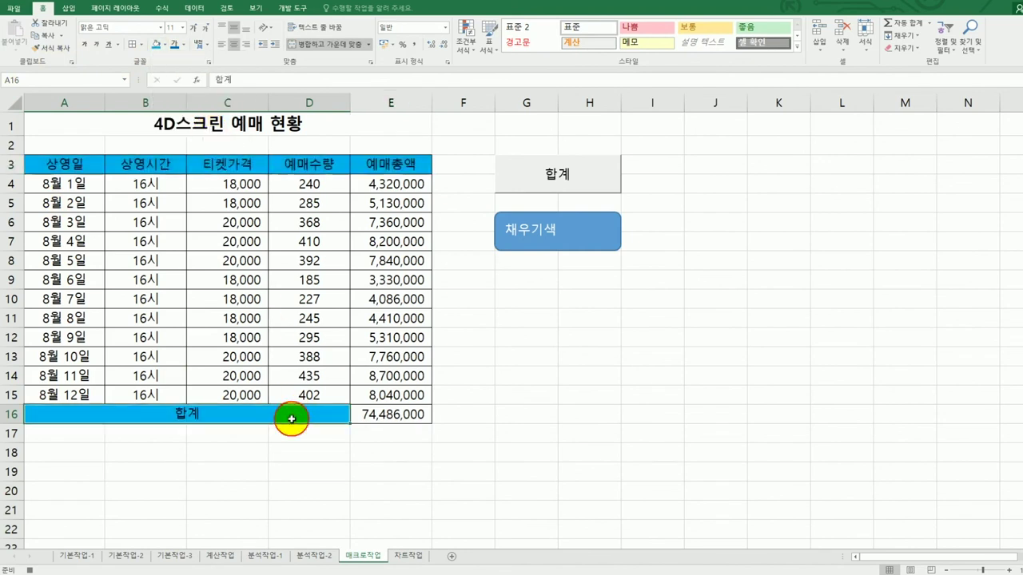
click(285, 10)
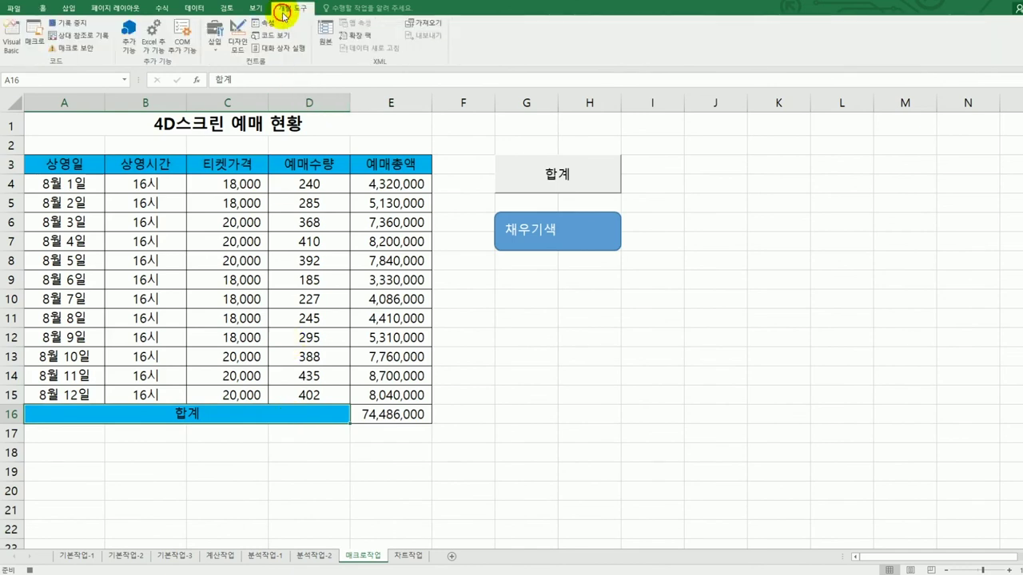
click(68, 23)
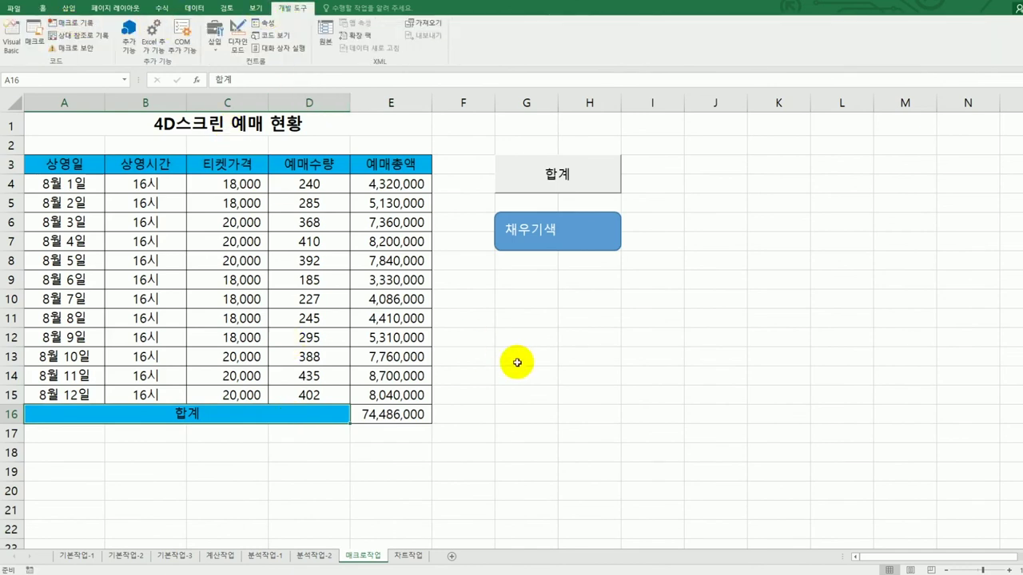
click(508, 356)
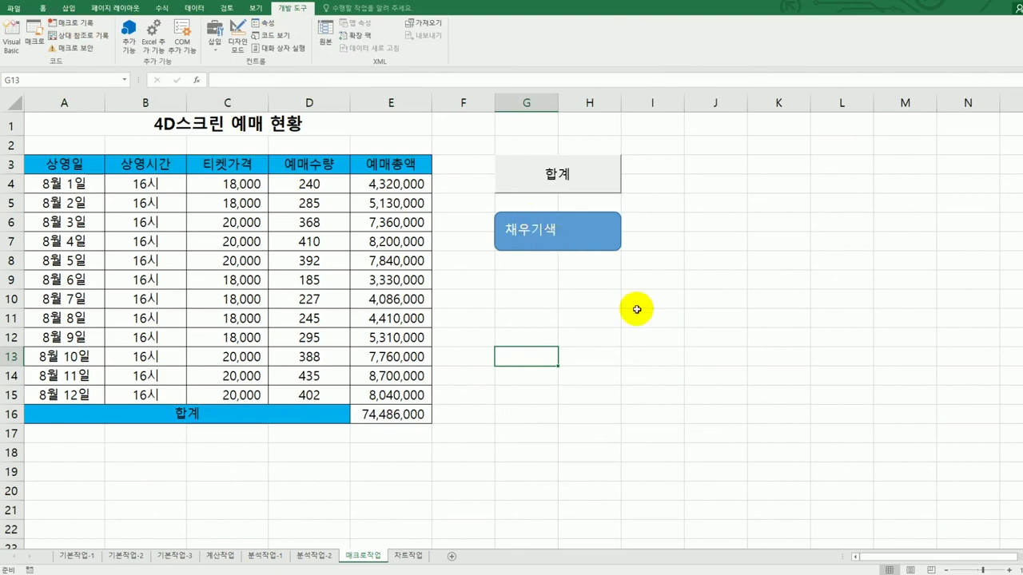
click(649, 338)
- Delete the 관람료 합계 series from the chart on the 차트작업 sheet
click(421, 557)
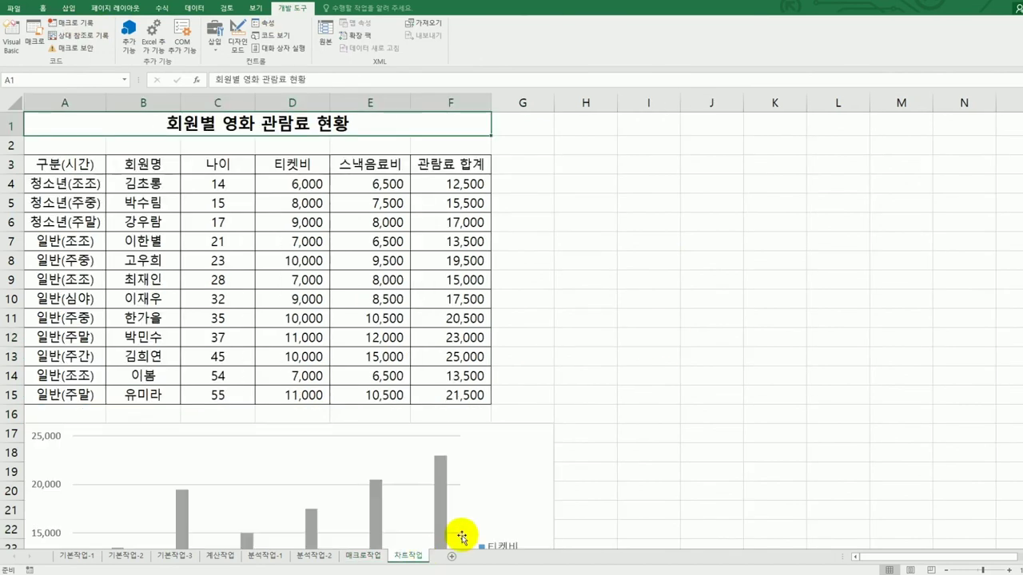
click(687, 437)
scroll(687, 437, down, 3)
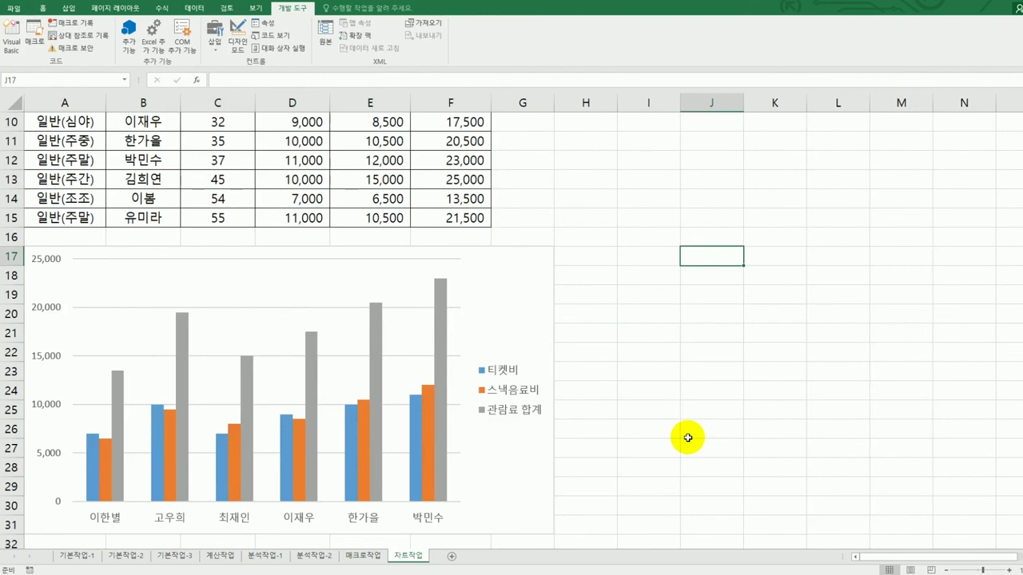
scroll(687, 437, down, 1)
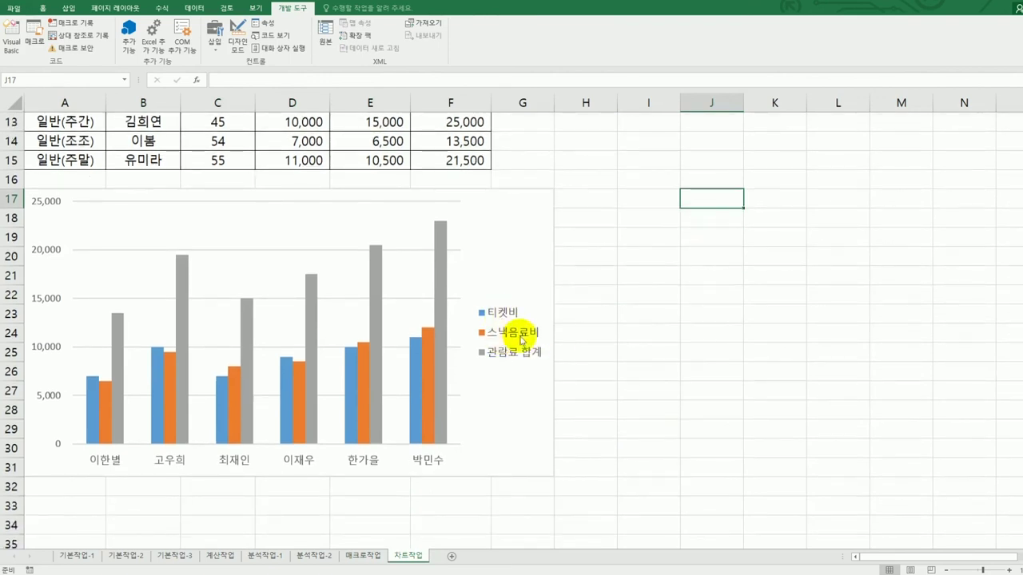
click(442, 350)
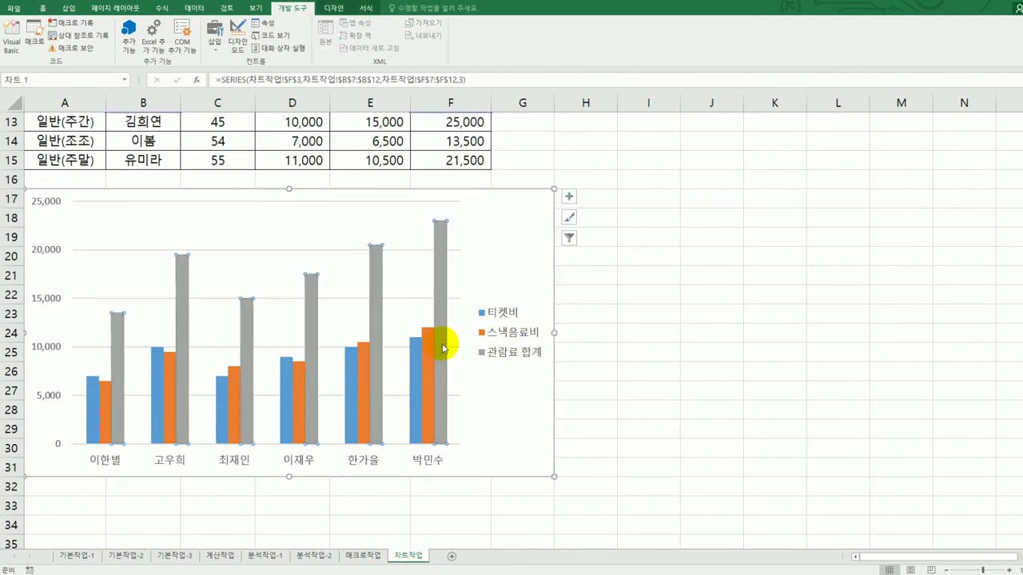
right_click(442, 347)
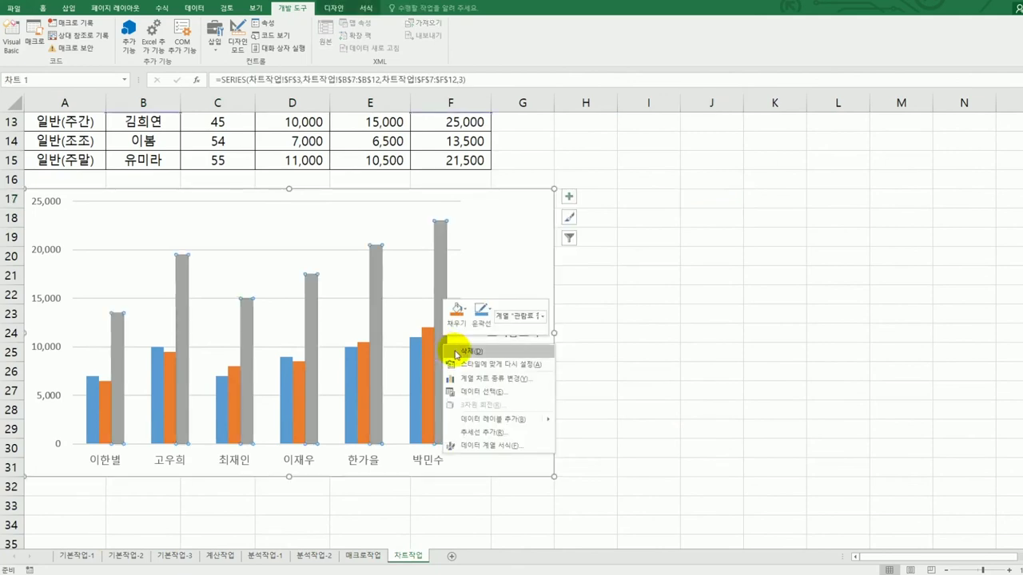
click(456, 352)
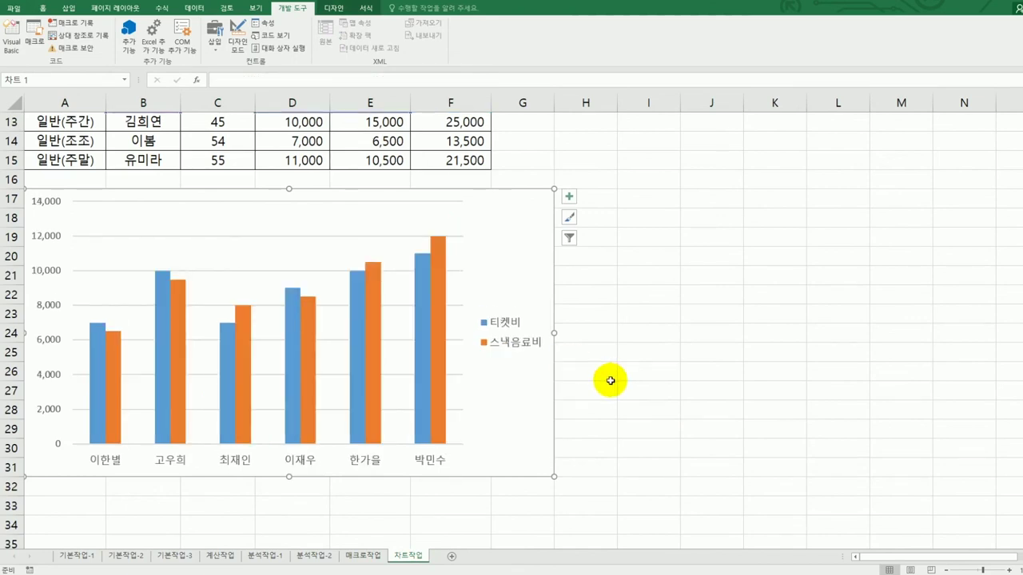
- Add a chart title reading 20대 ~ 30대 영화 관람료 현황
click(569, 198)
click(603, 230)
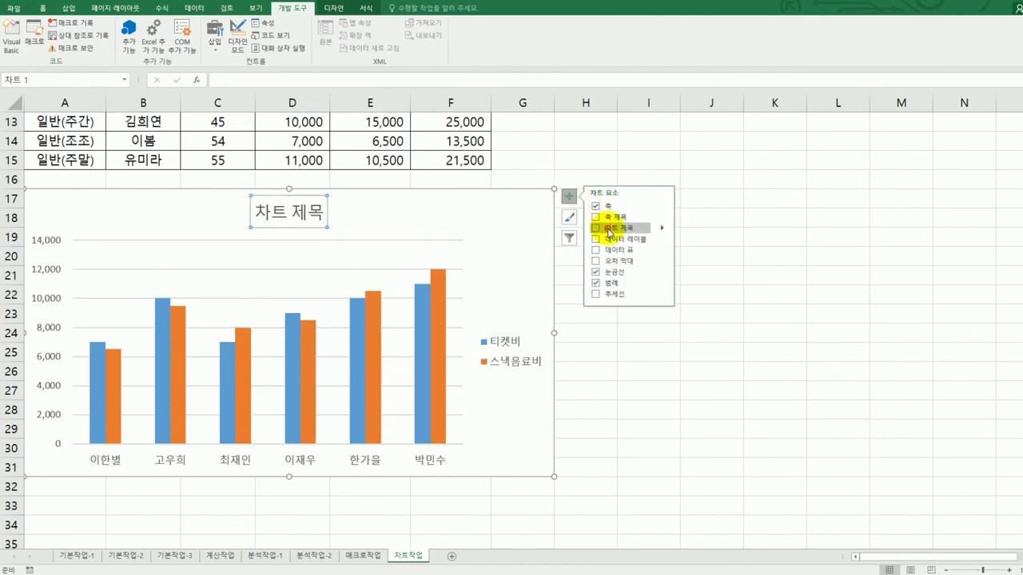
drag(255, 211, 331, 211)
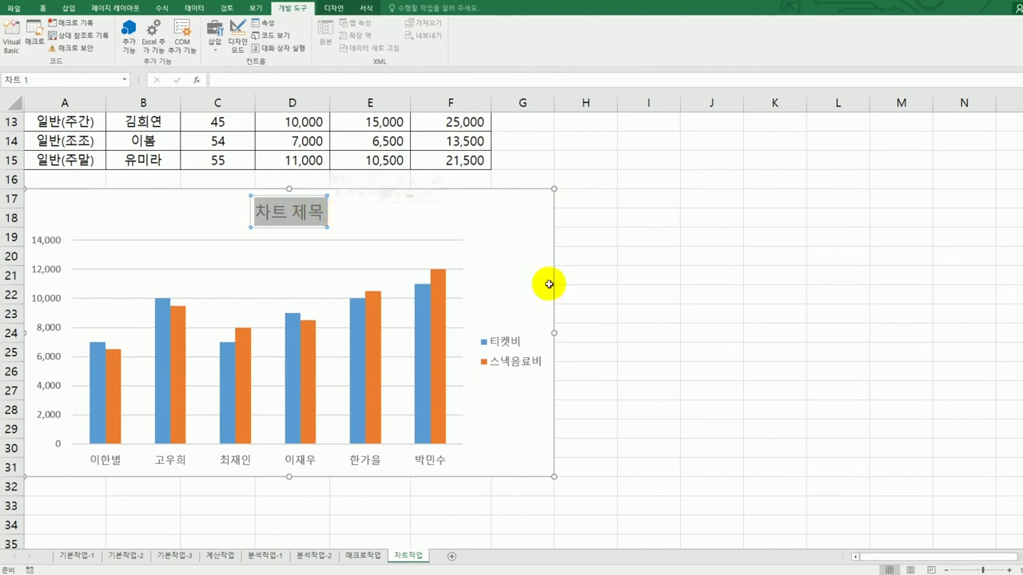
text(20)
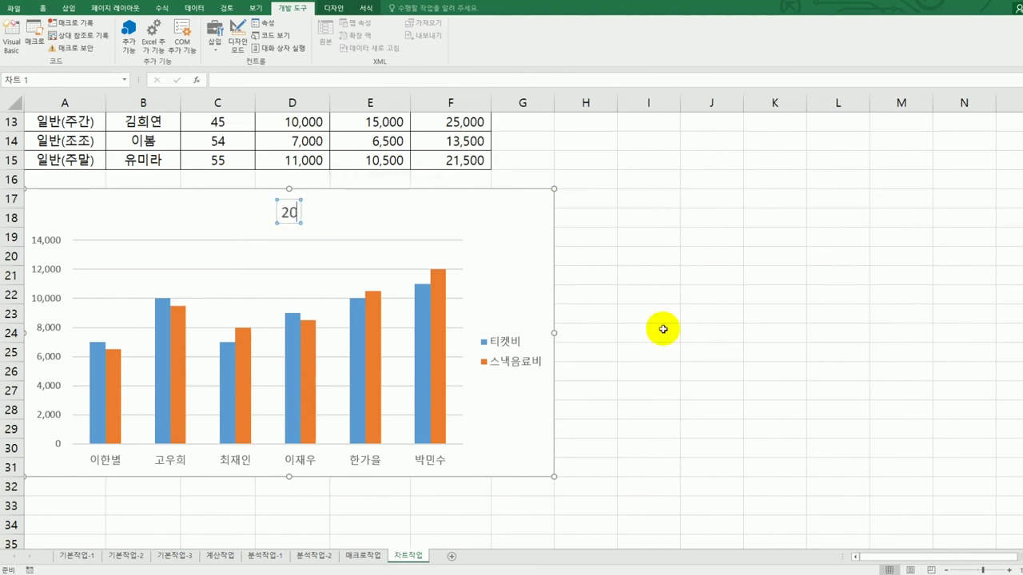
text(대 !)
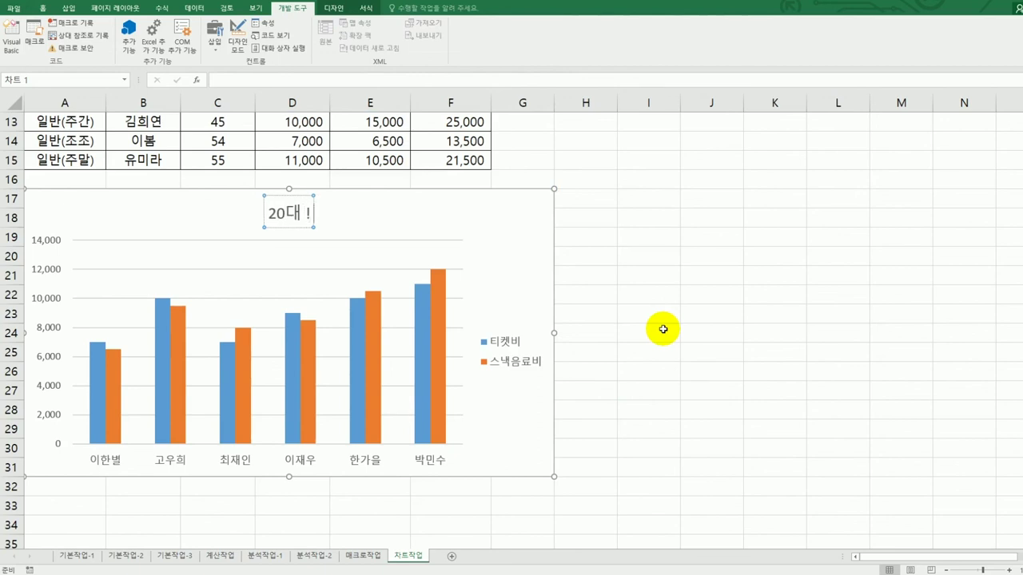
key(BackSpace)
key(BackSpace)
text(~ 30대)
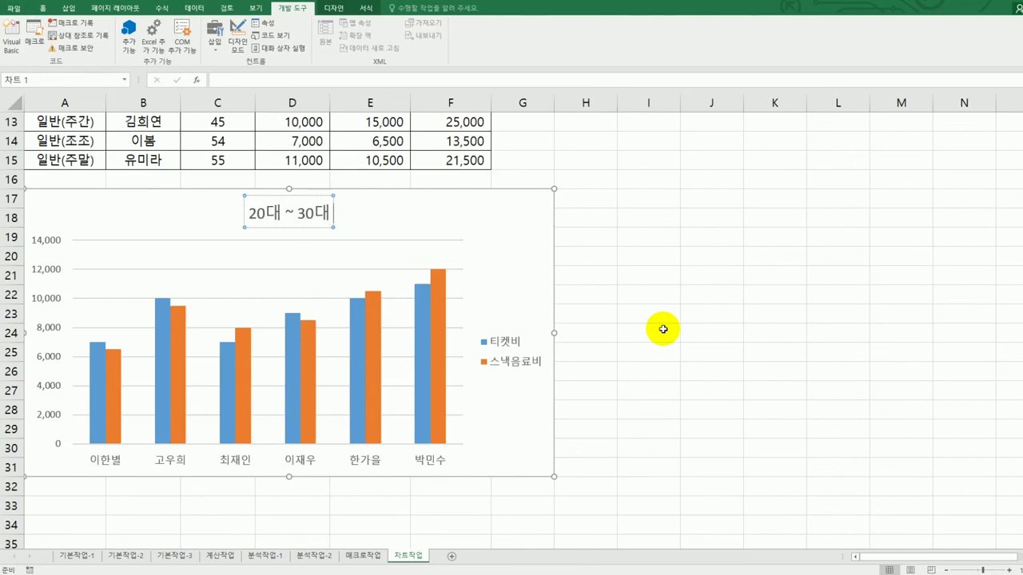
text( 영화 관람료 혀현황)
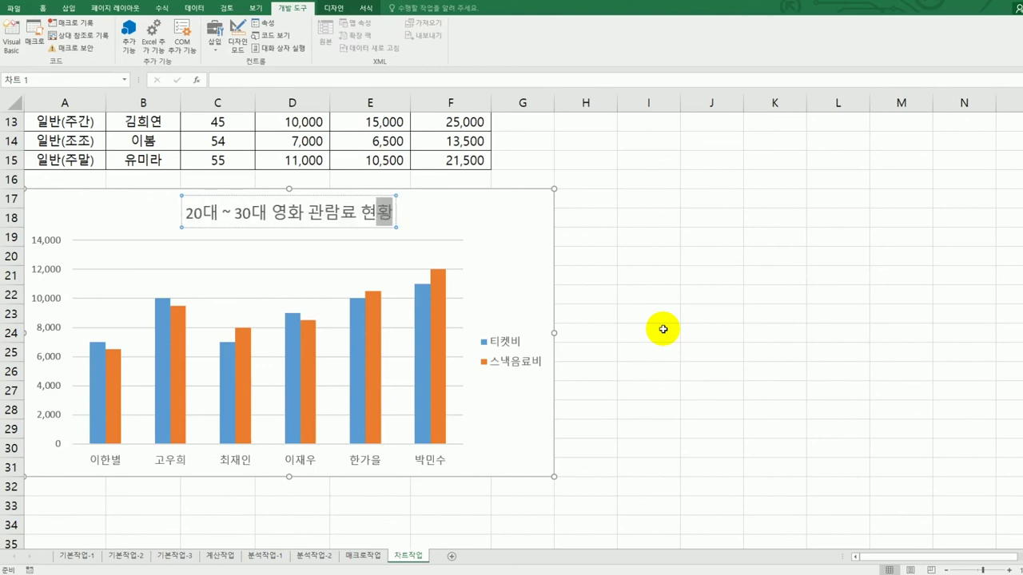
click(361, 230)
- Format the chart title in 굴림, size 16, with bold, italic and a single underline
click(347, 217)
click(44, 9)
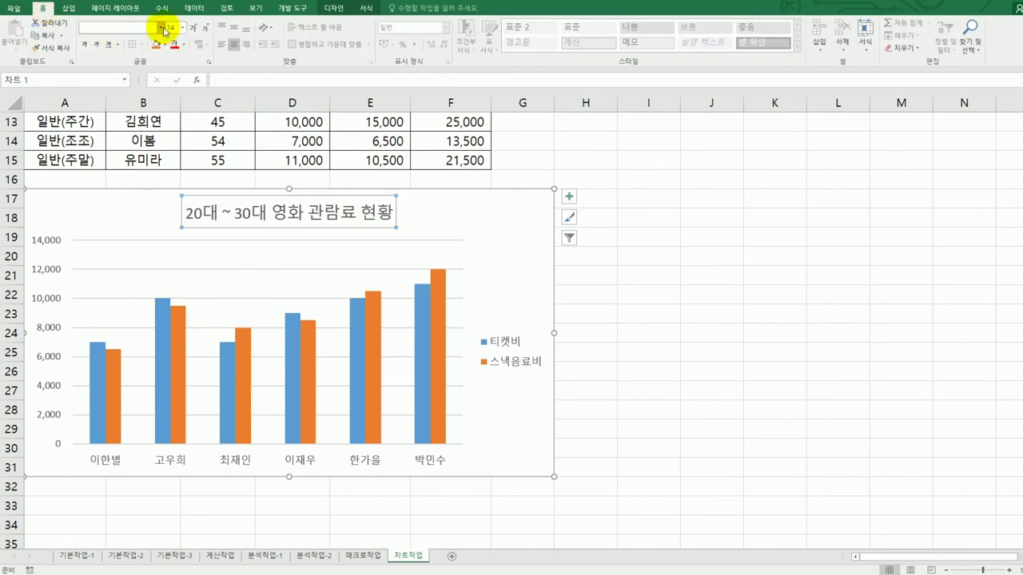
click(162, 28)
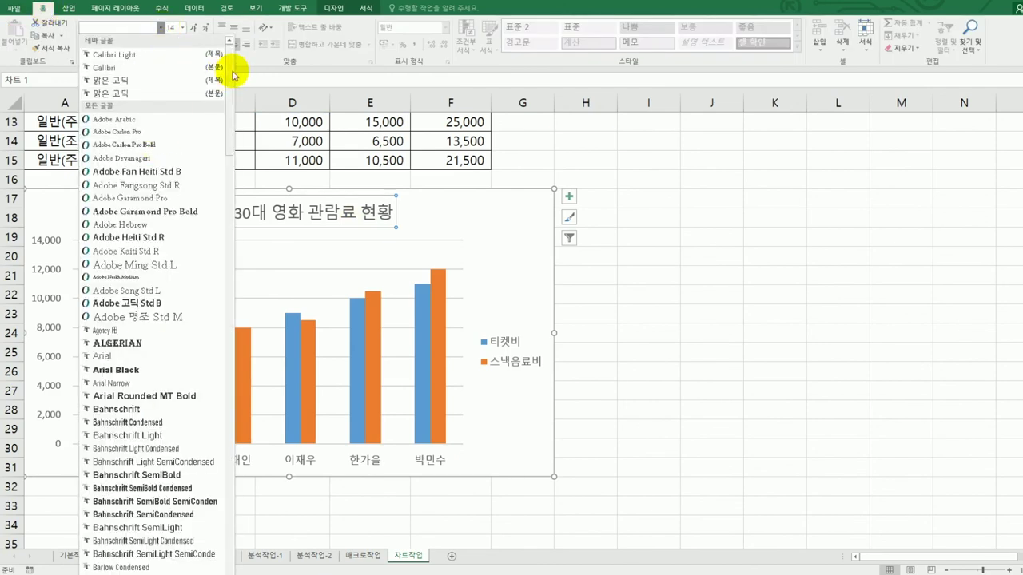
drag(228, 70, 228, 563)
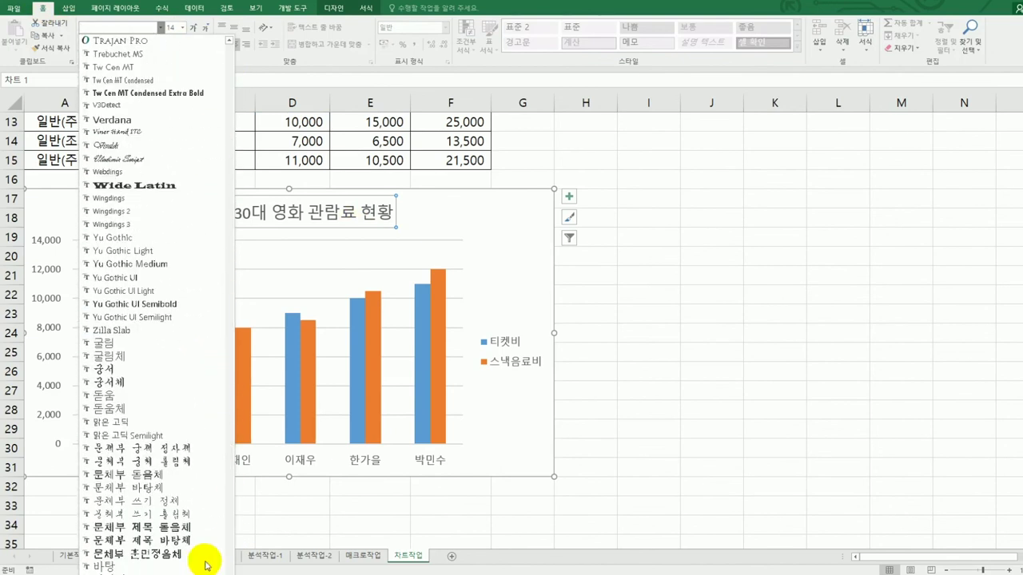
click(125, 343)
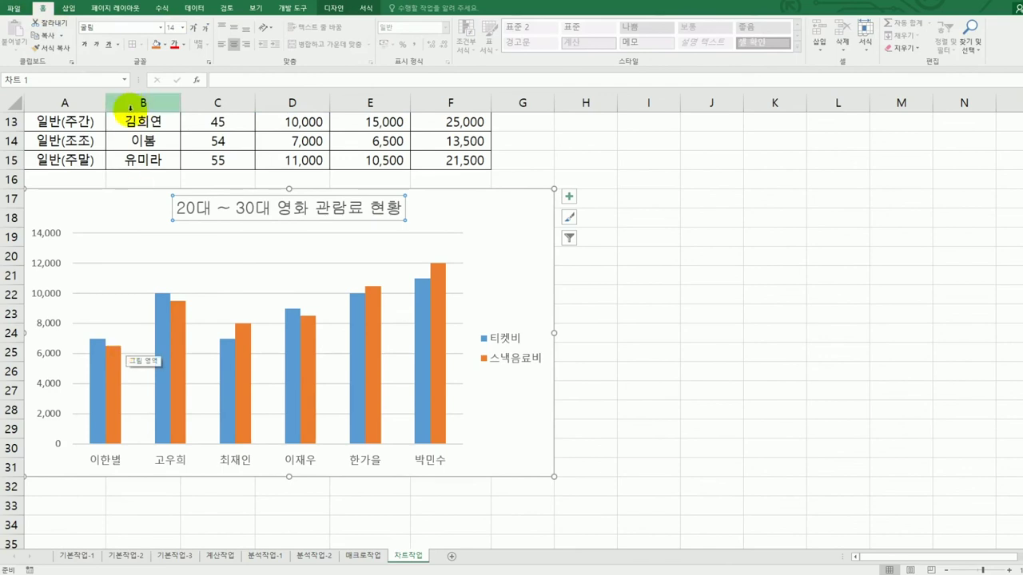
click(85, 46)
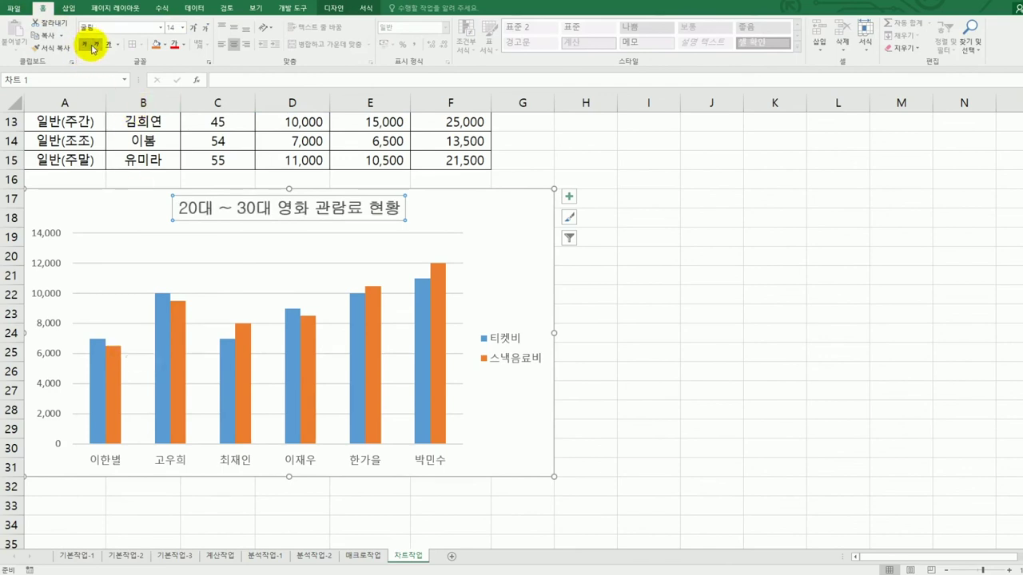
click(96, 48)
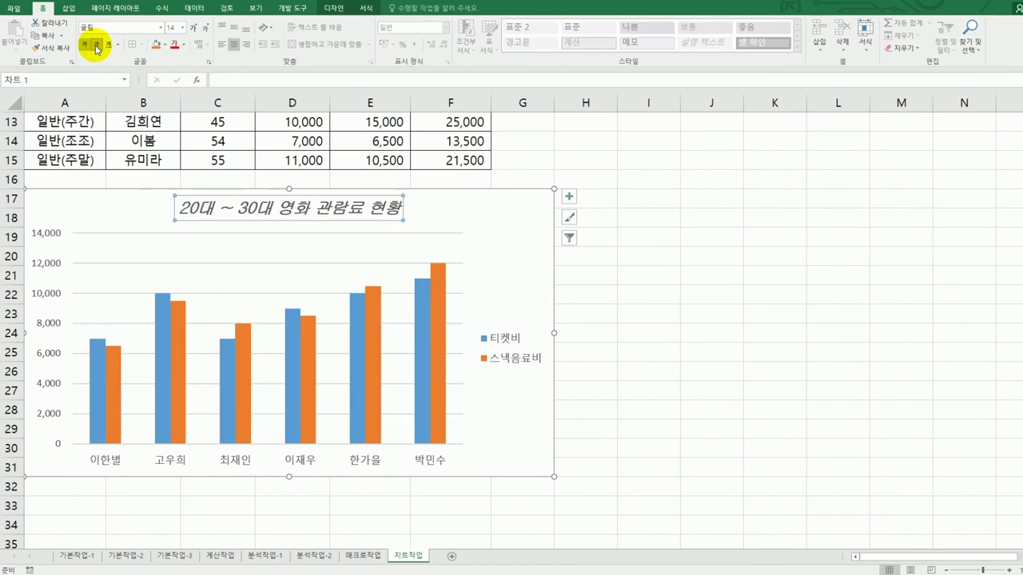
click(182, 28)
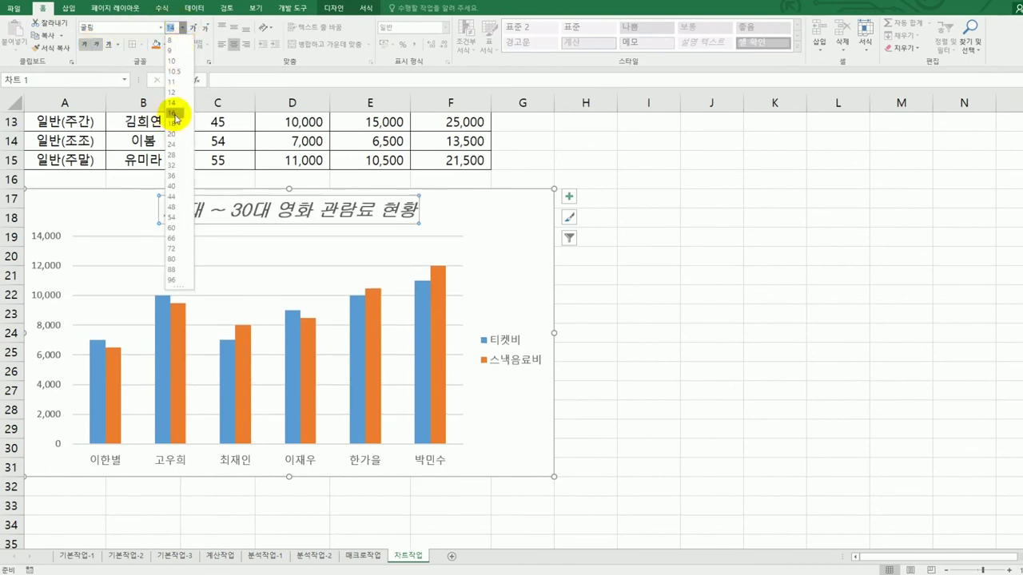
click(178, 92)
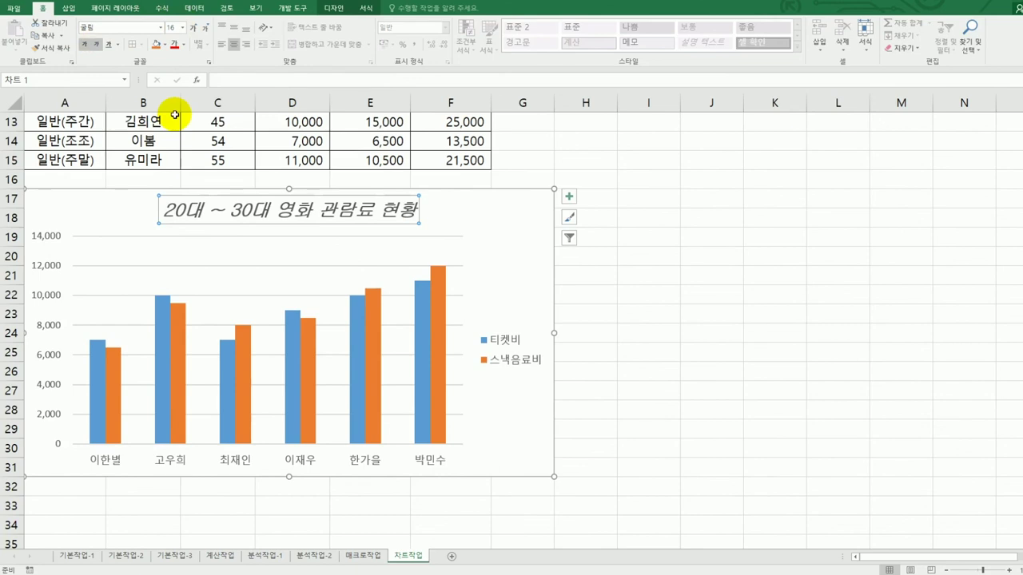
click(117, 45)
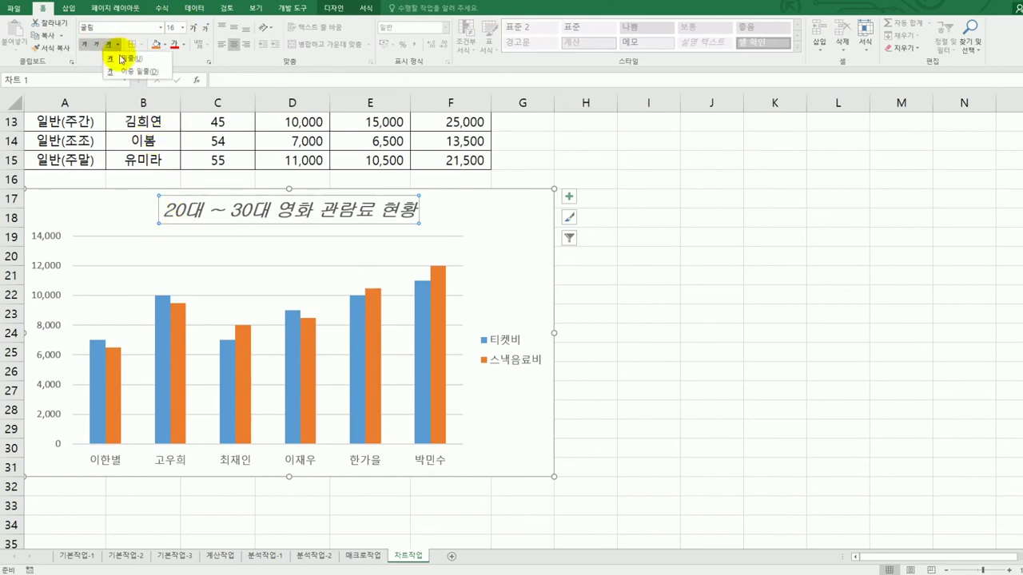
click(122, 60)
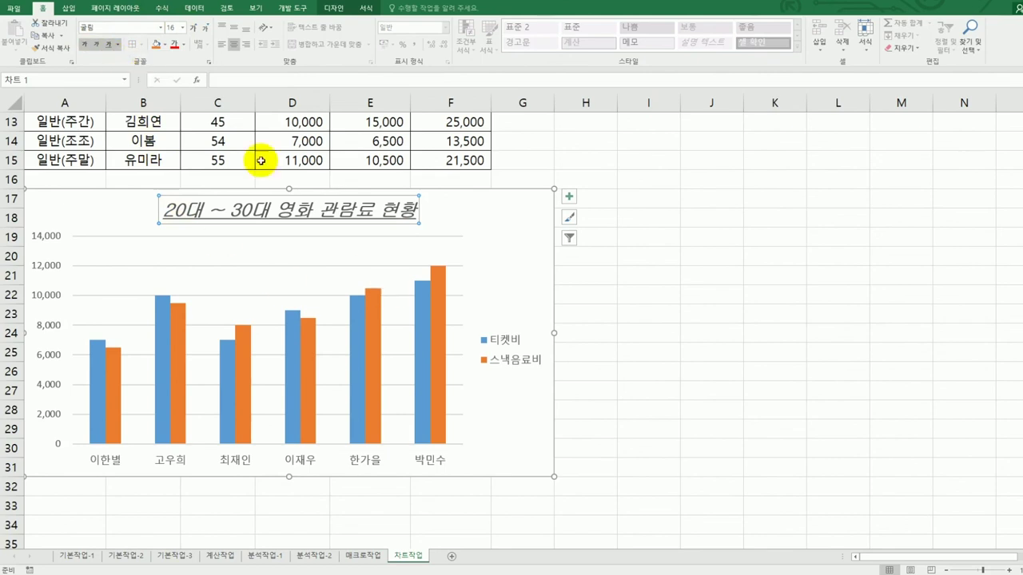
- Set the maximum bound of the chart's vertical value axis to 12000
right_click(313, 225)
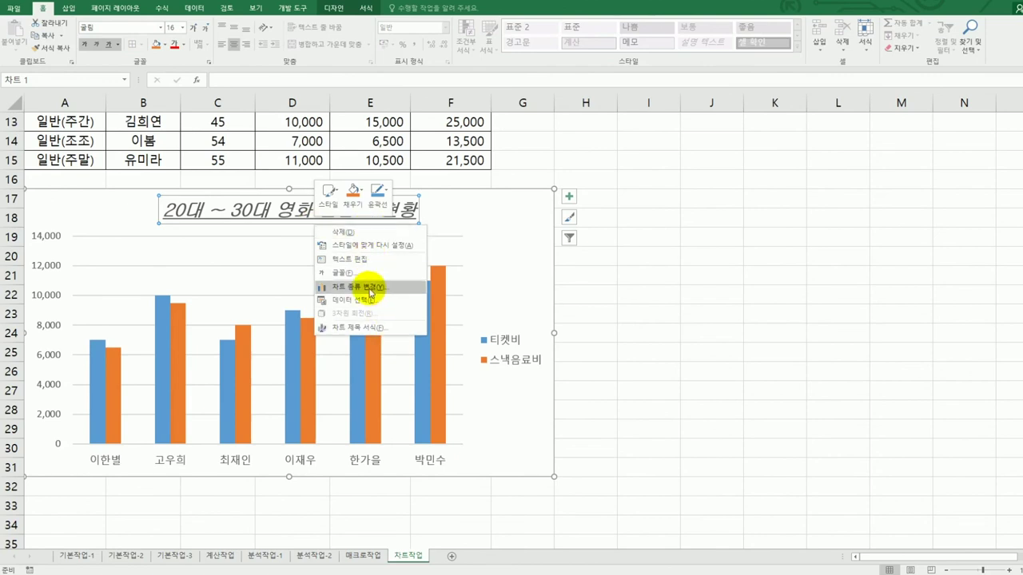
click(659, 322)
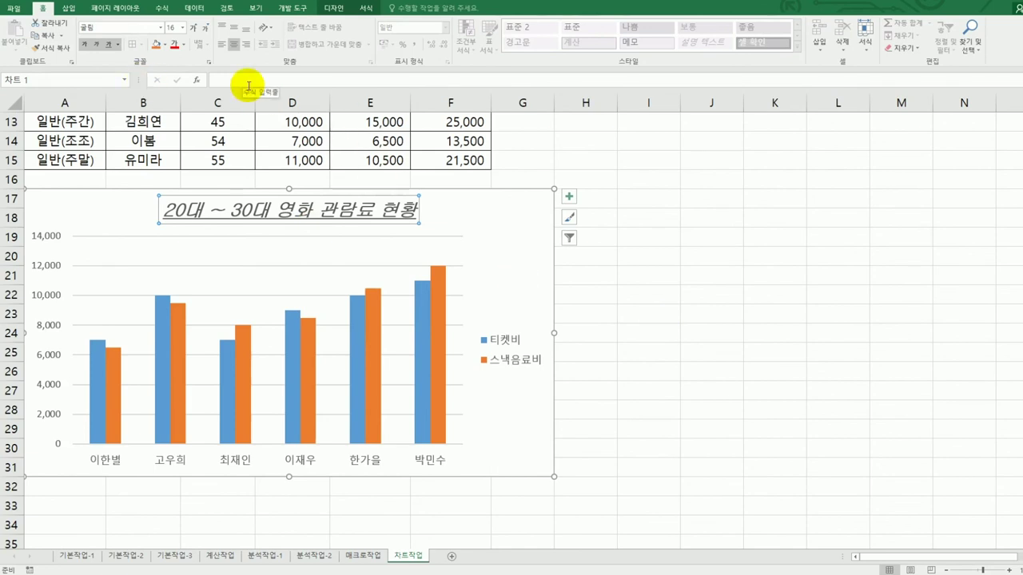
click(51, 242)
right_click(50, 241)
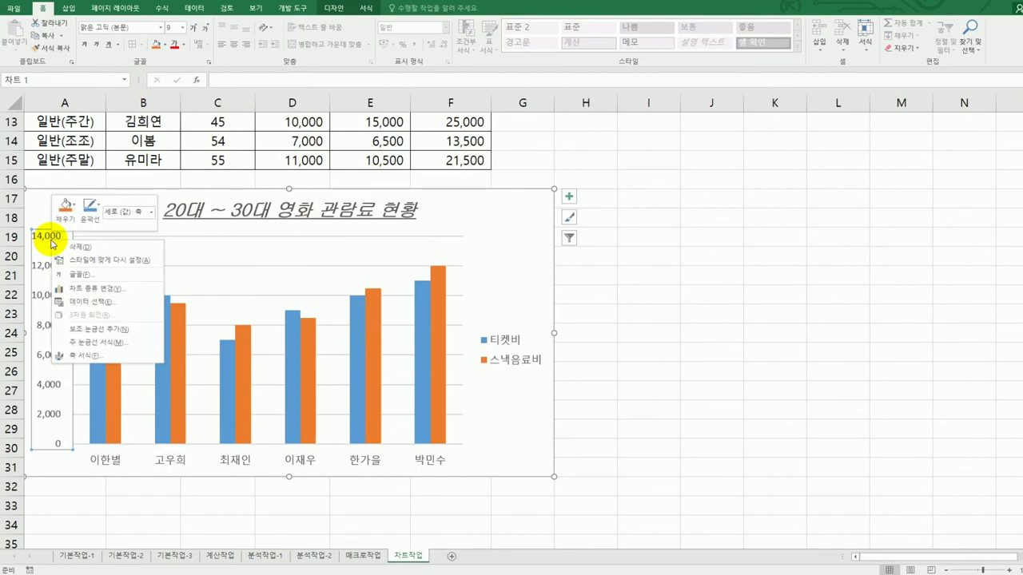
click(102, 355)
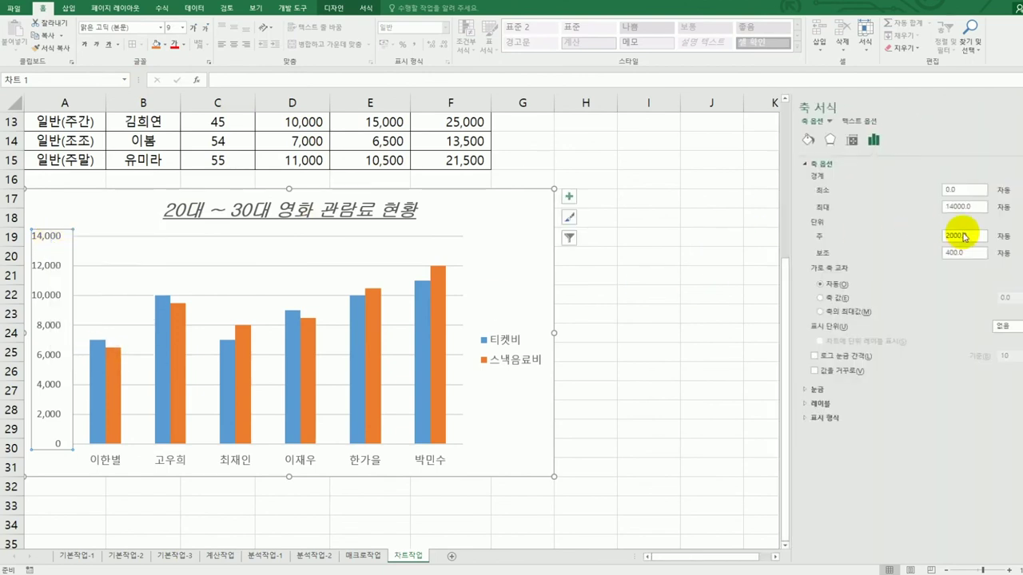
click(978, 208)
text(1)
key(Return)
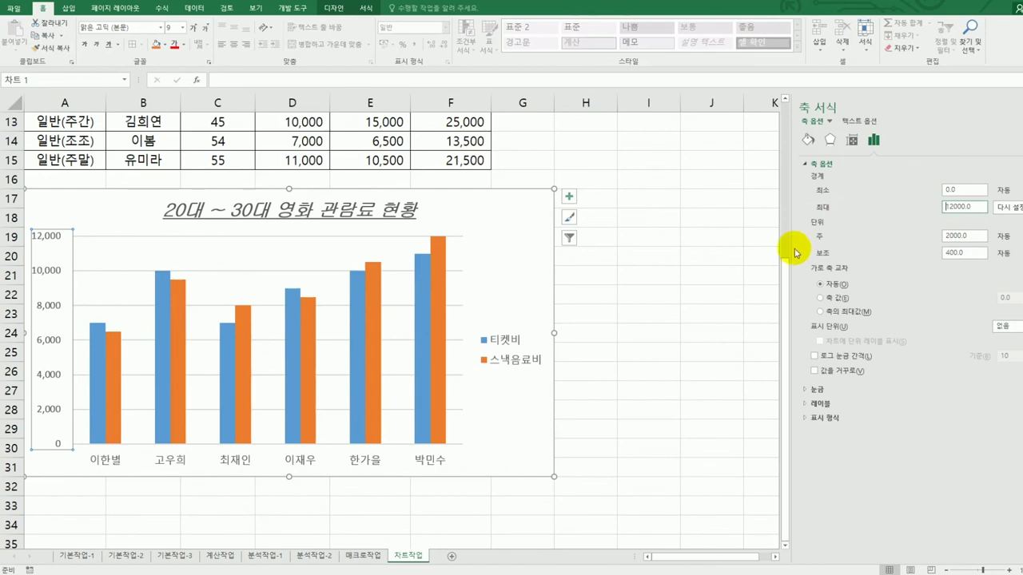
- Add a data table and primary major vertical gridlines (기본 주 세로) to the chart
click(571, 196)
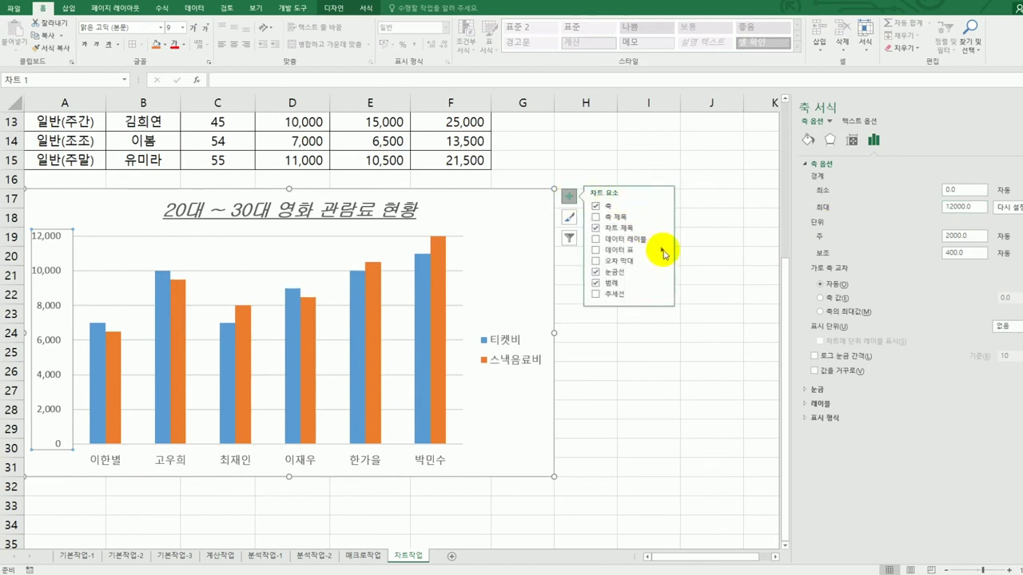
click(642, 256)
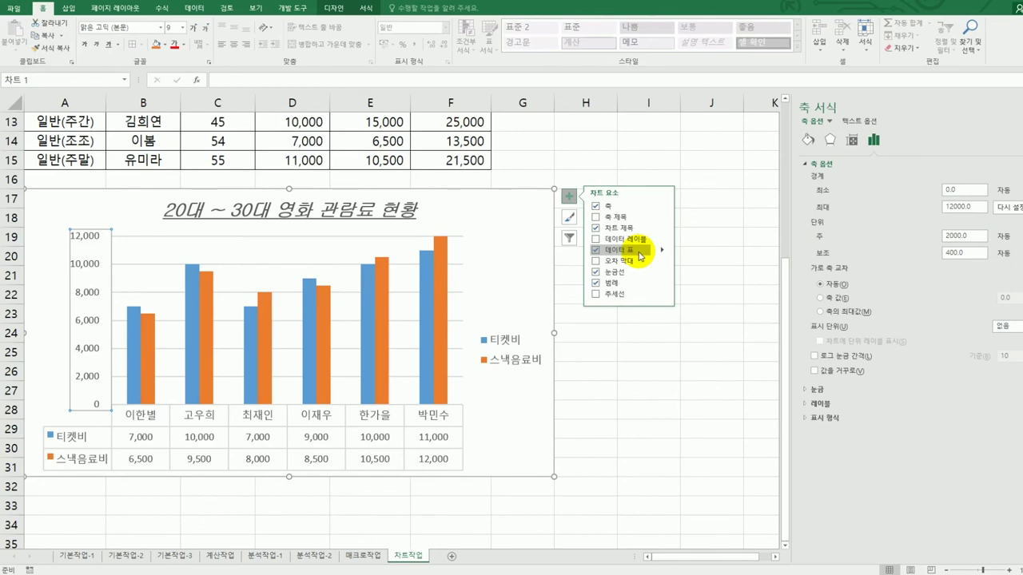
click(661, 276)
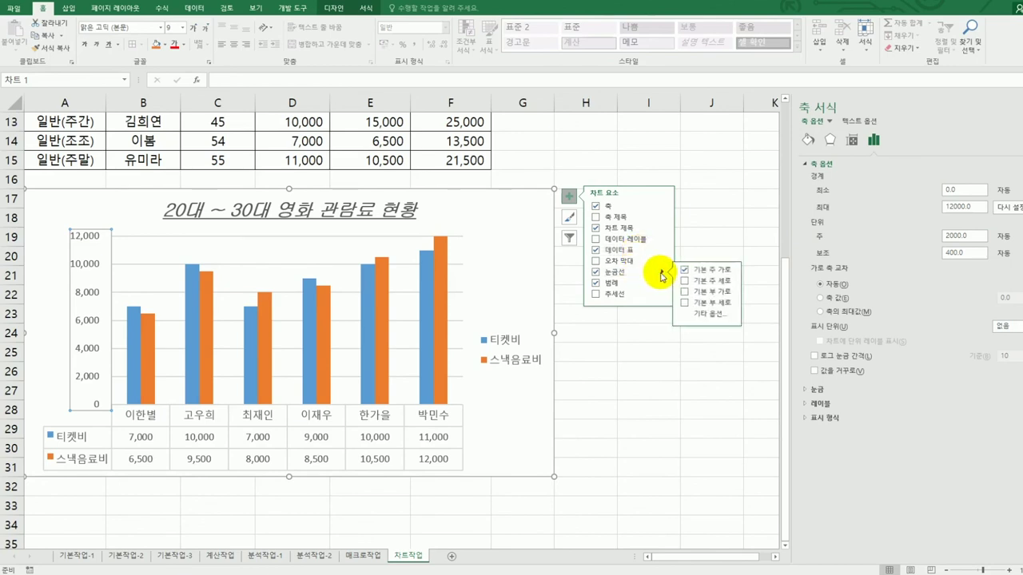
click(707, 281)
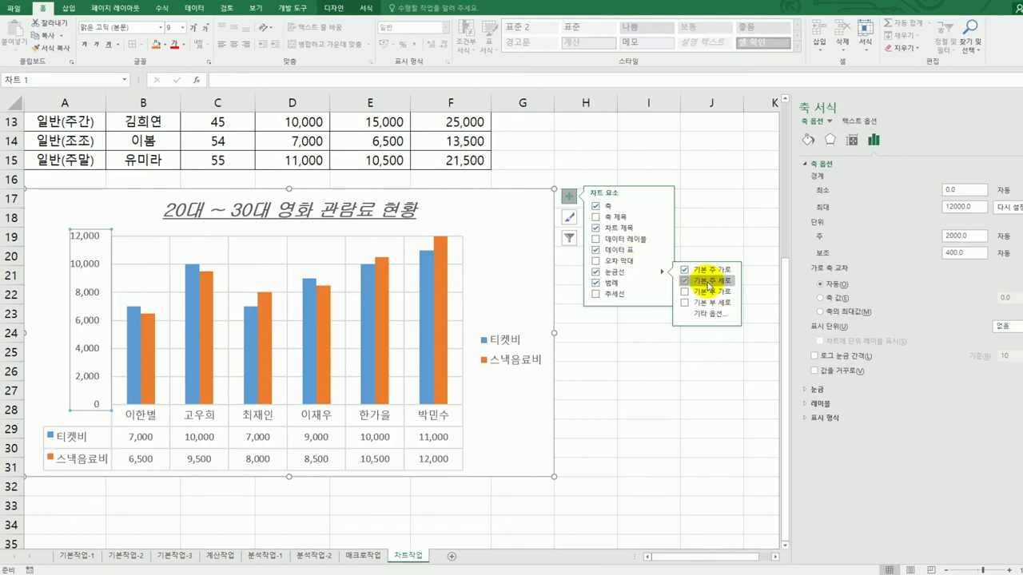
- Give the chart area border rounded corners (둥근 모서리) and a width of 2 pt, and deselect the chart
click(533, 209)
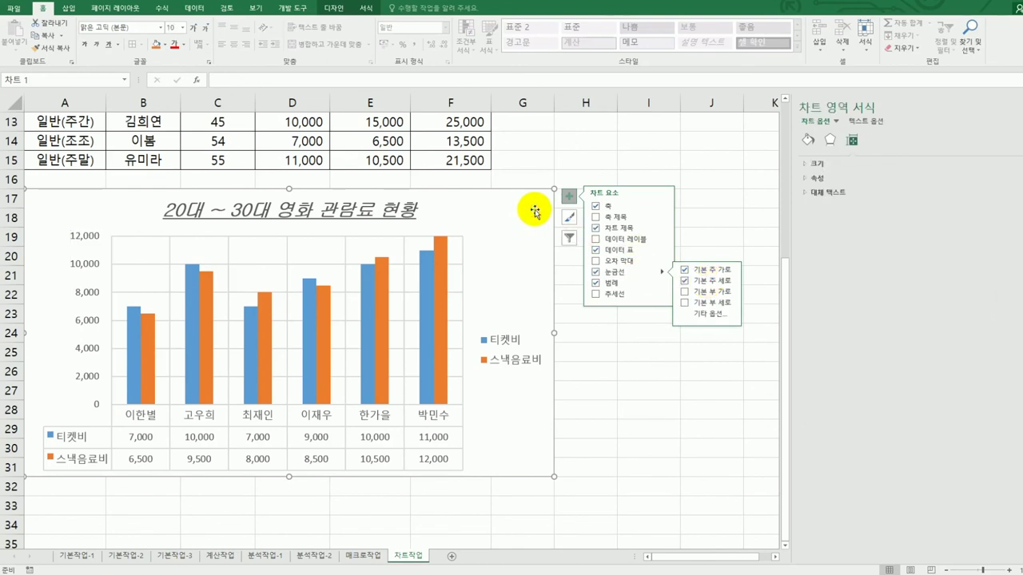
click(804, 144)
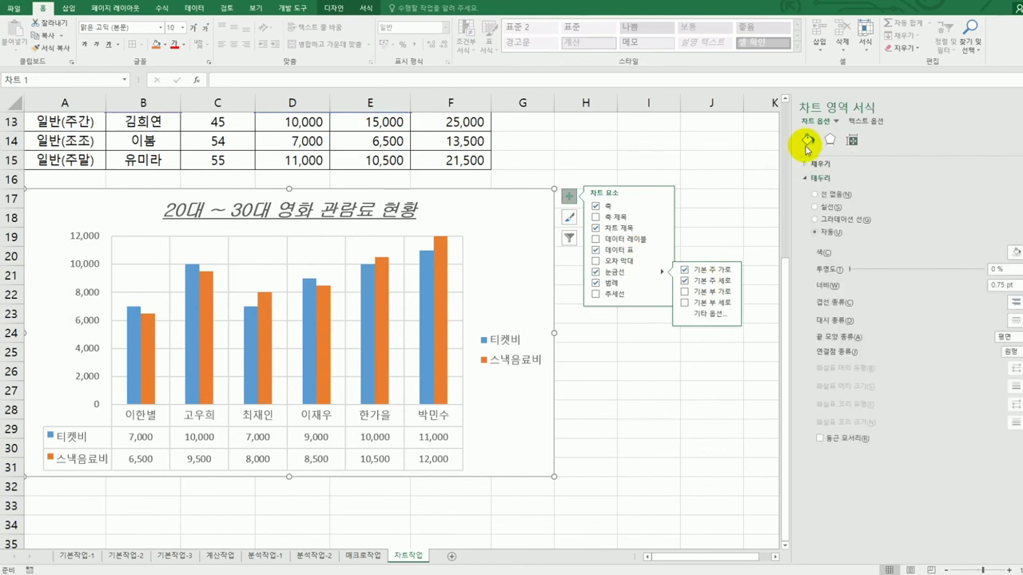
click(847, 441)
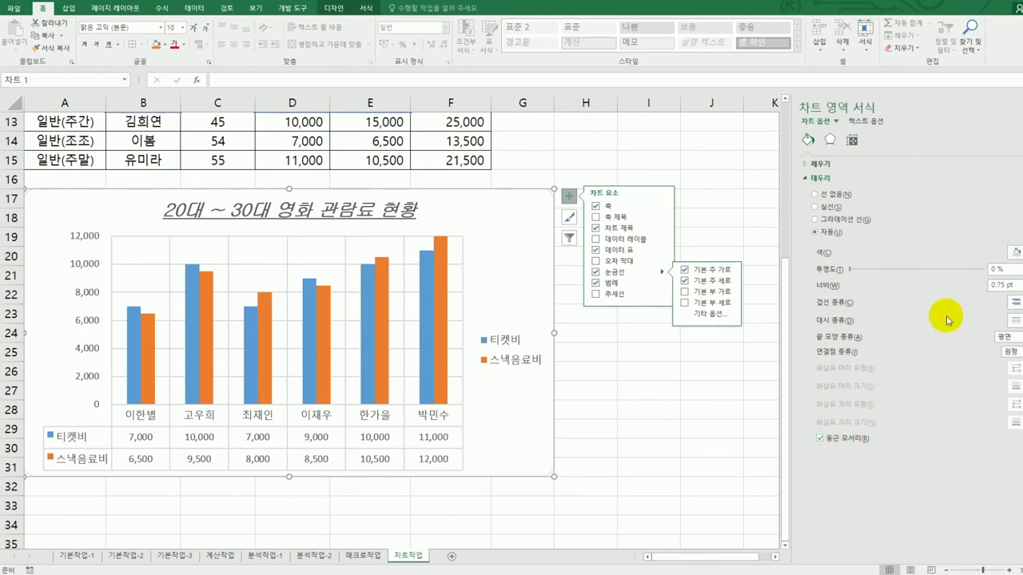
click(1007, 286)
text(2)
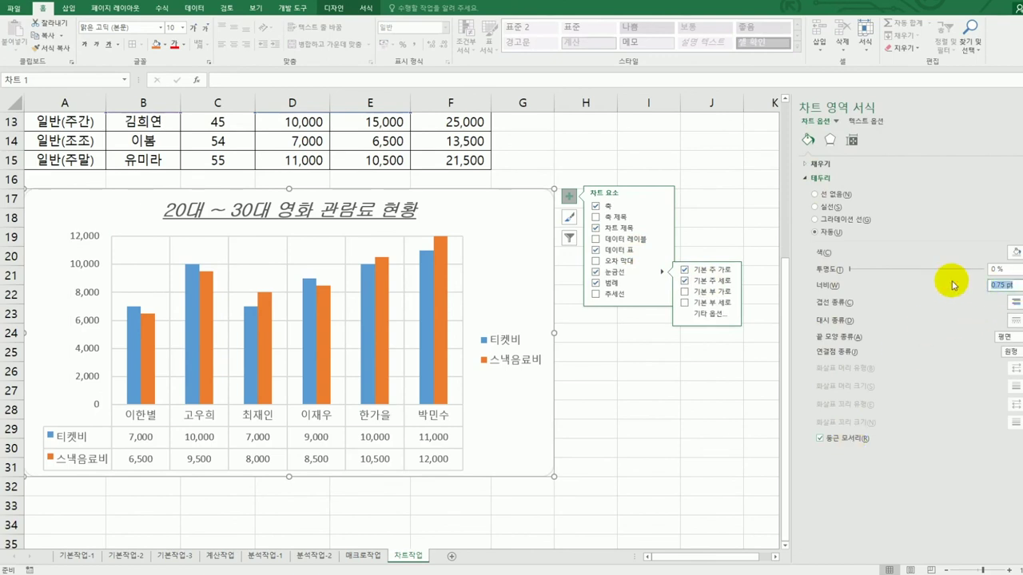
click(686, 440)
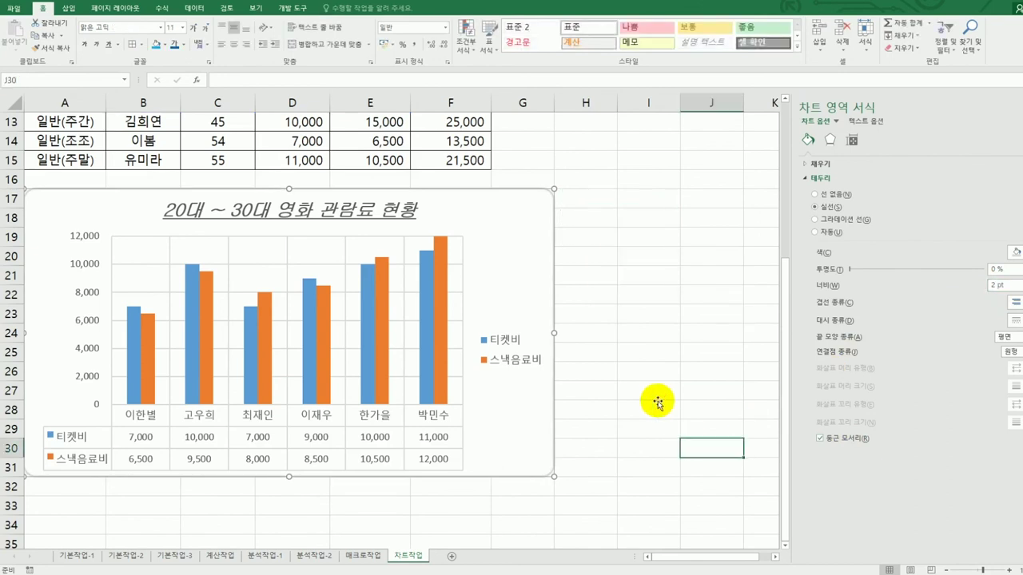
click(599, 329)
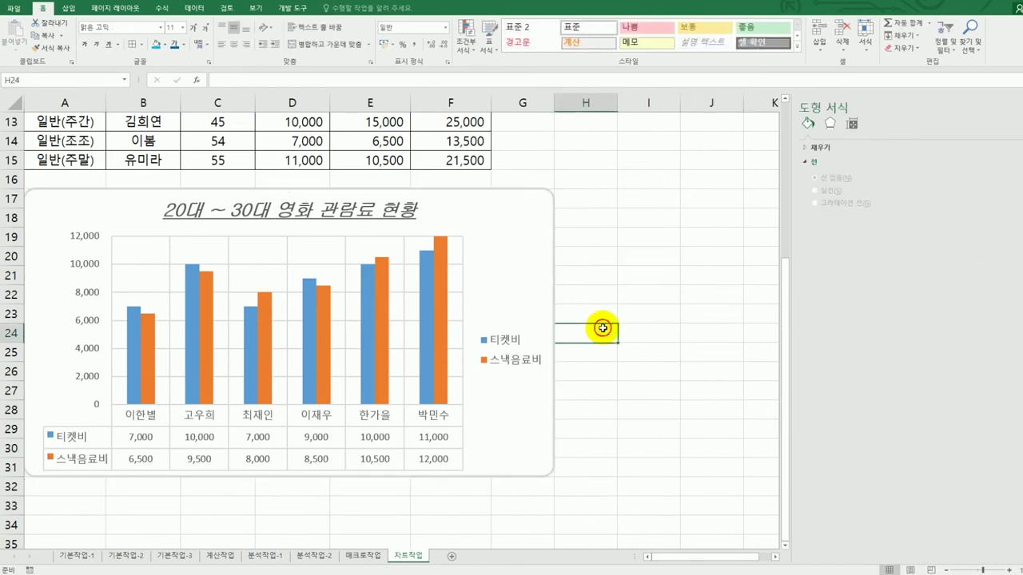
click(596, 437)
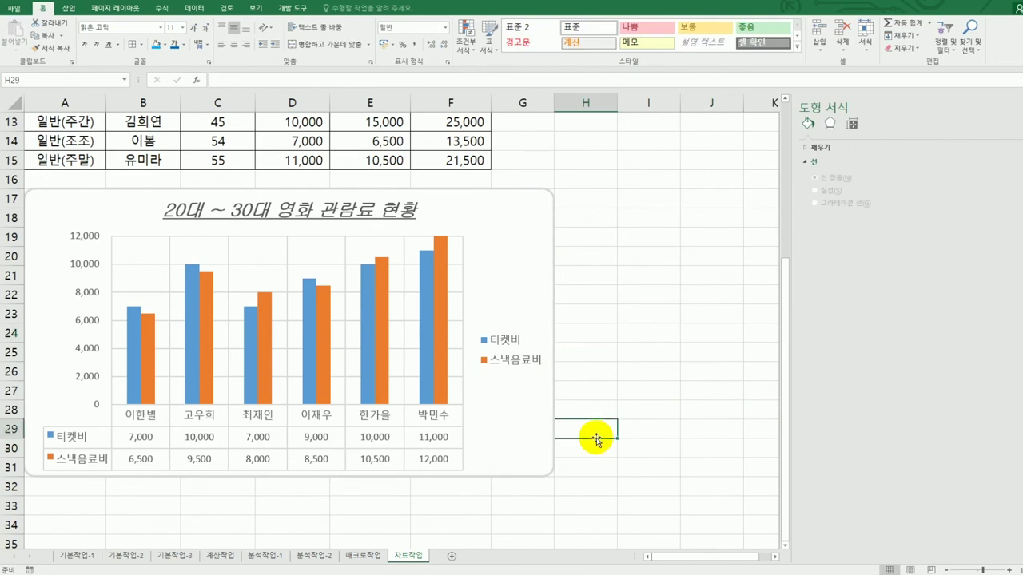